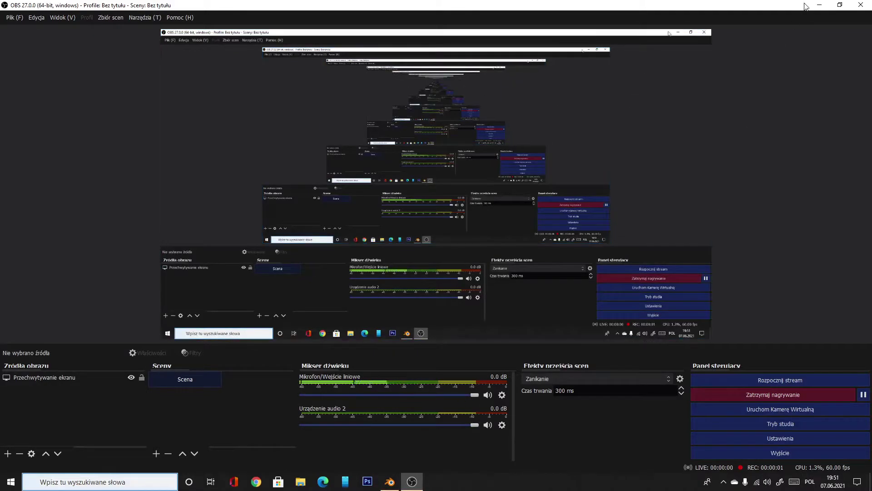
# - Minimize OBS Studio and bring the Blender window back to the front
pyautogui.click(816, 6)
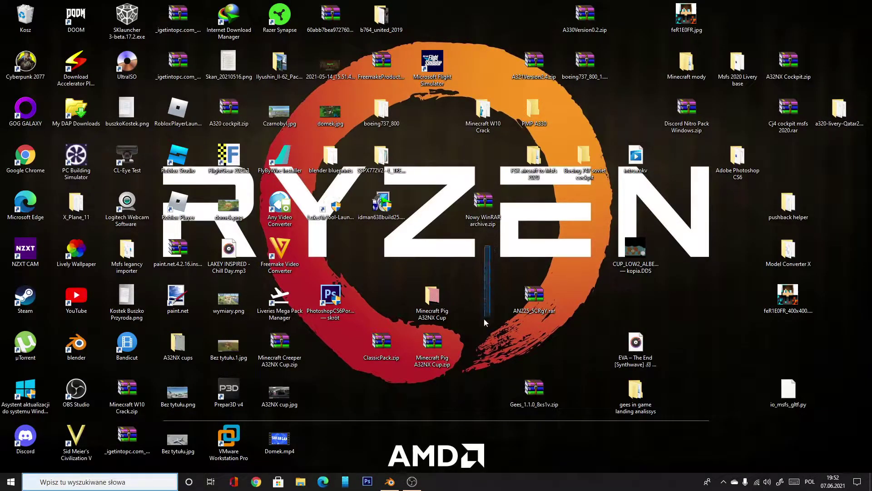
pyautogui.click(390, 482)
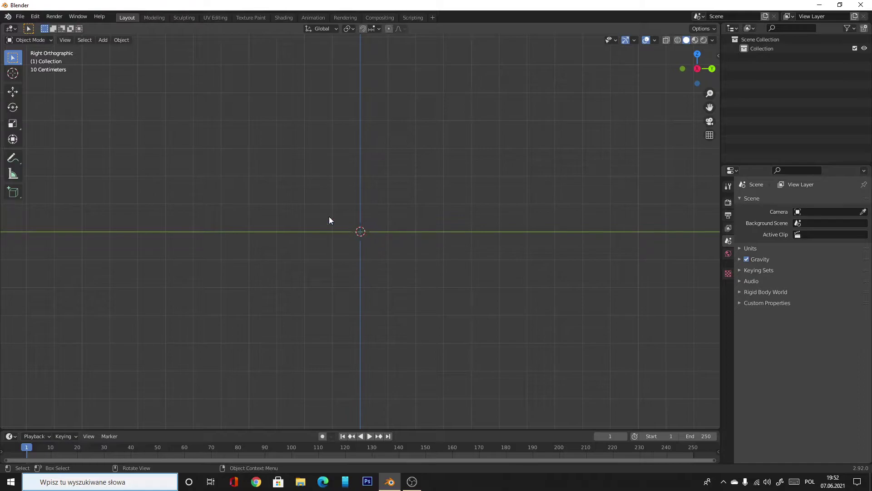
# - Orbit the empty scene, check Front view, and settle back in Right Orthographic view
pyautogui.click(72, 40)
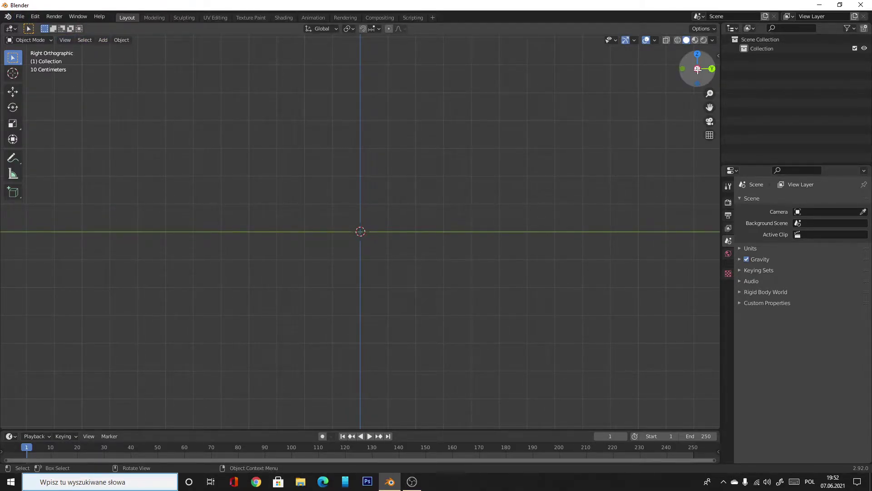
pyautogui.moveTo(691, 70)
pyautogui.mouseDown()
pyautogui.moveTo(709, 81)
pyautogui.moveTo(704, 107)
pyautogui.mouseUp()
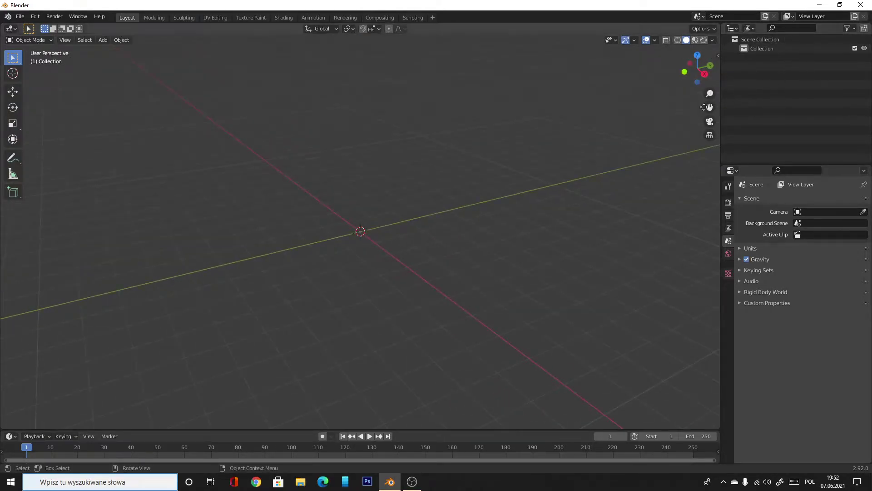
pyautogui.click(705, 73)
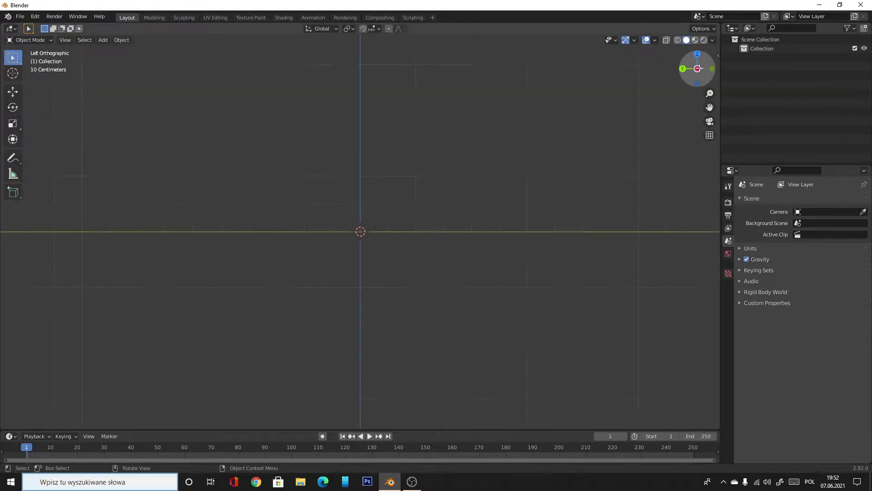
pyautogui.moveTo(703, 67); pyautogui.dragTo(698, 69)
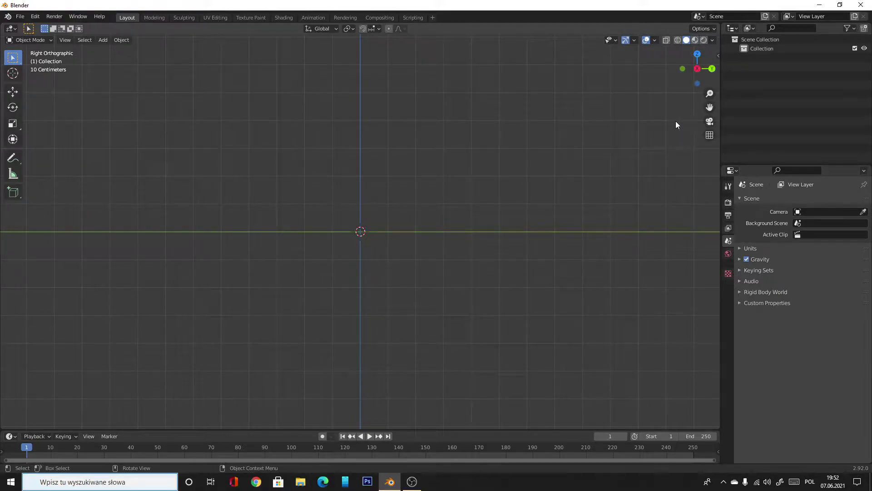
pyautogui.press('KP_1')
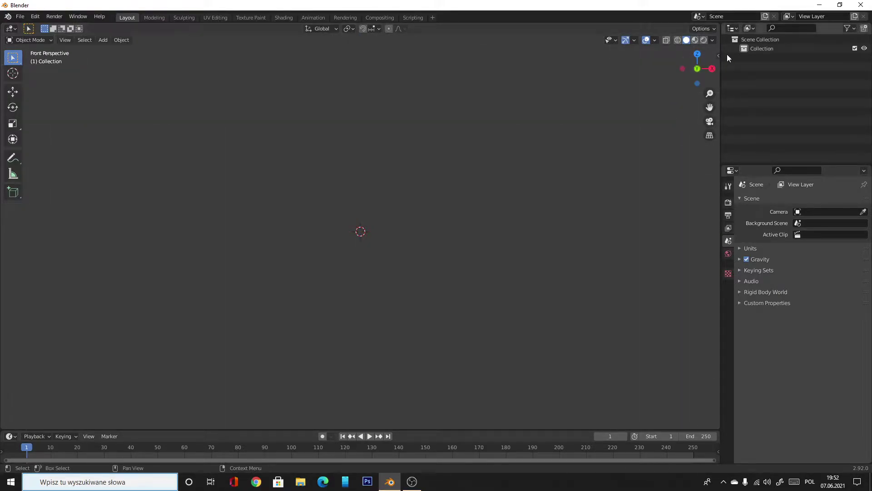
pyautogui.press('KP_3')
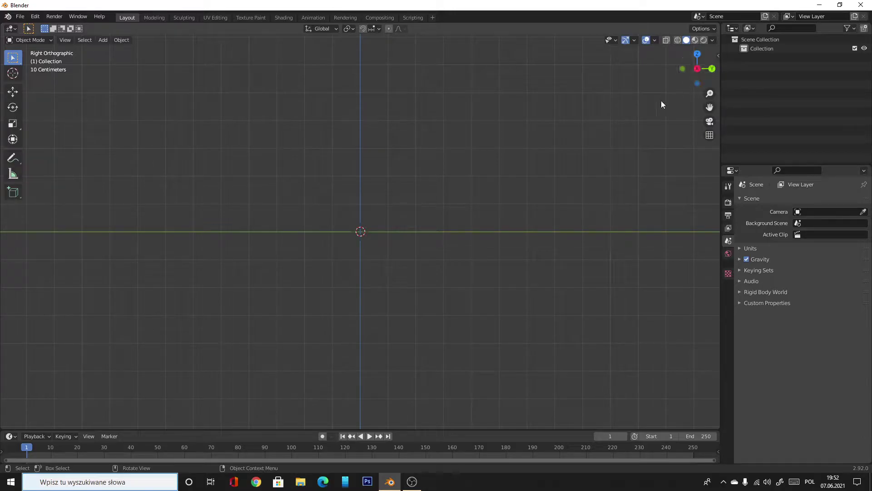
# - Briefly hide and restore Blender, then open the Add menu
pyautogui.click(390, 482)
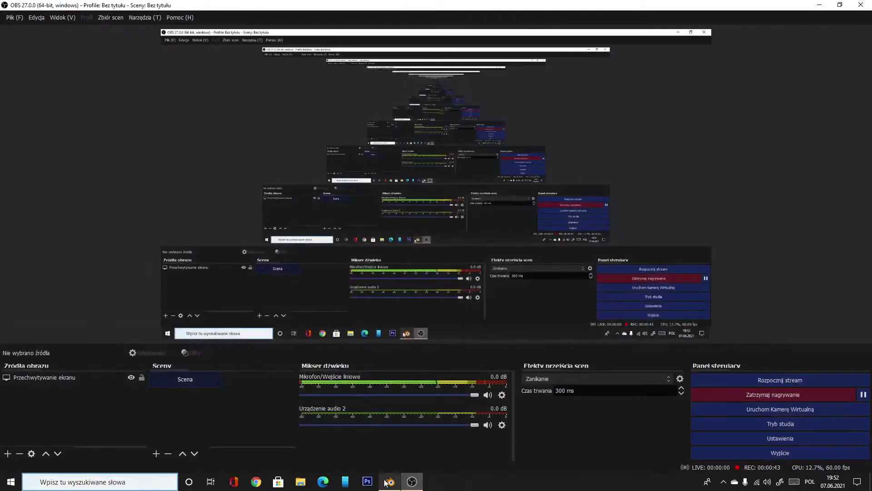
pyautogui.click(390, 482)
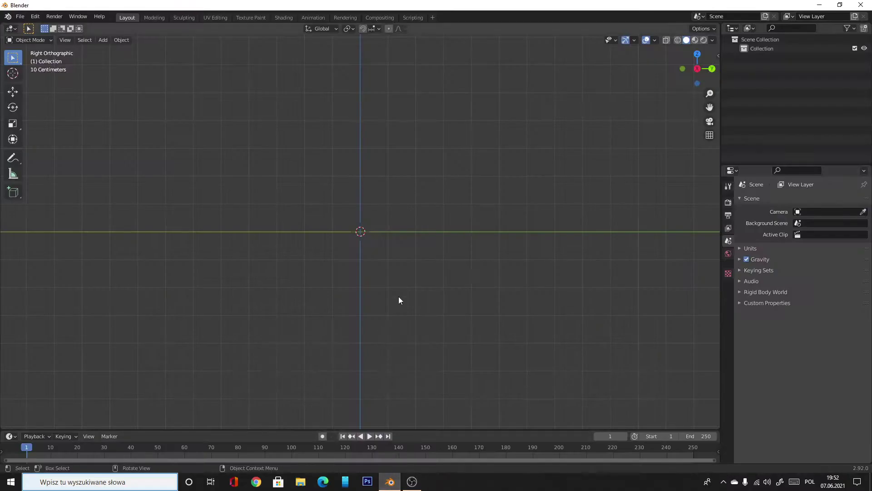
pyautogui.click(100, 40)
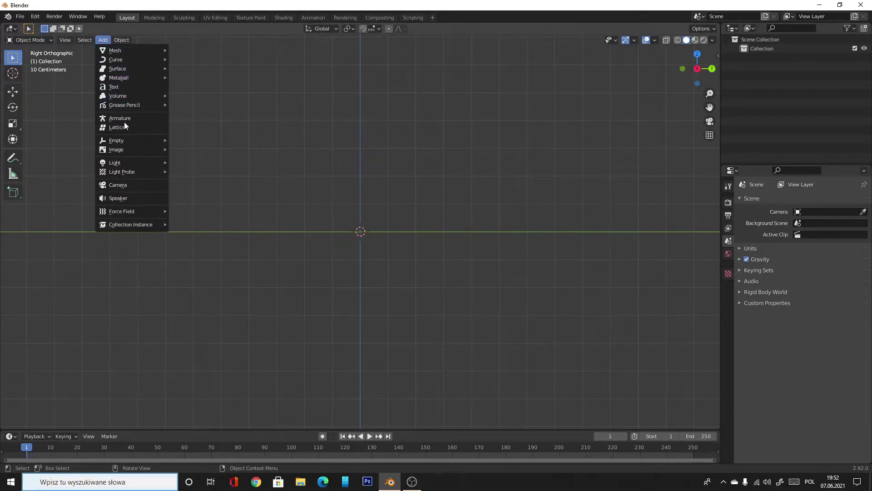
# - Load boeing-747-400.png from Desktop/blender blueprints as a background image
pyautogui.click(103, 40)
pyautogui.moveTo(116, 149)
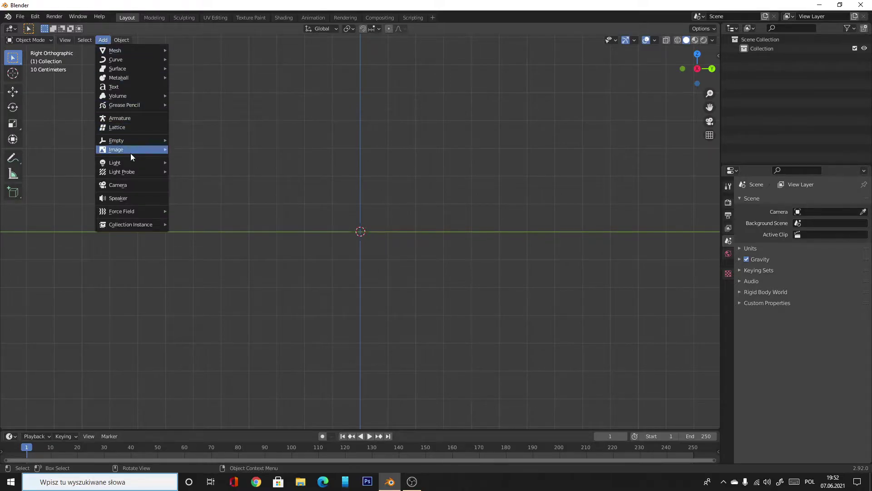
pyautogui.click(197, 160)
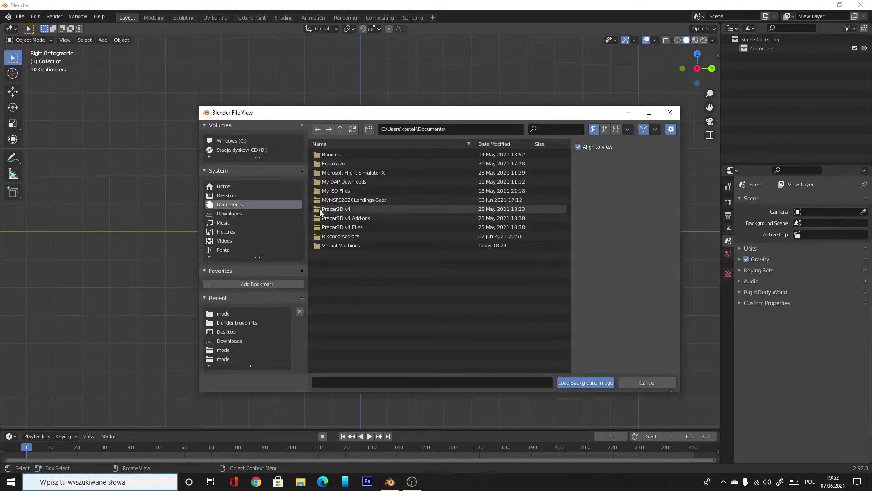
pyautogui.click(232, 197)
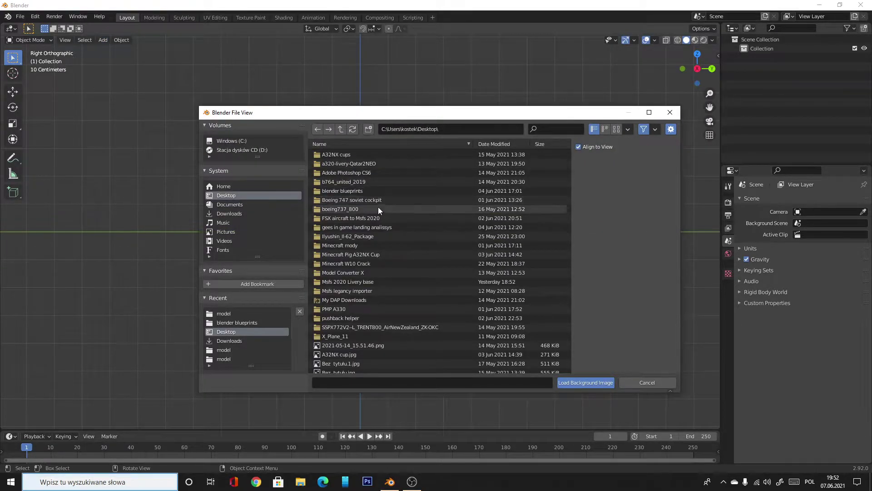
pyautogui.click(365, 187)
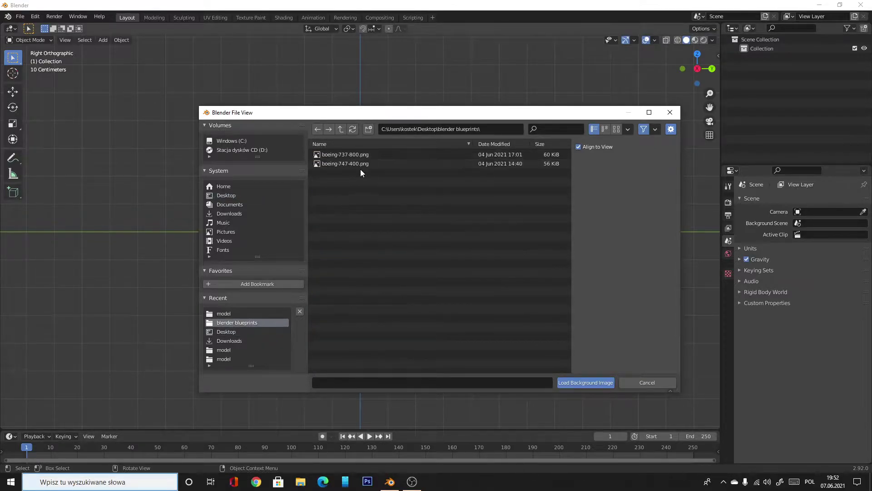
pyautogui.click(360, 164)
pyautogui.click(569, 382)
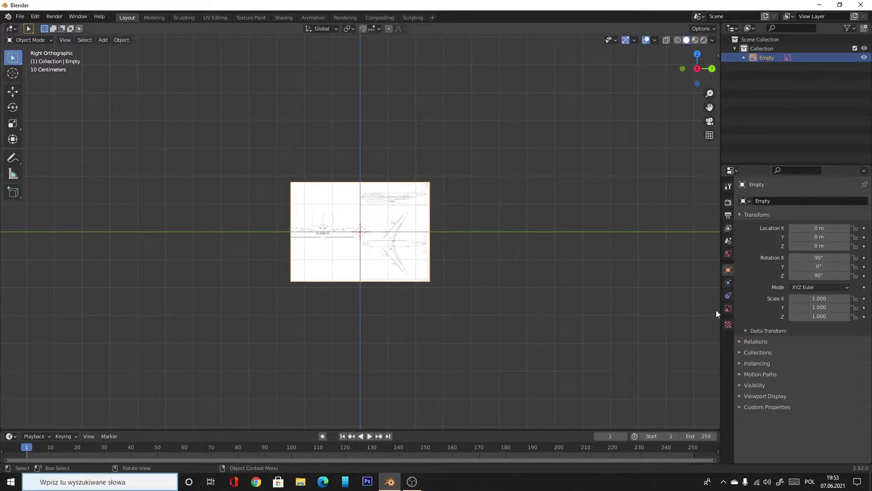
# - Set the scene's Unit System to Imperial so lengths read in feet
pyautogui.click(727, 308)
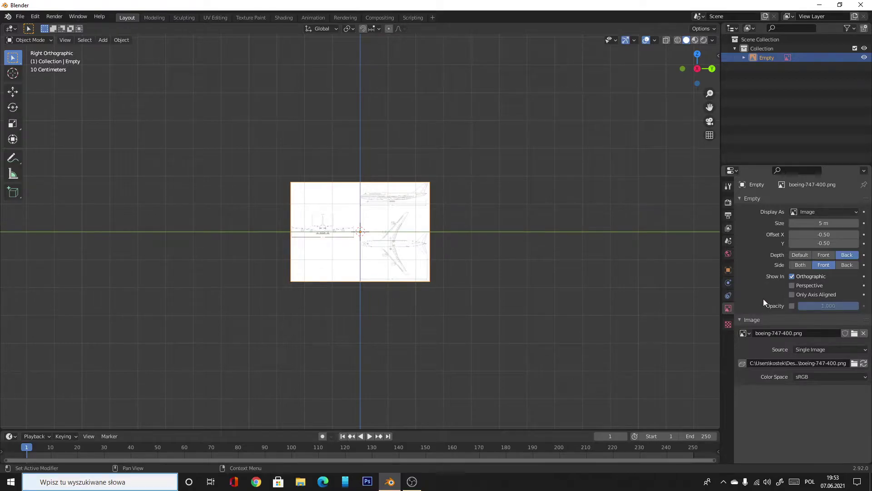
pyautogui.click(727, 188)
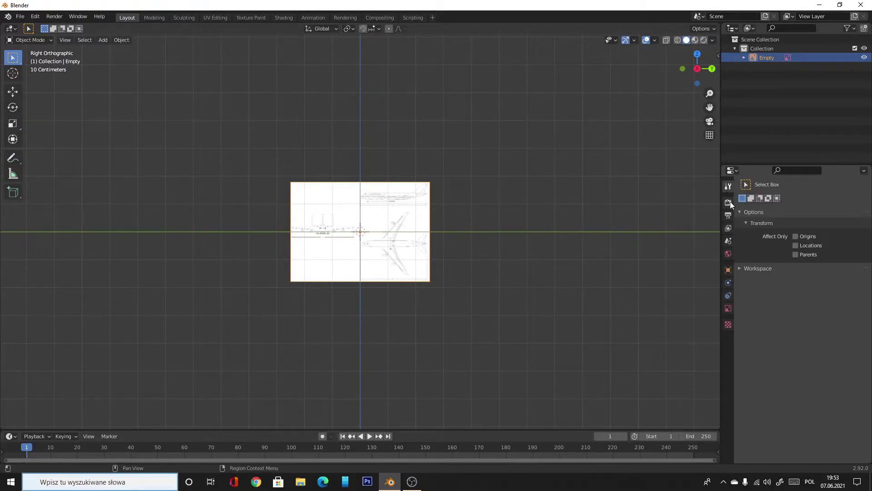
pyautogui.click(728, 241)
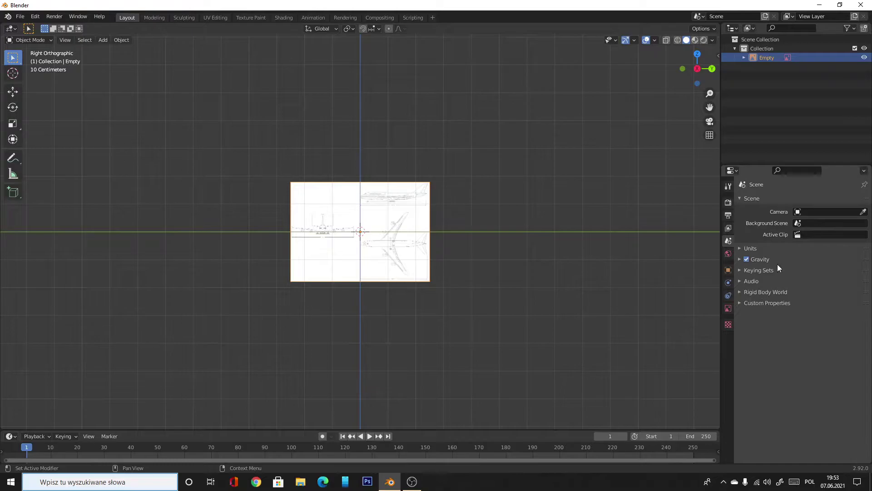
pyautogui.click(749, 248)
pyautogui.click(802, 262)
pyautogui.click(803, 292)
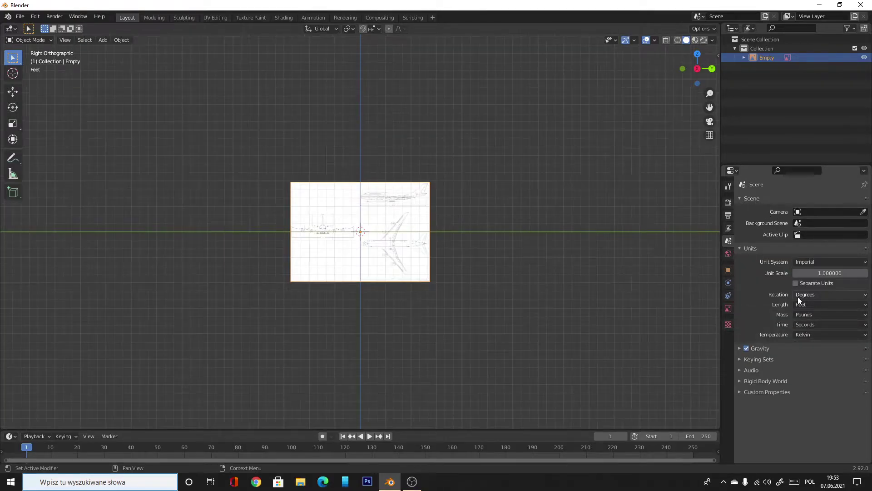
# - Select the blueprint Empty and show its display settings (16' size, depth Back)
pyautogui.click(683, 229)
pyautogui.click(360, 232)
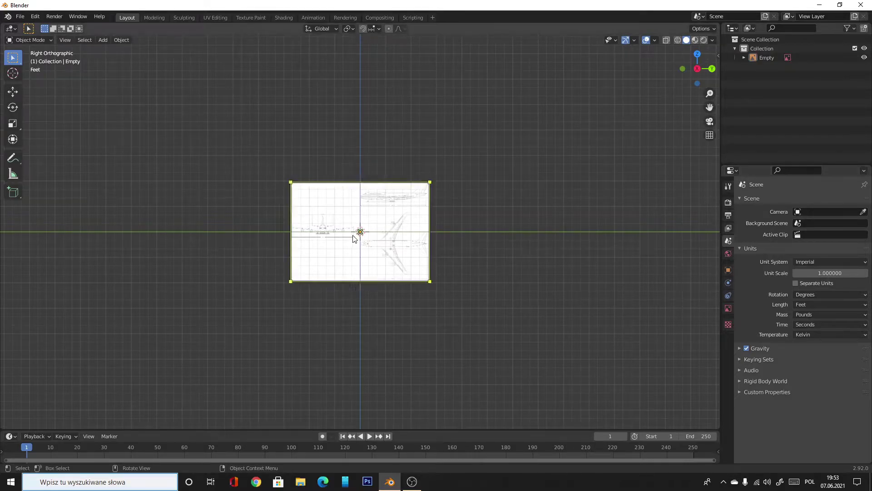
pyautogui.click(728, 324)
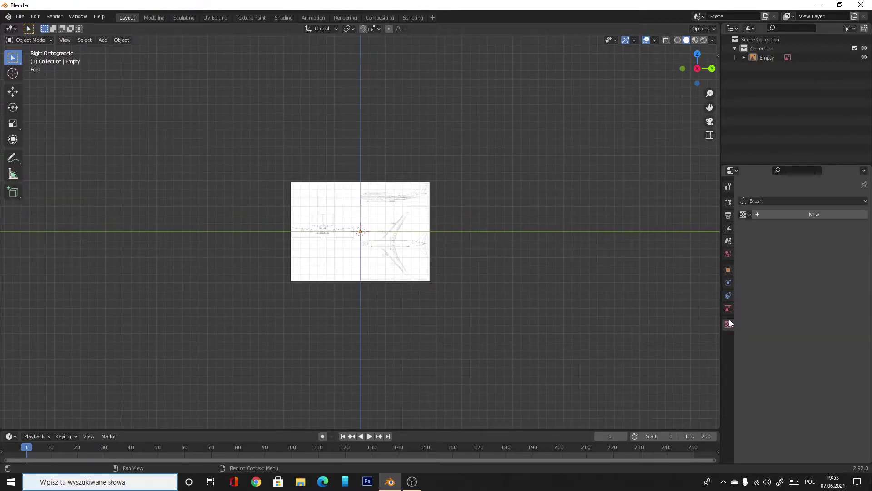
pyautogui.click(729, 308)
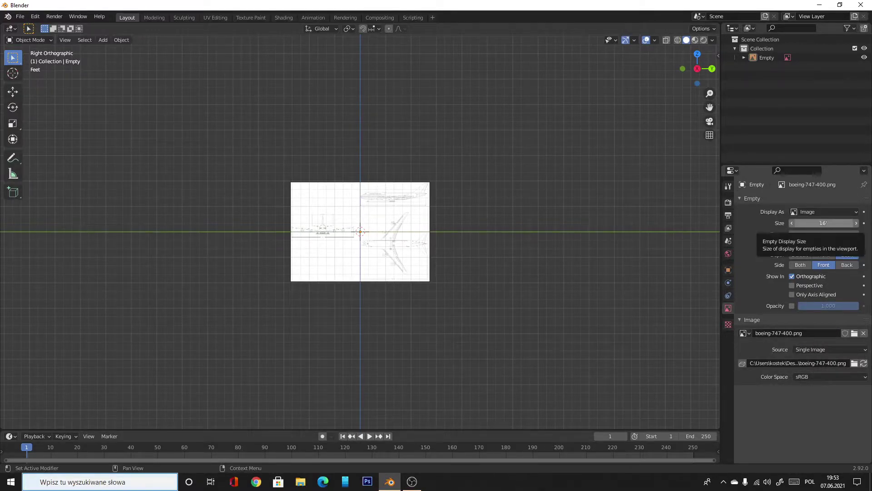
# - Change the blueprint image's Size from 16.4042 ft to 73 ft
pyautogui.click(823, 223)
pyautogui.press('Return')
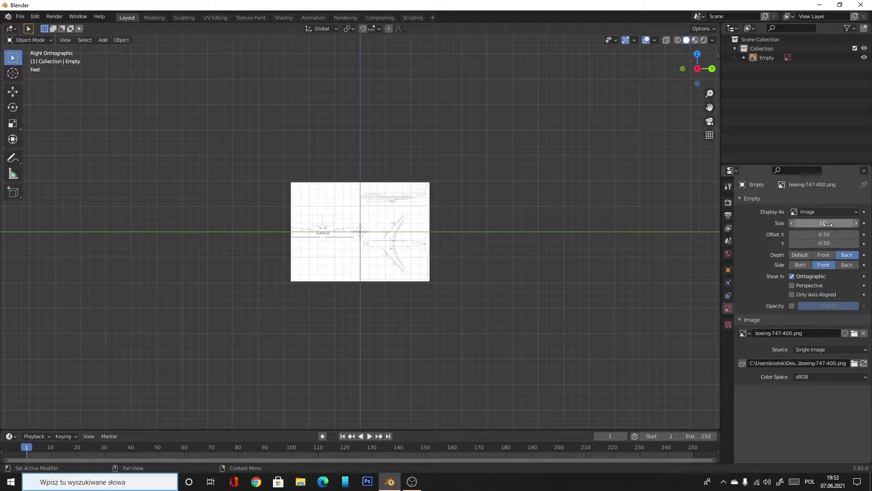
pyautogui.click(826, 223)
pyautogui.press('BackSpace')
pyautogui.write('73')
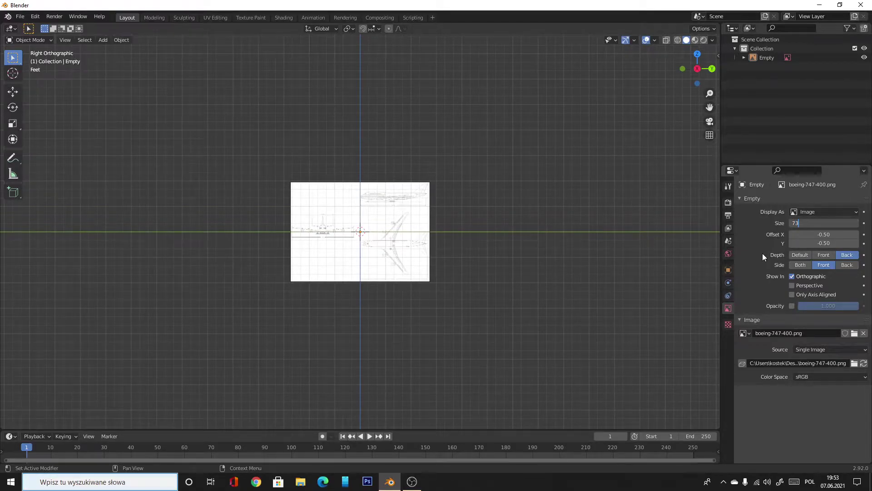
pyautogui.press('Return')
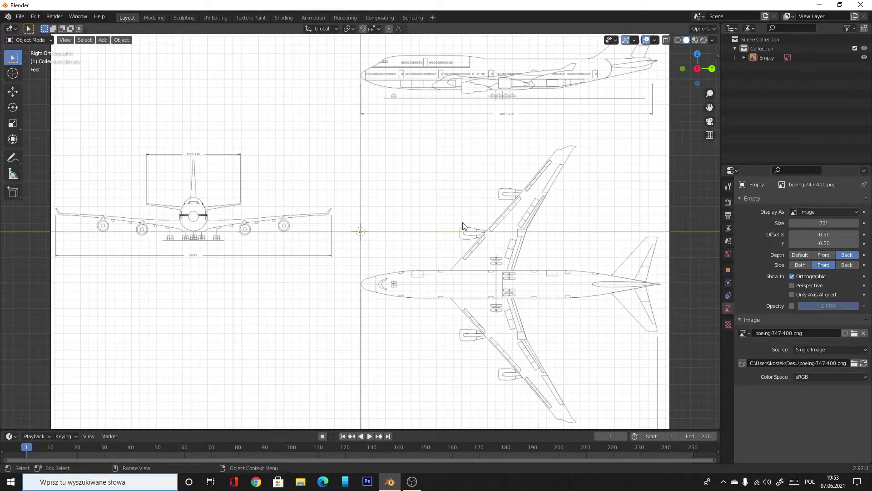
pyautogui.scroll(-1, 454, 227)
pyautogui.scroll(2, 419, 200)
pyautogui.scroll(-2, 416, 202)
pyautogui.rightClick(417, 203)
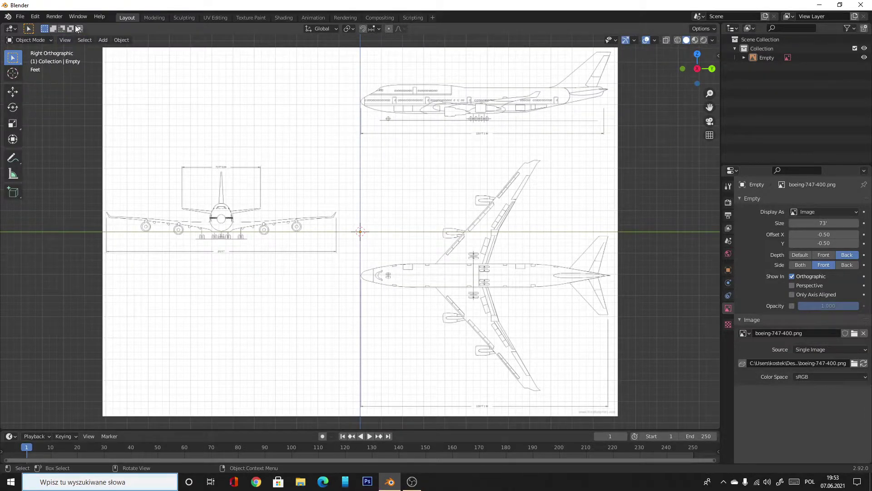
pyautogui.click(102, 39)
pyautogui.moveTo(115, 50)
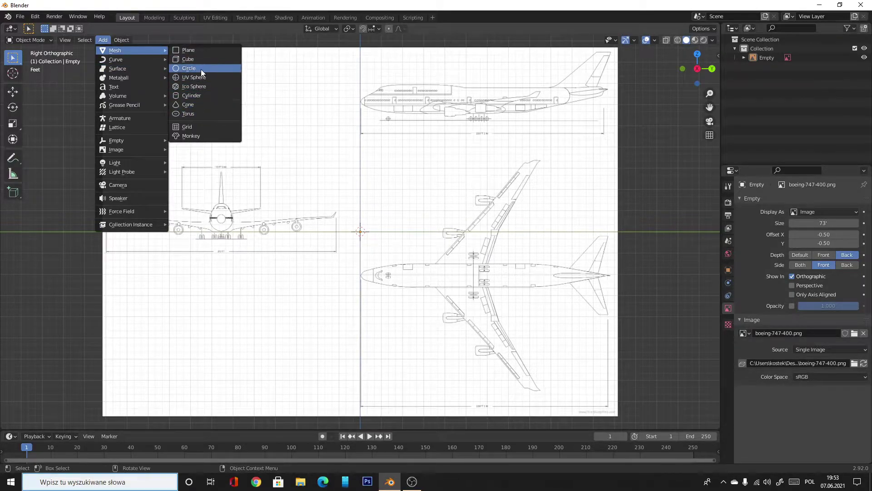
# - Add a cylinder at the origin and return to the Select Box tool
pyautogui.click(196, 95)
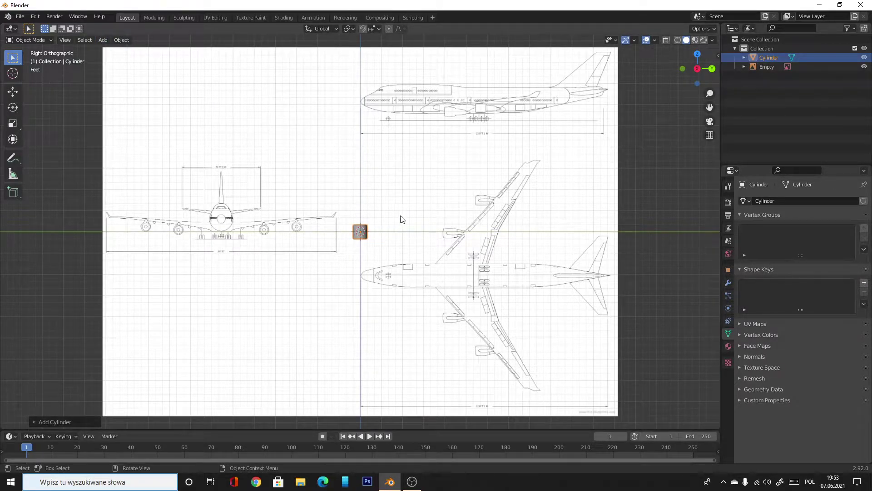
pyautogui.click(12, 108)
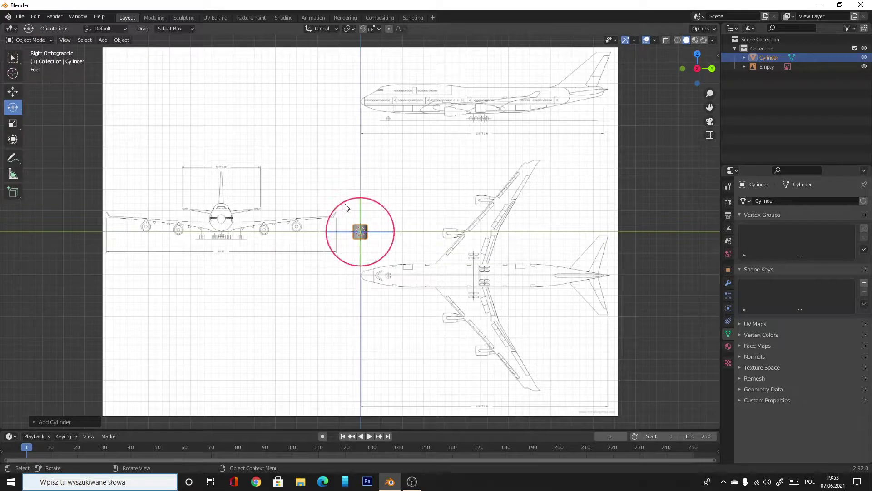
pyautogui.click(13, 91)
pyautogui.click(13, 57)
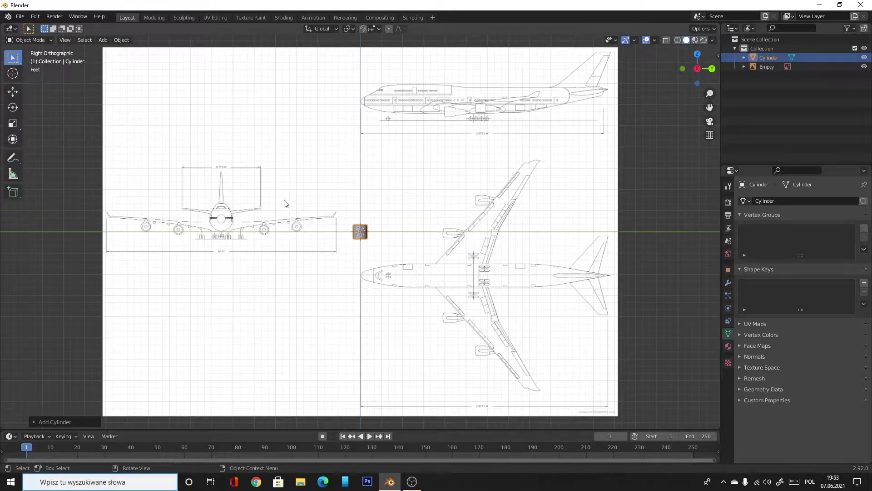
# - Set the cylinder's X rotation to 90° in the sidebar
pyautogui.press('n')
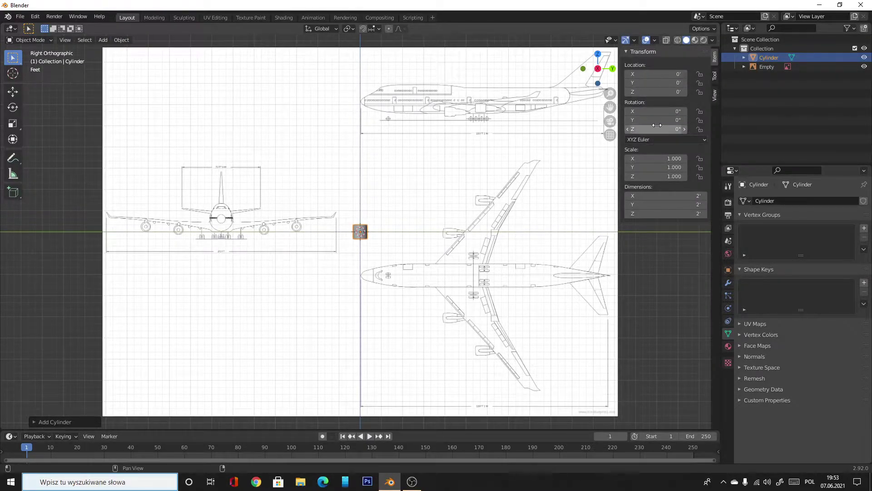
pyautogui.click(655, 112)
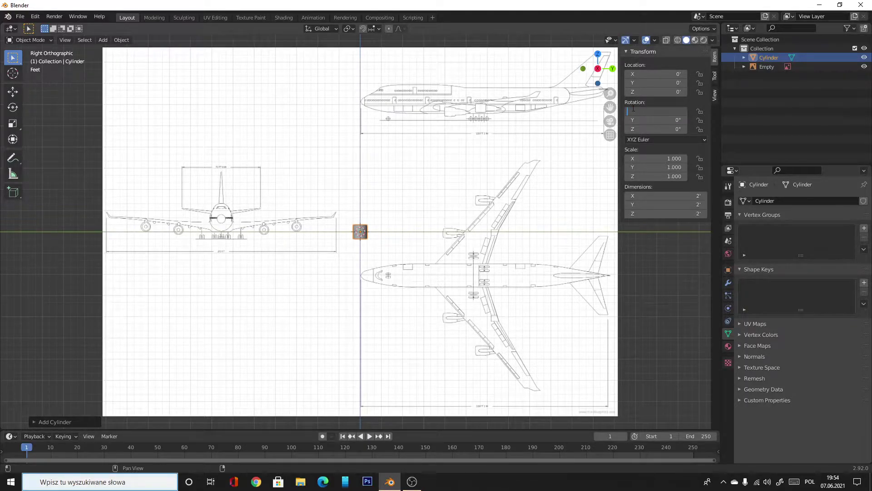
pyautogui.write('90')
pyautogui.press('Return')
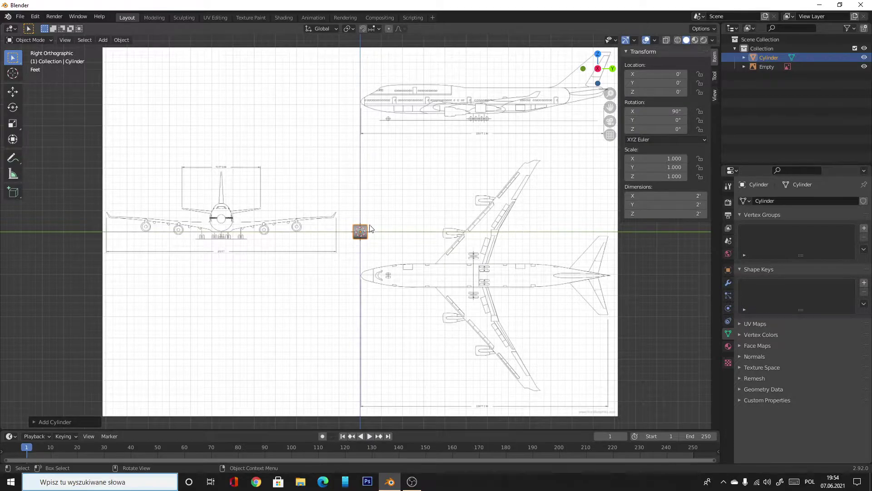
# - Try 225 ft on the Y and X dimensions, reverting both back to 2 ft
pyautogui.doubleClick(662, 204)
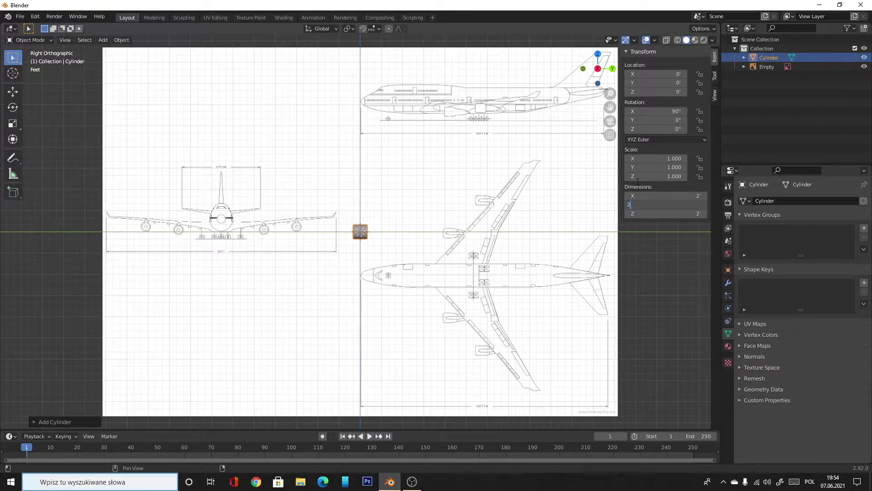
pyautogui.write('25')
pyautogui.press('Return')
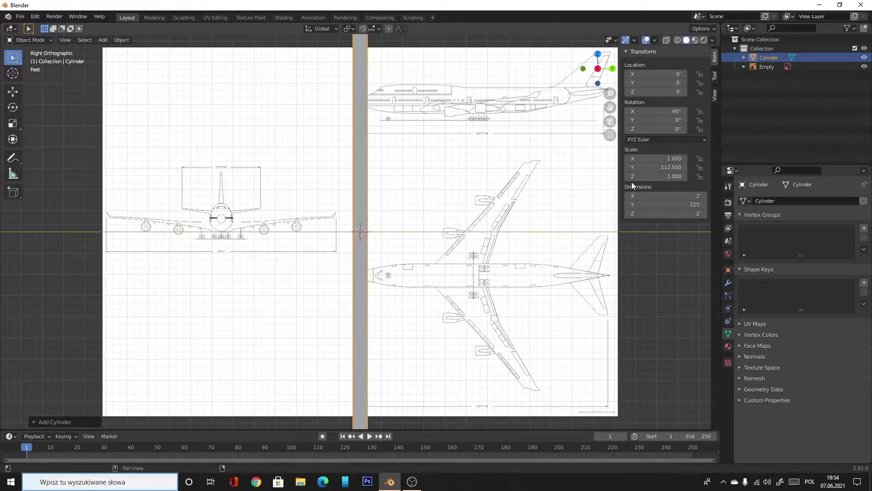
pyautogui.doubleClick(669, 205)
pyautogui.press('BackSpace')
pyautogui.press('Return')
pyautogui.doubleClick(645, 195)
pyautogui.press('BackSpace')
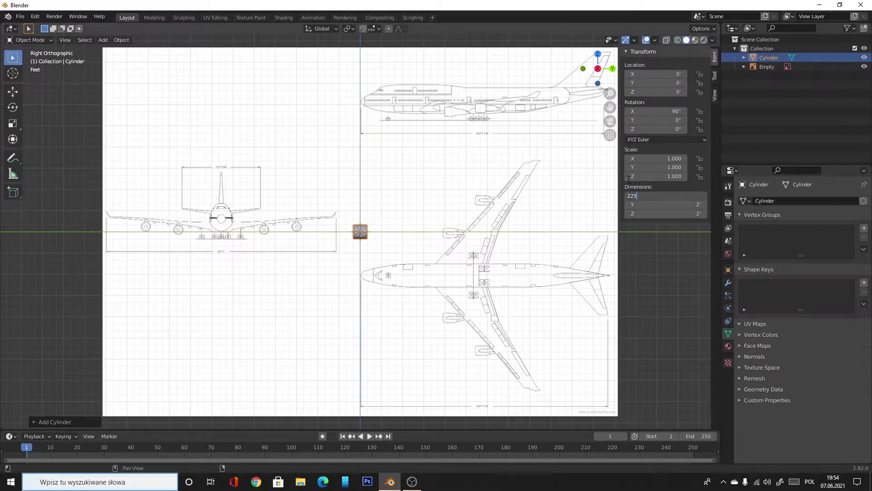
pyautogui.press('Return')
pyautogui.doubleClick(642, 194)
pyautogui.press('BackSpace')
pyautogui.press('Return')
# - Set the cylinder's Z dimension to 225 ft along the fuselage axis
pyautogui.doubleClick(641, 212)
pyautogui.press('Return')
pyautogui.scroll(-1, 424, 213)
pyautogui.scroll(-8, 424, 213)
pyautogui.scroll(9, 424, 214)
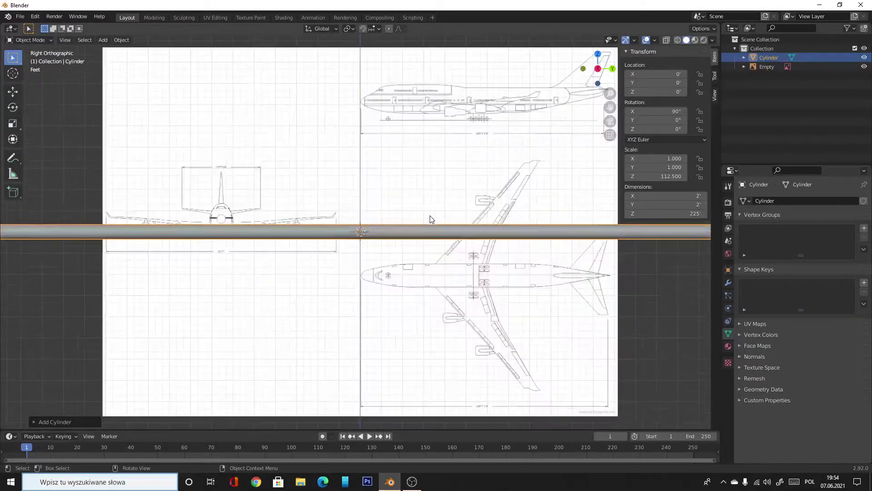
pyautogui.scroll(-6, 432, 213)
pyautogui.scroll(-2, 432, 203)
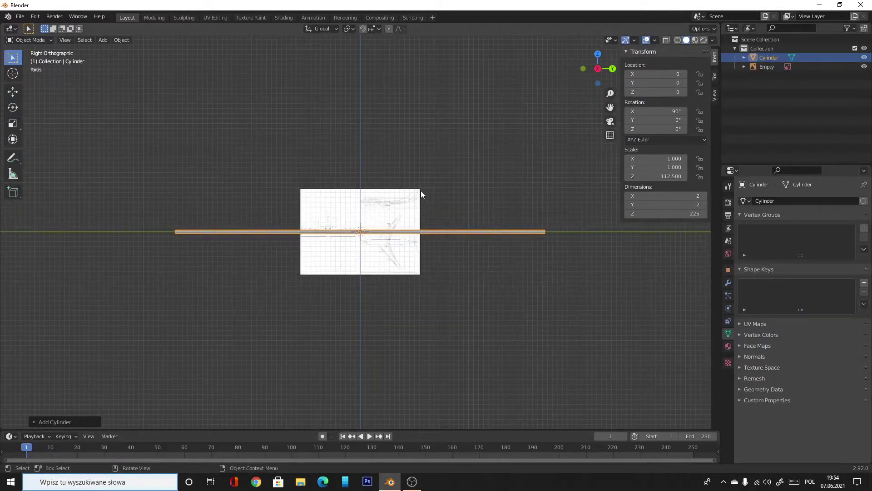
# - Enlarge the blueprint to fill the side view and move the cylinder up toward the fuselage
pyautogui.click(419, 191)
pyautogui.moveTo(420, 189); pyautogui.dragTo(674, 35)
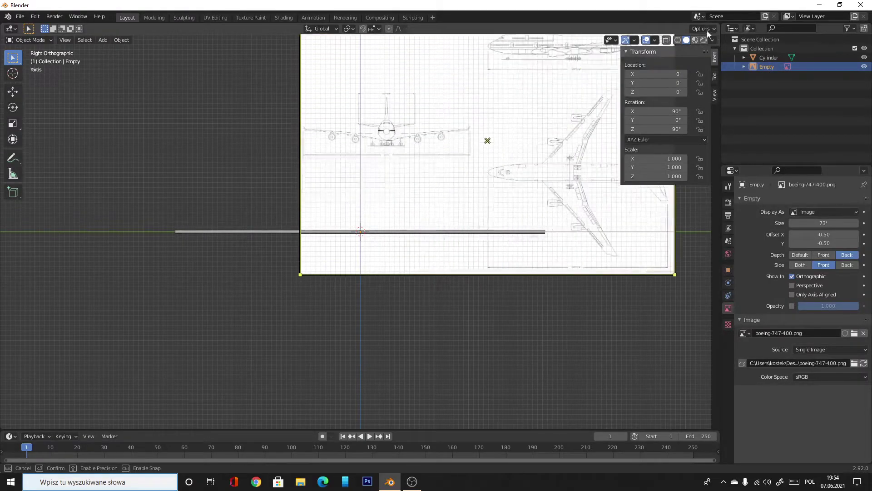
pyautogui.moveTo(507, 146); pyautogui.dragTo(362, 275)
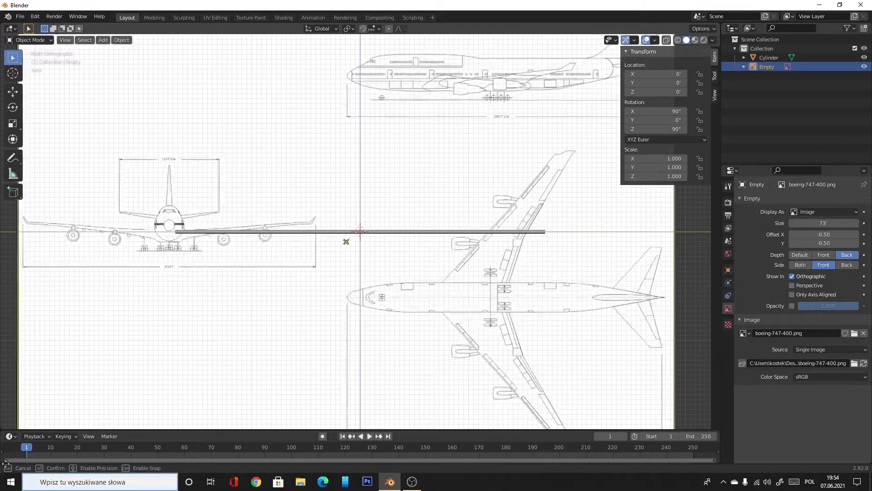
pyautogui.keyDown('ctrl'); pyautogui.moveTo(361, 247); pyautogui.dragTo(359, 231, button='middle'); pyautogui.keyUp('ctrl')
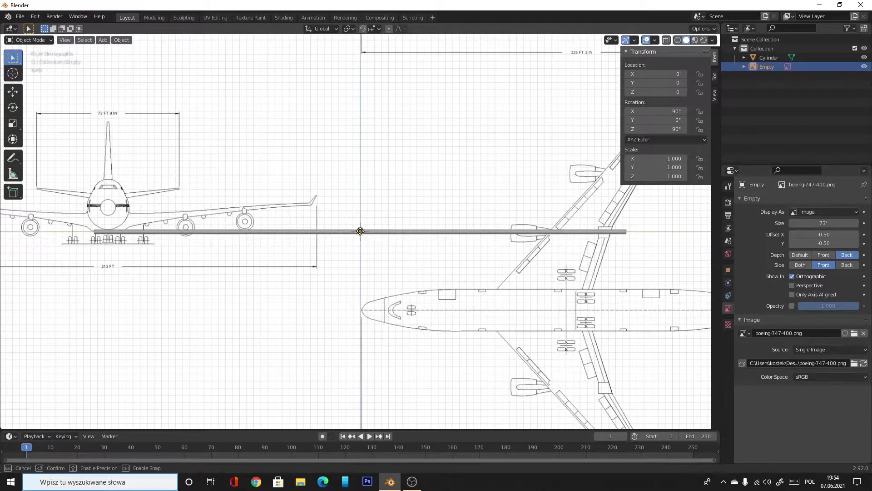
pyautogui.keyDown('ctrl'); pyautogui.moveTo(358, 232); pyautogui.dragTo(370, 235, button='middle'); pyautogui.keyUp('ctrl')
pyautogui.click(372, 232)
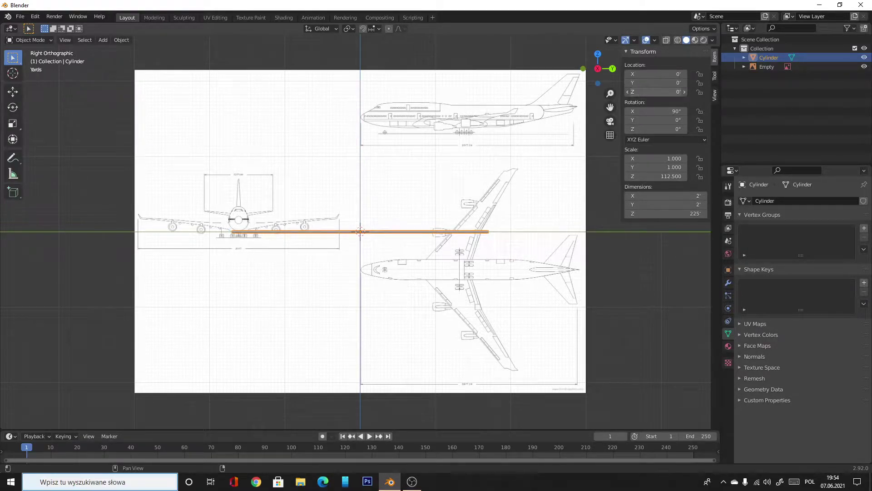
pyautogui.moveTo(651, 90)
pyautogui.mouseDown()
pyautogui.moveTo(672, 74)
pyautogui.moveTo(652, 74)
pyautogui.moveTo(682, 83)
pyautogui.moveTo(655, 83)
pyautogui.moveTo(677, 92)
pyautogui.moveTo(663, 91)
pyautogui.mouseUp()
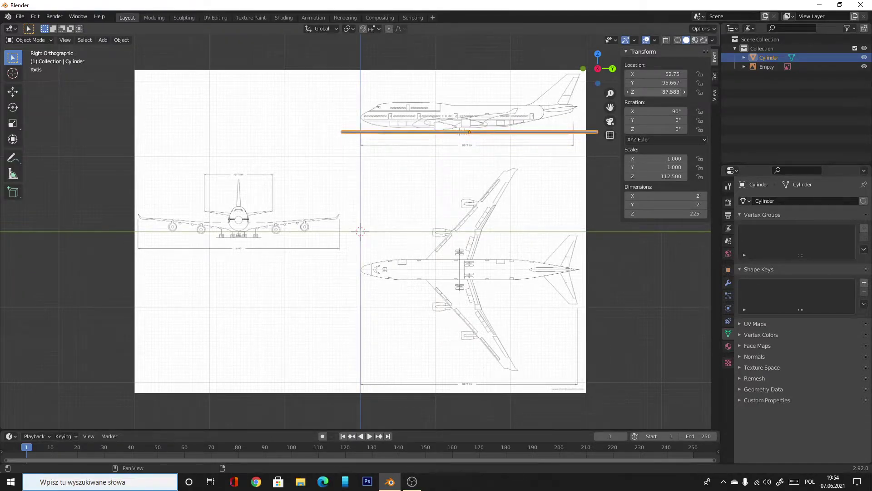
# - Enlarge the blueprint again and reposition it left and down under the cylinder
pyautogui.click(479, 125)
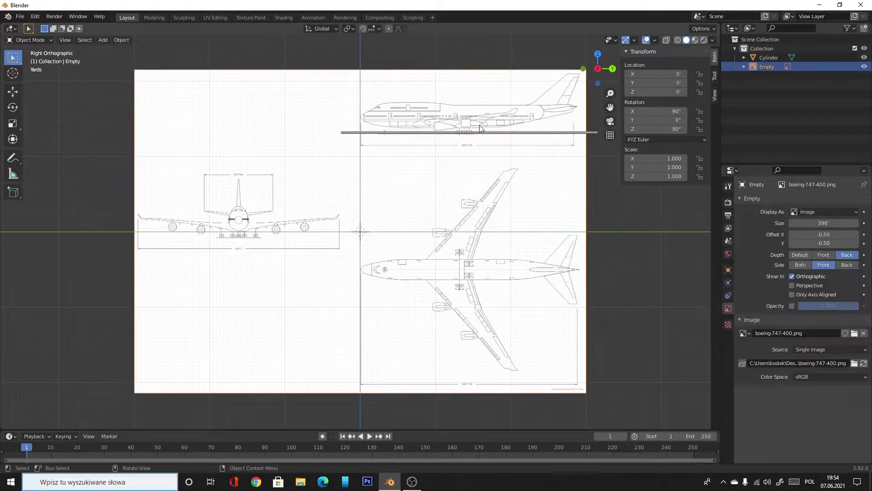
pyautogui.scroll(-4, 479, 125)
pyautogui.moveTo(462, 167); pyautogui.dragTo(490, 154)
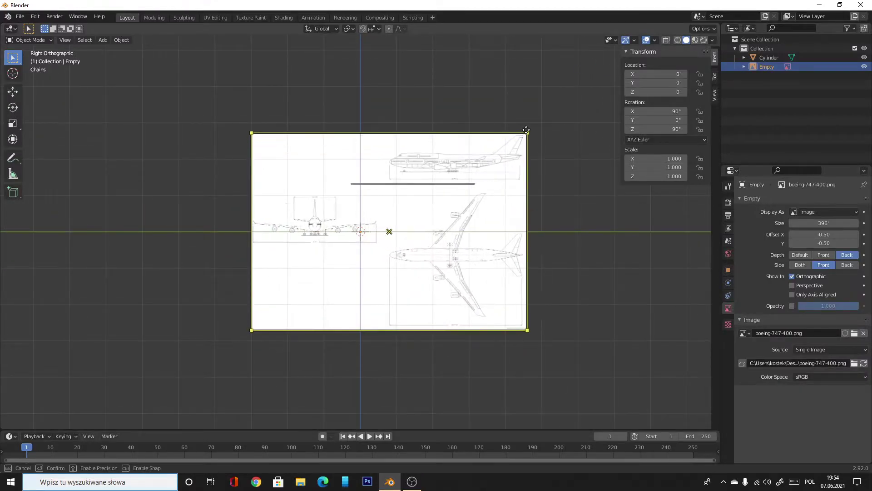
pyautogui.moveTo(389, 227); pyautogui.dragTo(348, 240)
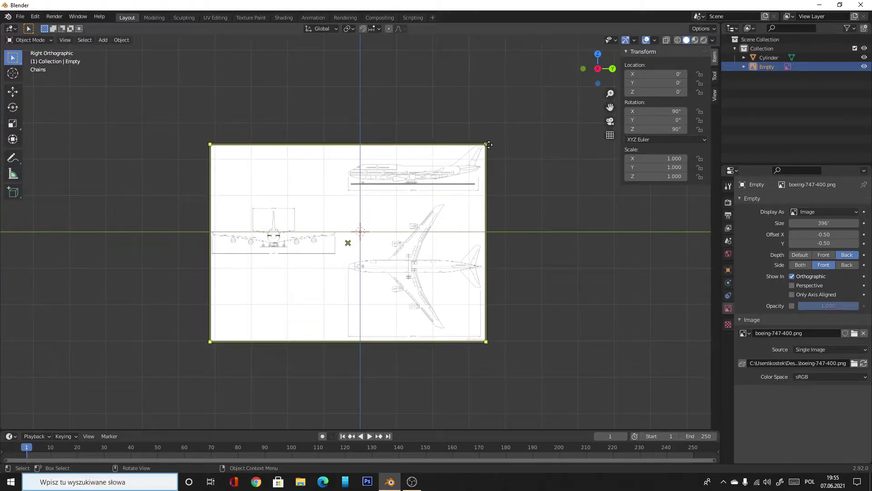
pyautogui.moveTo(489, 144); pyautogui.dragTo(484, 148)
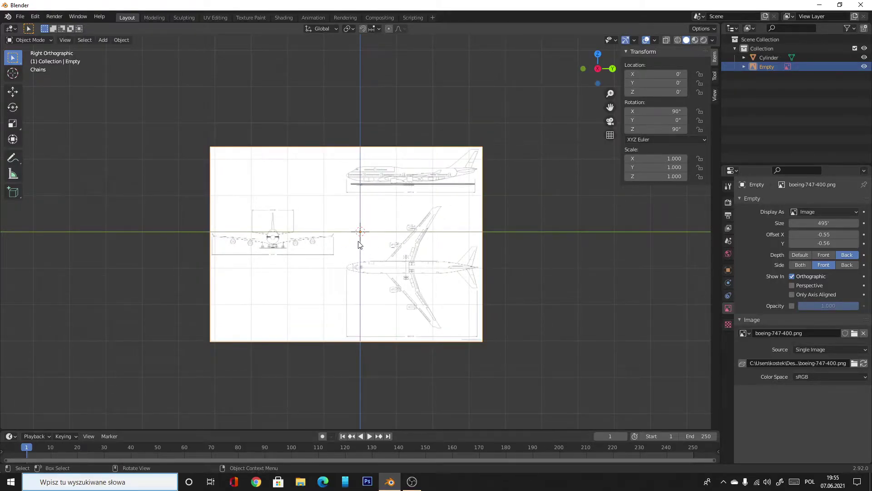
pyautogui.click(349, 244)
pyautogui.press('g')
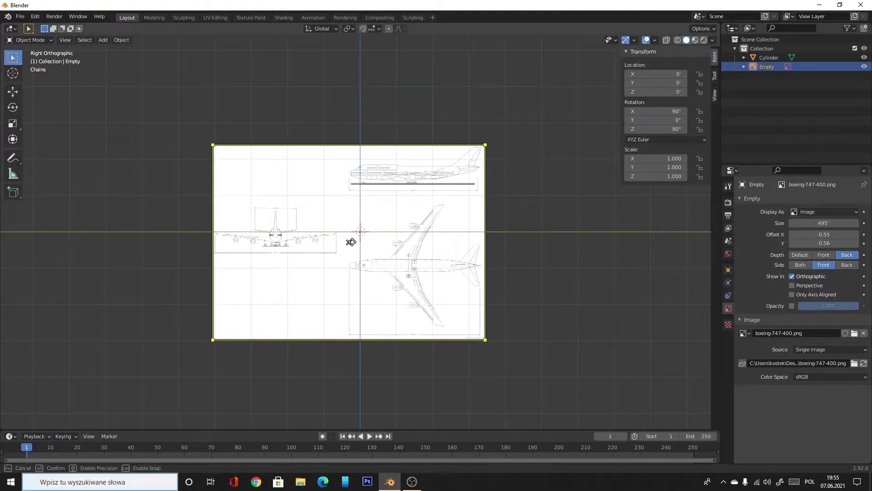
pyautogui.click(351, 241)
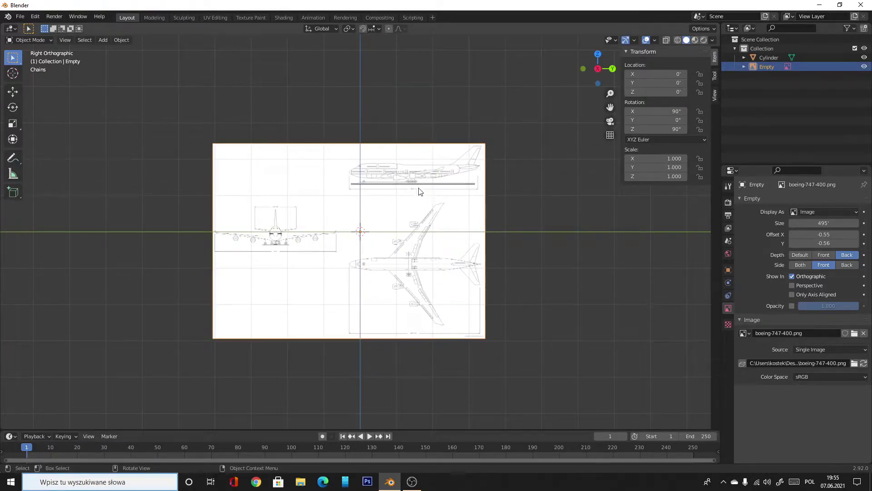
# - Fine-tune the blueprint's size and horizontal position with small drags
pyautogui.moveTo(484, 145); pyautogui.dragTo(481, 146)
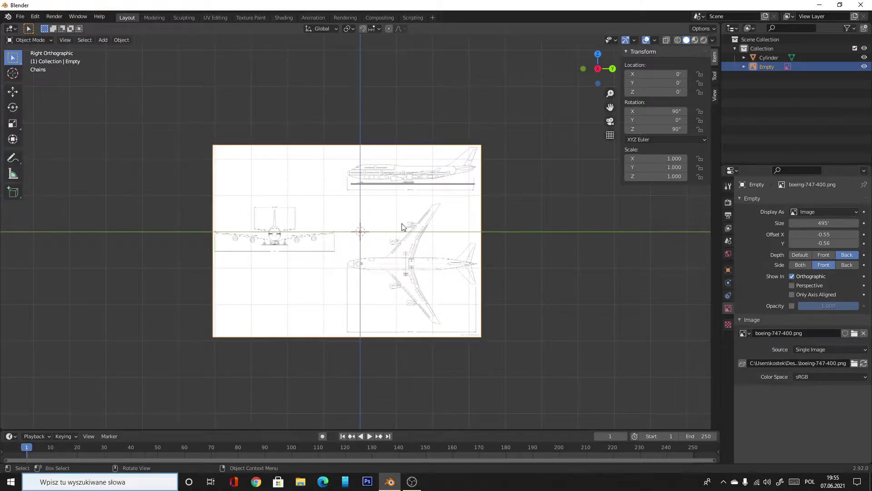
pyautogui.moveTo(344, 239); pyautogui.dragTo(347, 240)
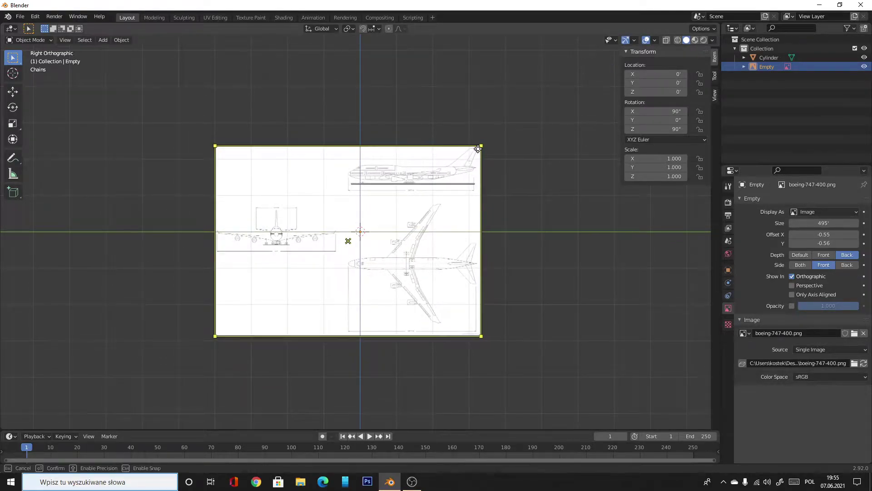
pyautogui.moveTo(350, 243); pyautogui.dragTo(351, 239)
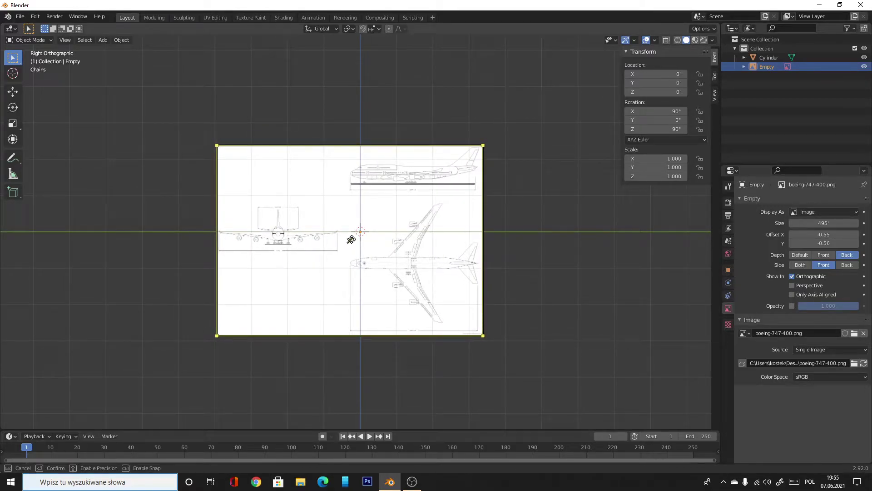
pyautogui.moveTo(351, 239); pyautogui.dragTo(349, 240)
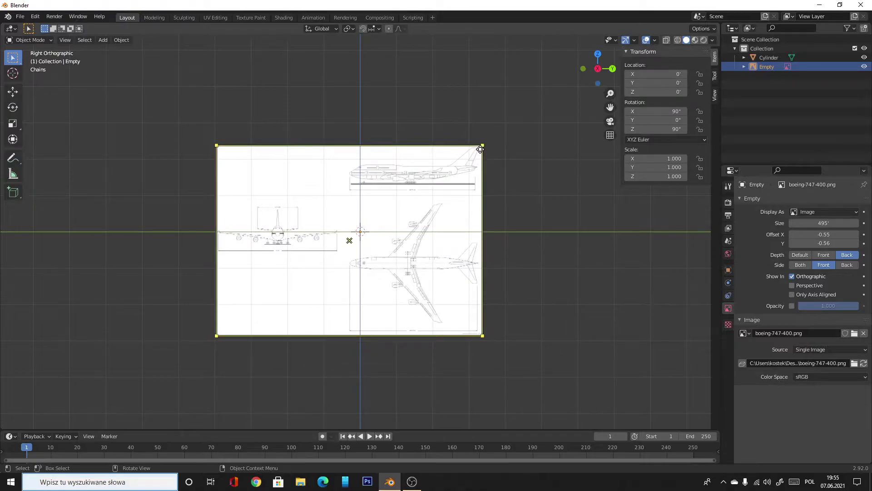
pyautogui.moveTo(479, 150); pyautogui.dragTo(477, 147)
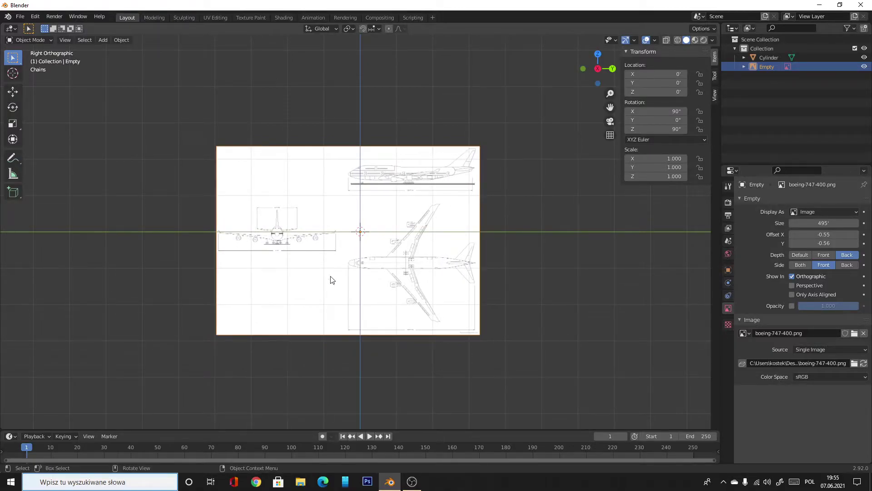
pyautogui.moveTo(347, 241); pyautogui.dragTo(349, 241)
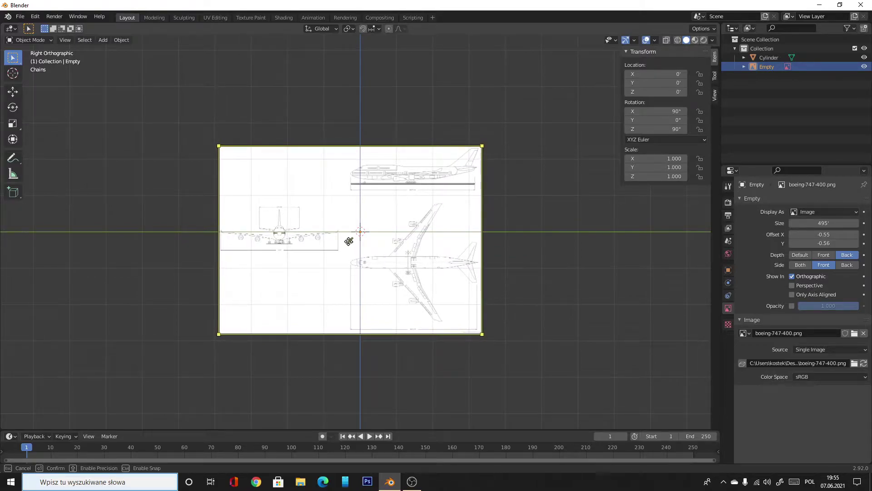
pyautogui.moveTo(349, 241); pyautogui.dragTo(347, 241)
# - Shrink the blueprint slightly until its Size reads 479', then switch to OBS
pyautogui.scroll(2, 397, 160)
pyautogui.scroll(3, 398, 160)
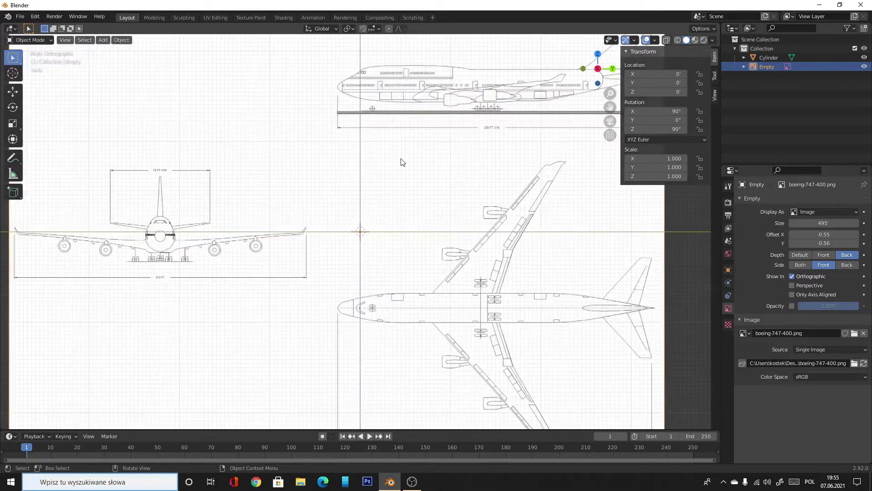
pyautogui.scroll(-1, 423, 138)
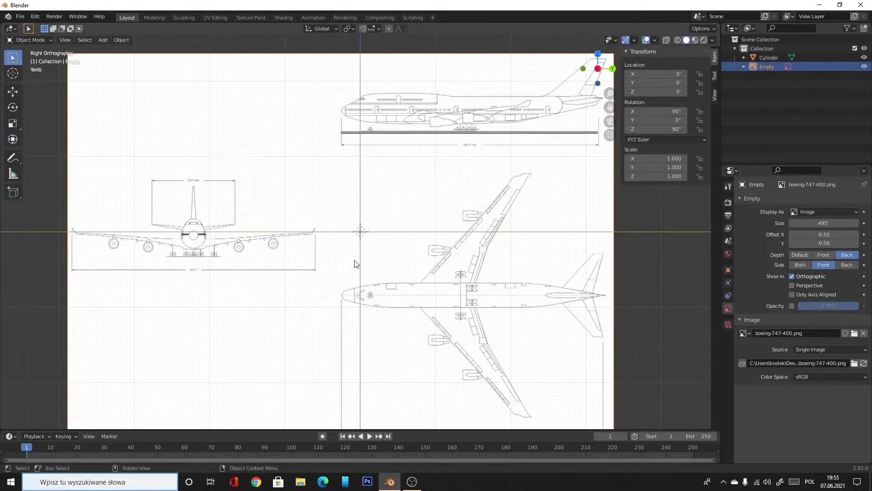
pyautogui.scroll(-2, 357, 264)
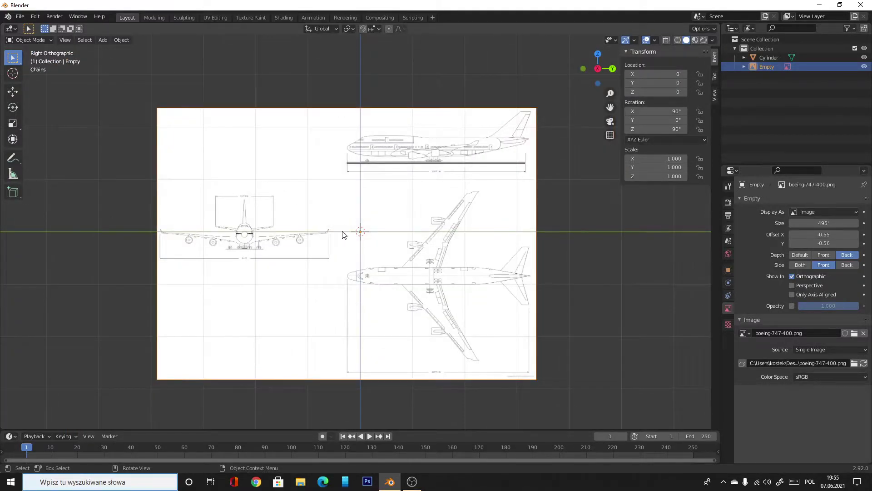
pyautogui.scroll(-1, 349, 239)
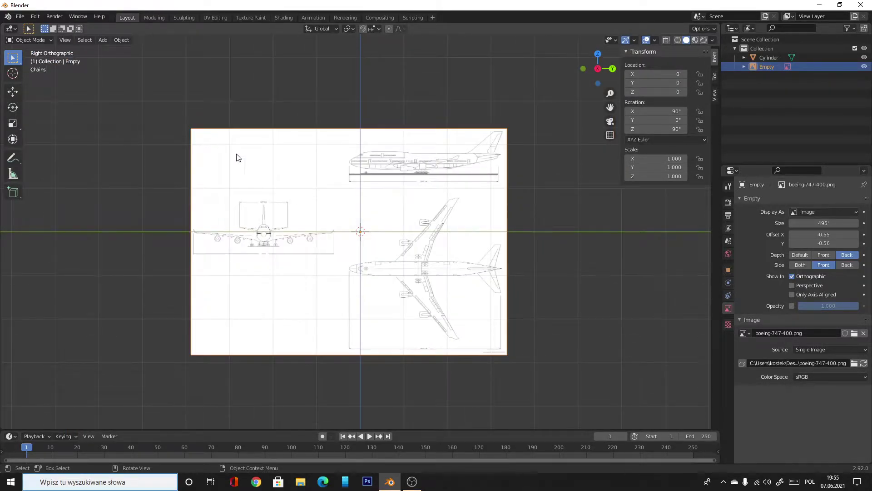
pyautogui.moveTo(348, 242); pyautogui.dragTo(350, 242)
pyautogui.scroll(4, 395, 218)
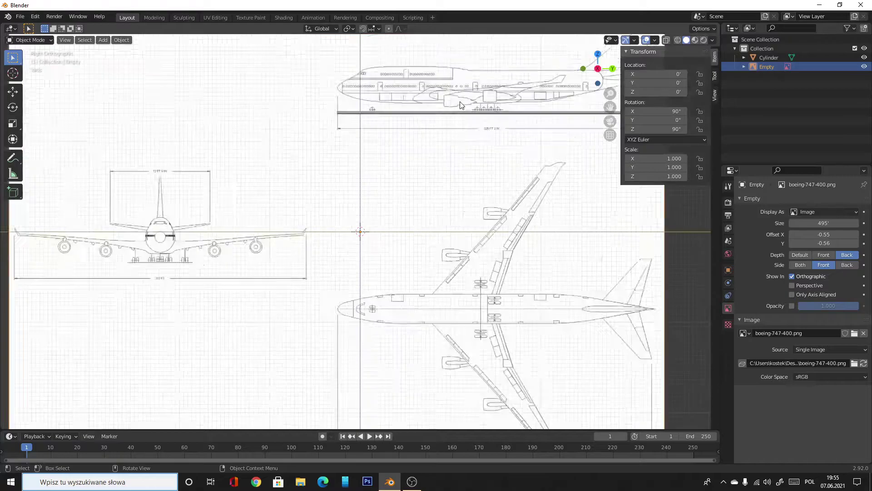
pyautogui.click(411, 481)
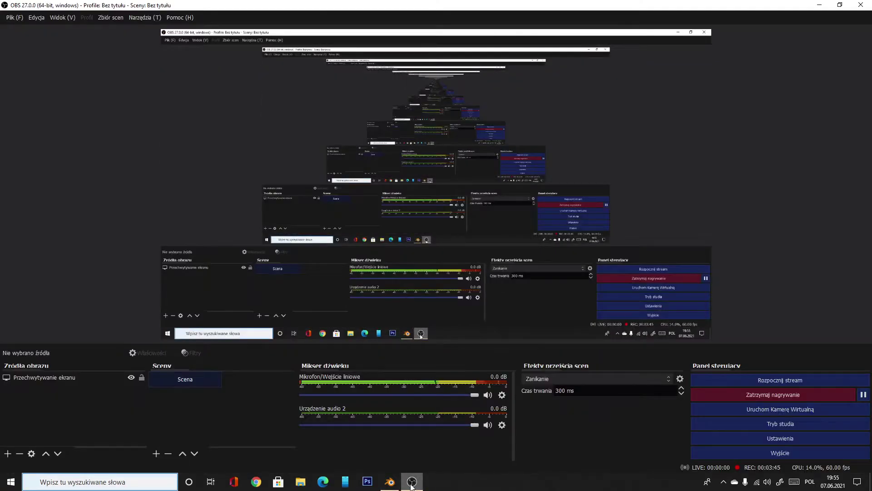
pyautogui.moveTo(389, 482)
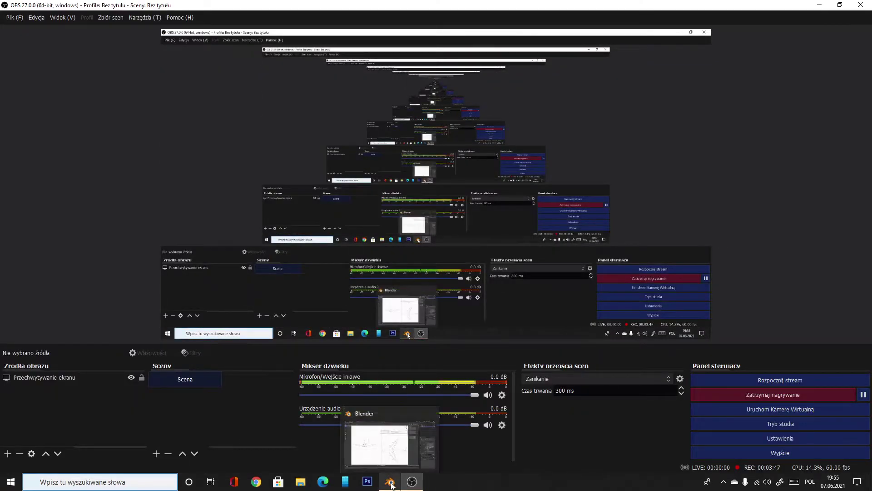
pyautogui.click(391, 482)
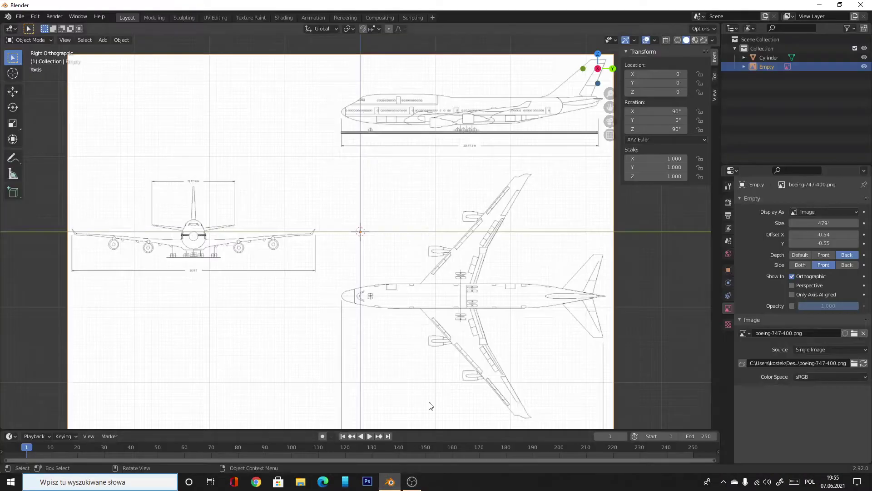
pyautogui.click(534, 136)
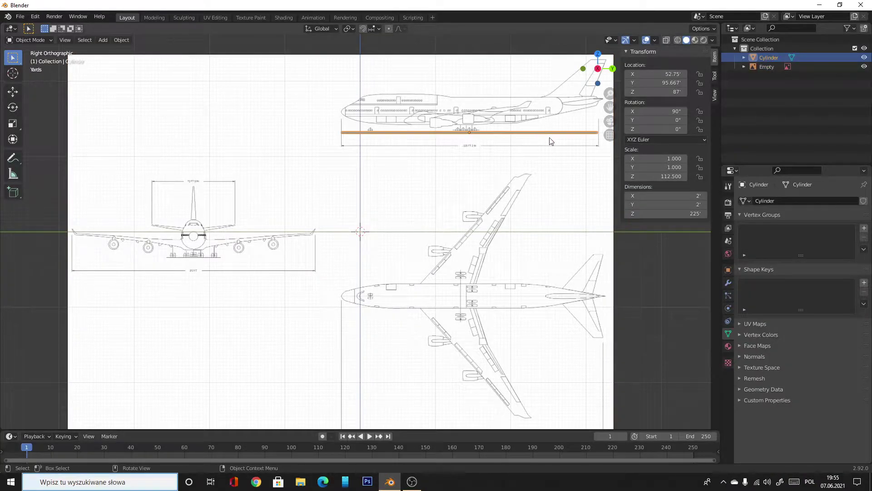
pyautogui.click(422, 283)
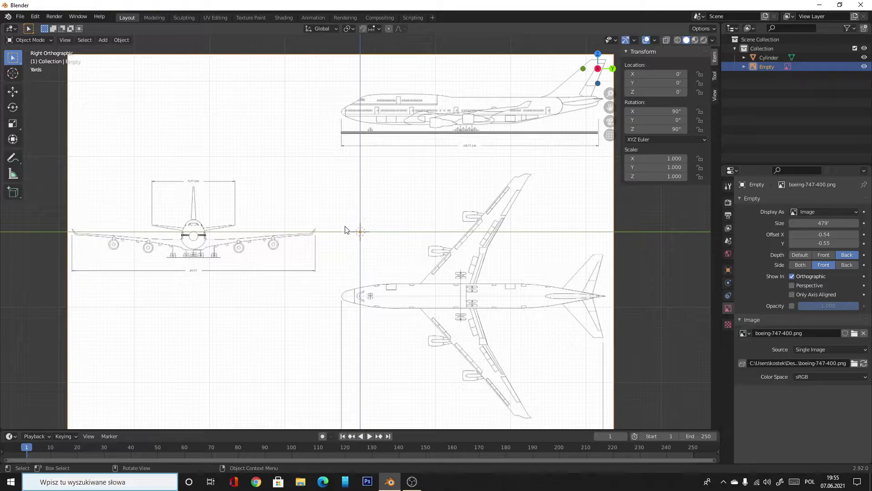
pyautogui.scroll(-2, 336, 295)
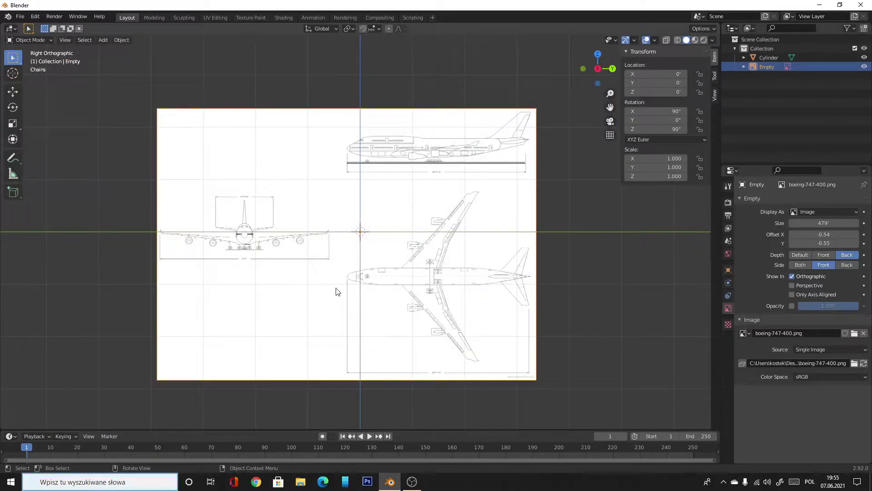
pyautogui.scroll(2, 463, 185)
pyautogui.scroll(1, 468, 181)
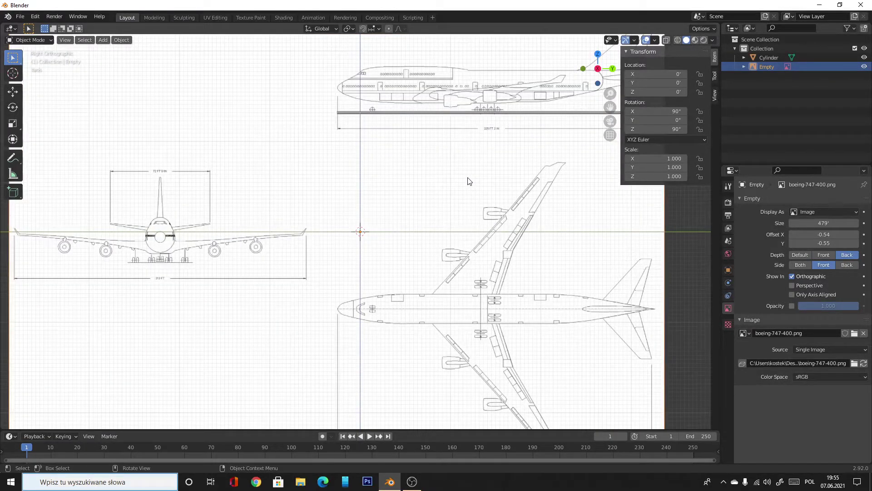
pyautogui.scroll(-1, 469, 148)
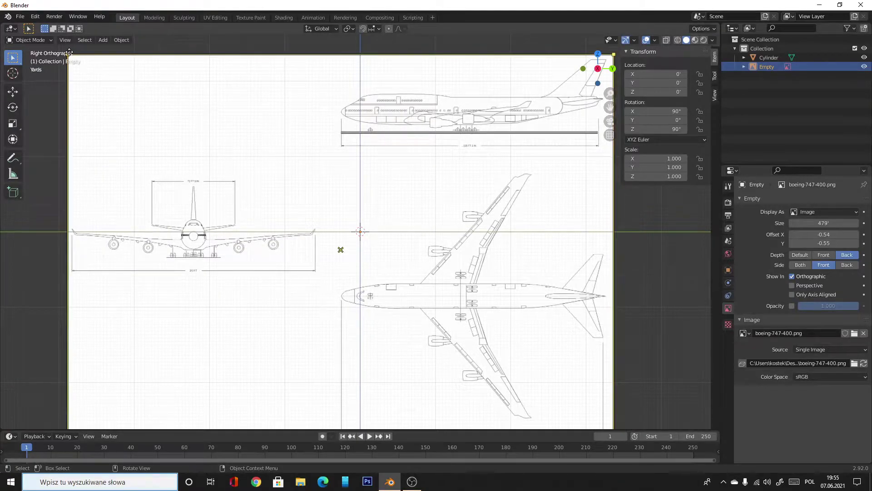
pyautogui.press('g')
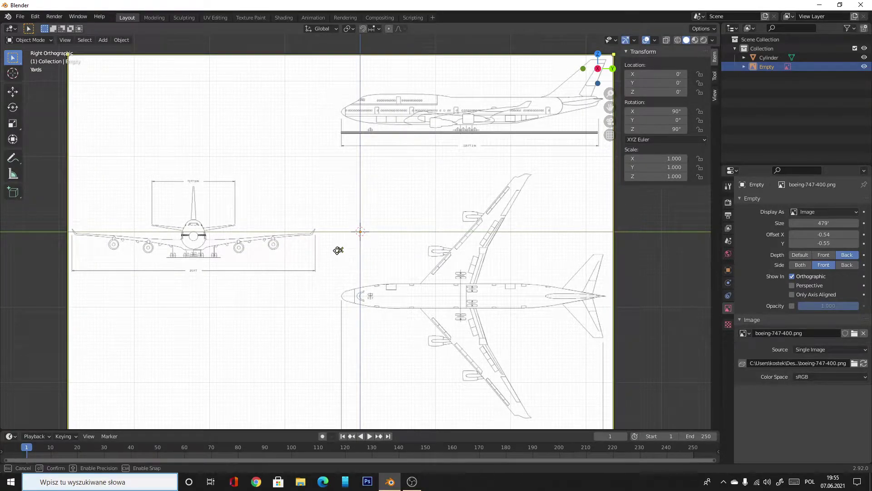
pyautogui.press('g')
pyautogui.rightClick(339, 250)
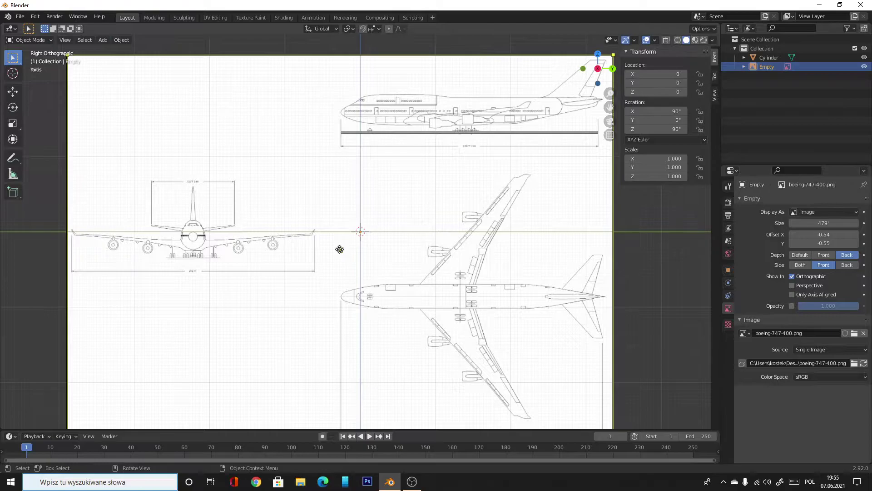
pyautogui.click(476, 133)
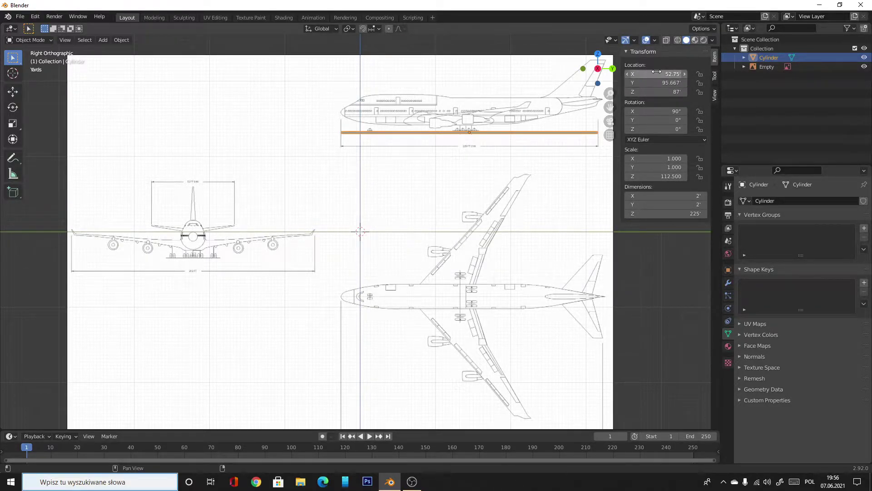
# - Set the cylinder's Z location to 90' and drag it up to about 105.7'
pyautogui.doubleClick(658, 92)
pyautogui.write('90')
pyautogui.press('Return')
pyautogui.moveTo(659, 92); pyautogui.dragTo(679, 92)
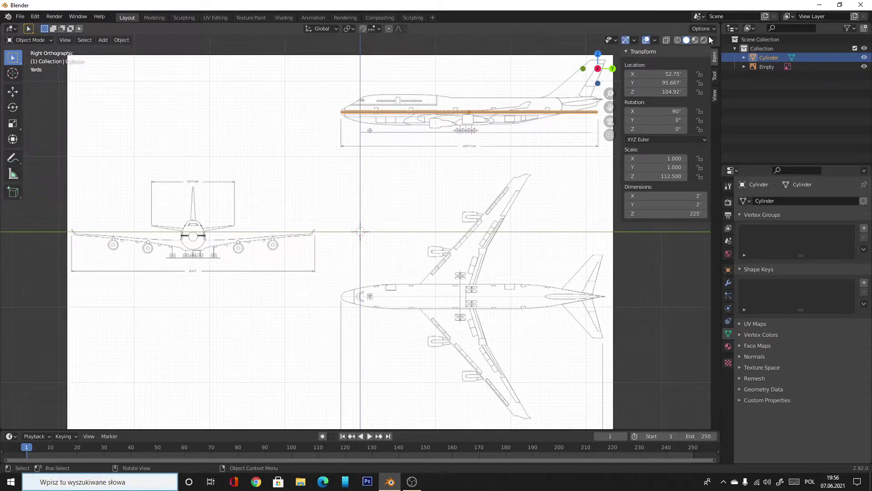
# - Switch to Wireframe shading, scale the cylinder toward the fuselage height, and adjust its Z position
pyautogui.click(677, 39)
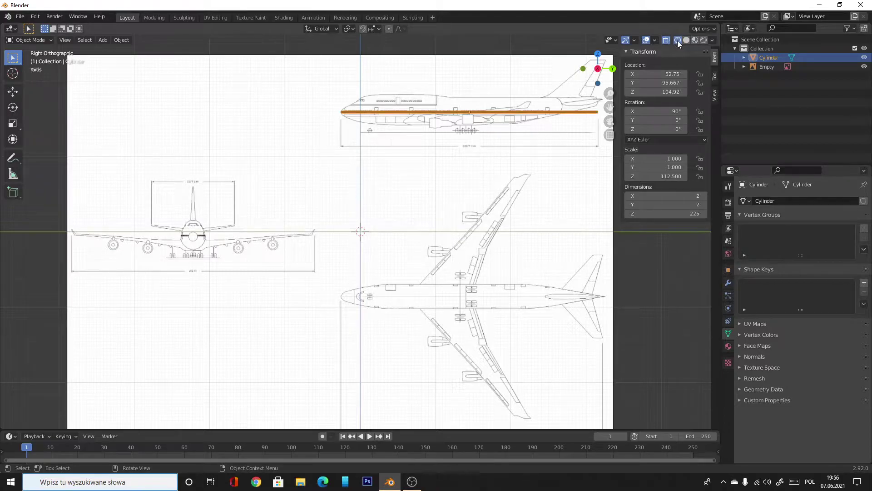
pyautogui.click(15, 126)
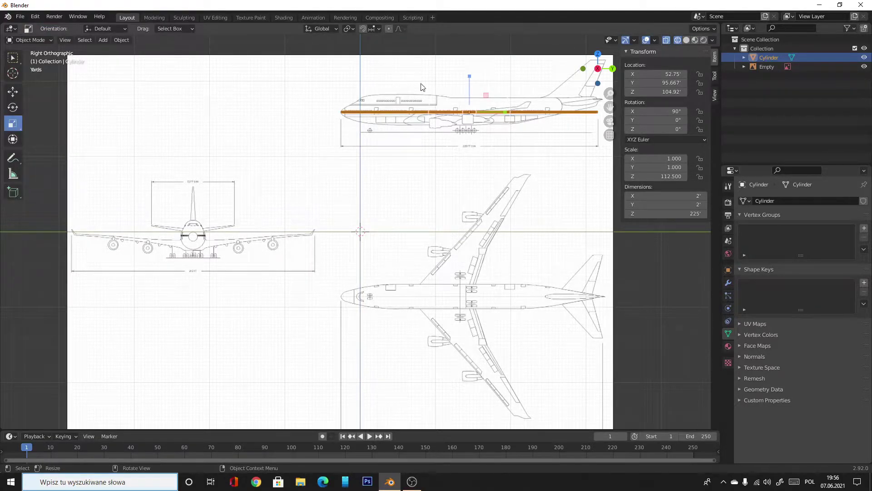
pyautogui.moveTo(469, 76)
pyautogui.mouseDown()
pyautogui.moveTo(475, 44)
pyautogui.moveTo(494, 127)
pyautogui.mouseUp()
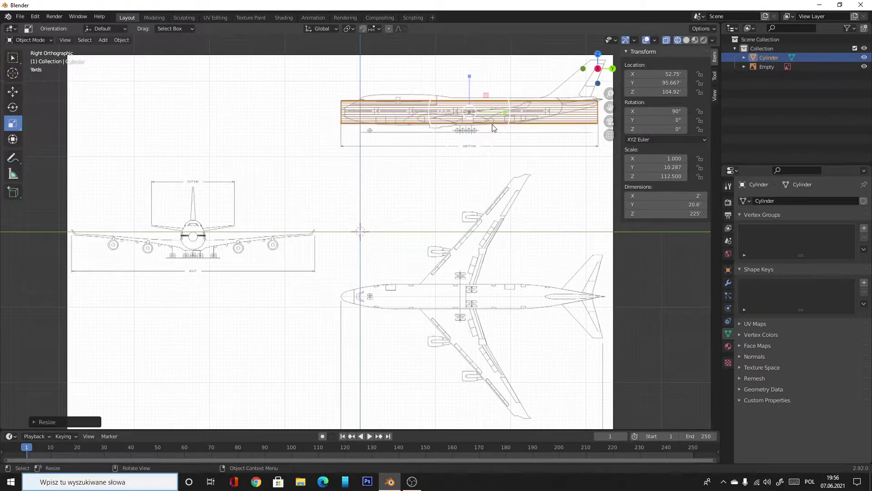
pyautogui.click(13, 91)
pyautogui.moveTo(471, 75); pyautogui.dragTo(468, 73)
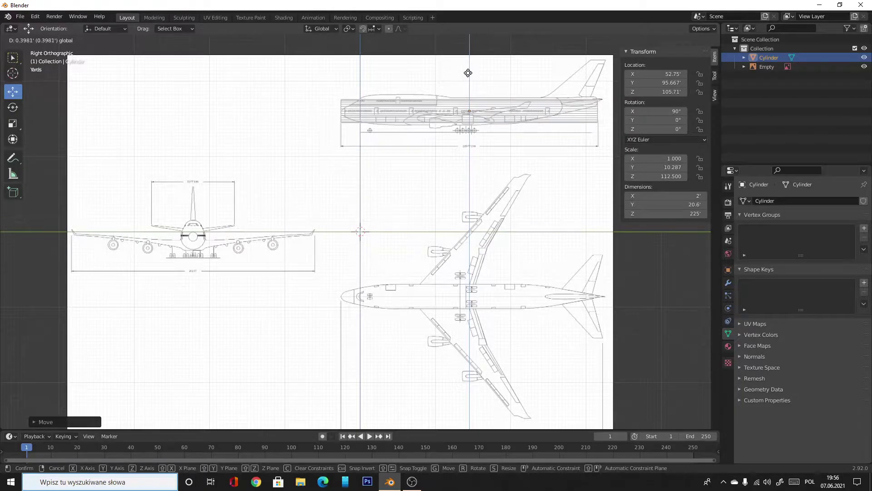
pyautogui.moveTo(468, 73); pyautogui.dragTo(467, 73)
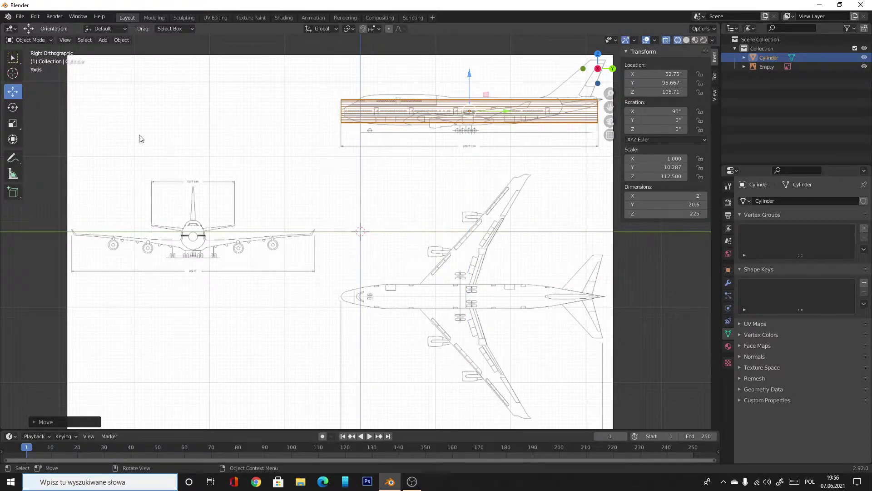
# - Thicken the cylinder to 22.9' (Y scale 11.441), then deselect everything
pyautogui.click(19, 120)
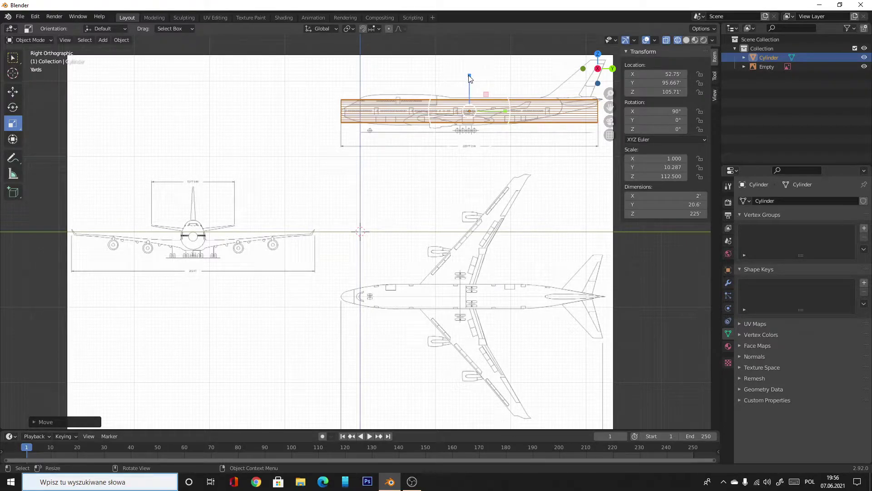
pyautogui.moveTo(470, 79)
pyautogui.mouseDown()
pyautogui.moveTo(470, 67)
pyautogui.moveTo(471, 77)
pyautogui.mouseUp()
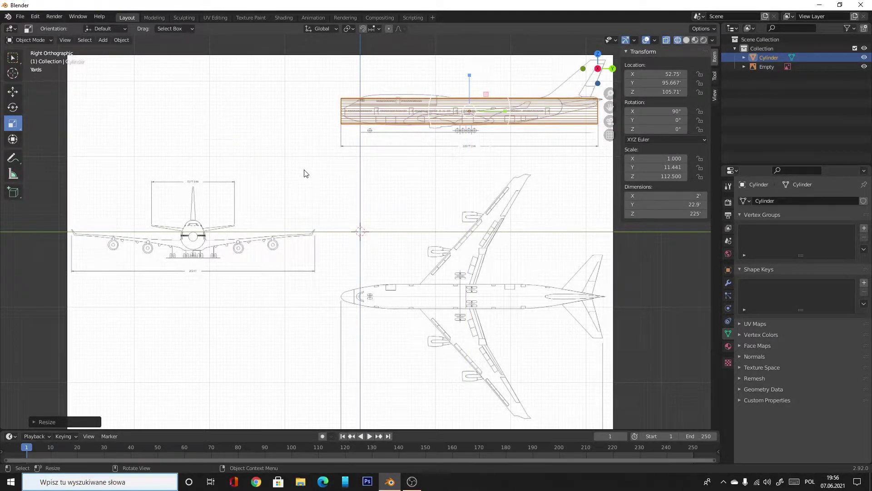
pyautogui.scroll(2, 465, 178)
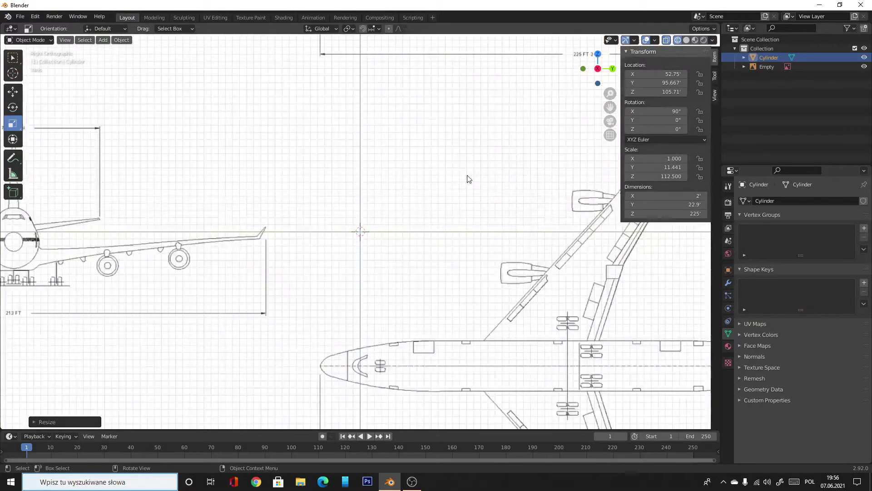
pyautogui.scroll(-2, 399, 161)
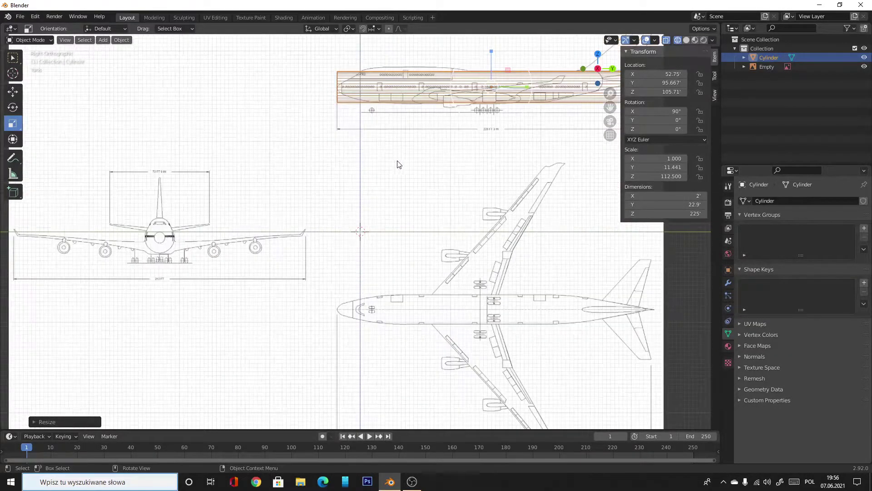
pyautogui.scroll(2, 360, 146)
pyautogui.scroll(-2, 374, 140)
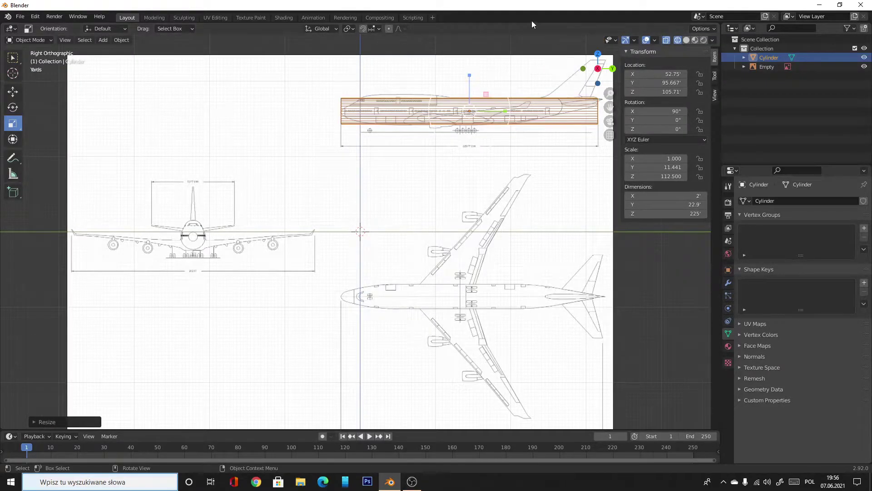
pyautogui.hotkey('alt', 'a')
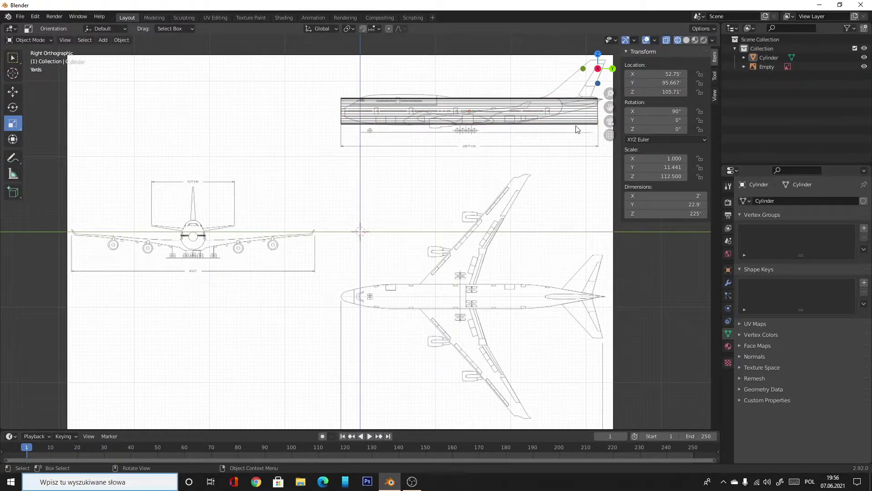
pyautogui.click(562, 170)
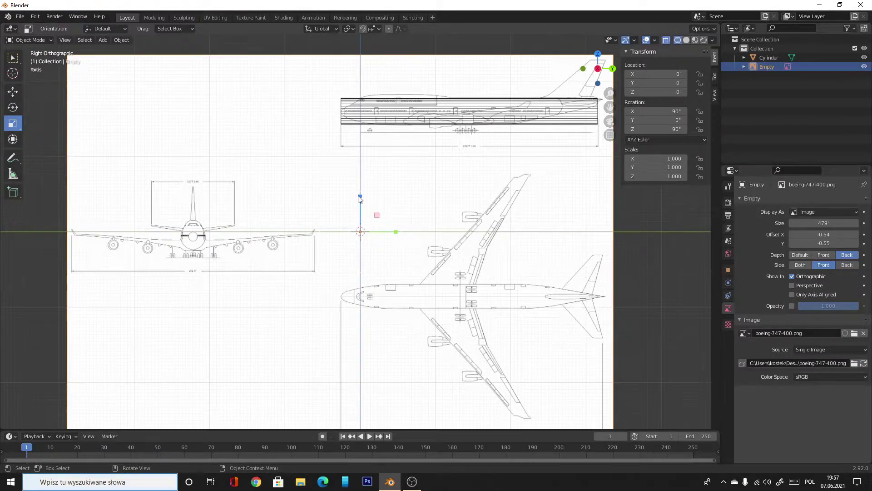
pyautogui.moveTo(360, 199); pyautogui.dragTo(363, 198)
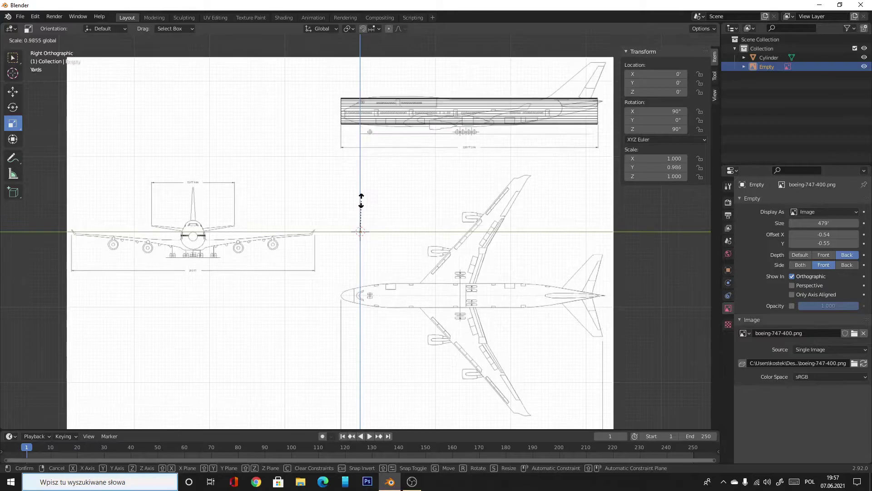
pyautogui.moveTo(363, 198); pyautogui.dragTo(360, 199)
pyautogui.click(39, 21)
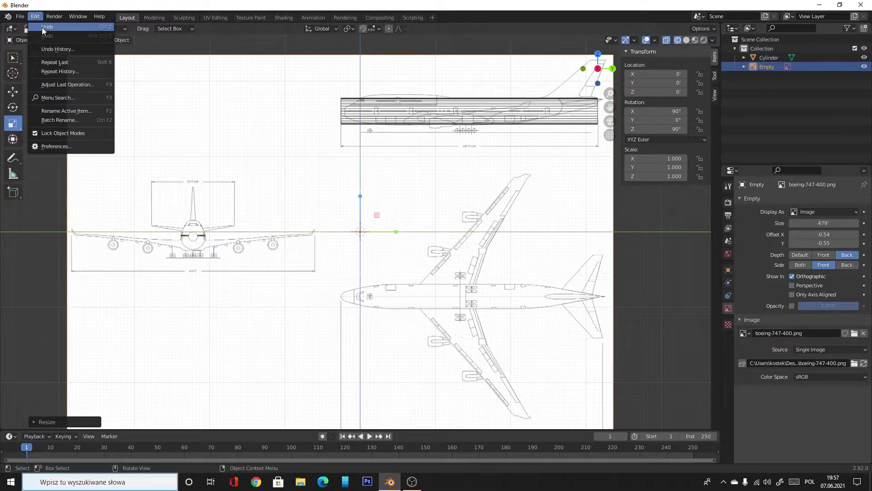
pyautogui.click(42, 27)
pyautogui.click(404, 106)
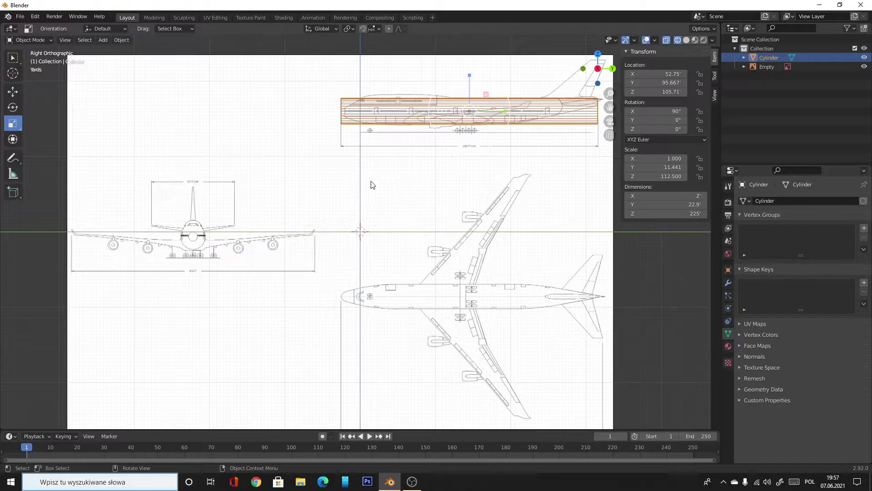
# - Orbit around the cylinder, return to Right Orthographic view, and select the blueprint Empty
pyautogui.scroll(2, 372, 184)
pyautogui.scroll(-1, 432, 71)
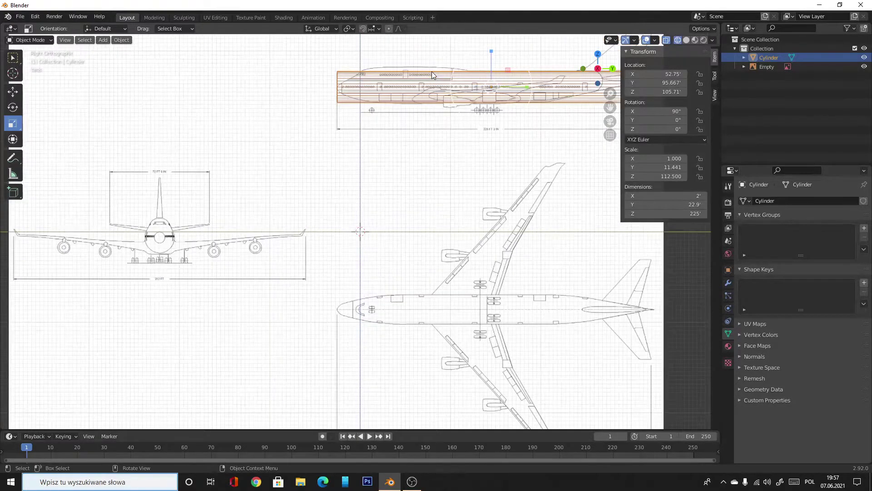
pyautogui.scroll(1, 431, 72)
pyautogui.scroll(-1, 431, 72)
pyautogui.scroll(1, 432, 73)
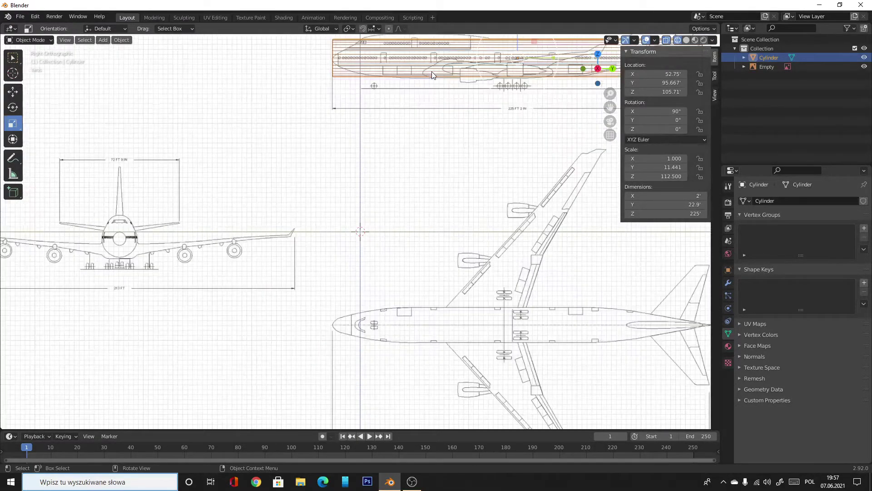
pyautogui.scroll(-1, 432, 73)
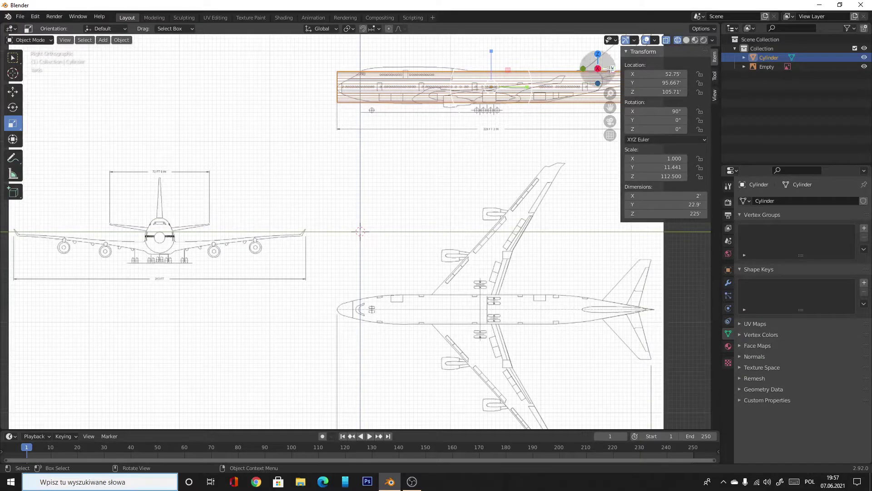
pyautogui.moveTo(597, 68); pyautogui.dragTo(604, 73)
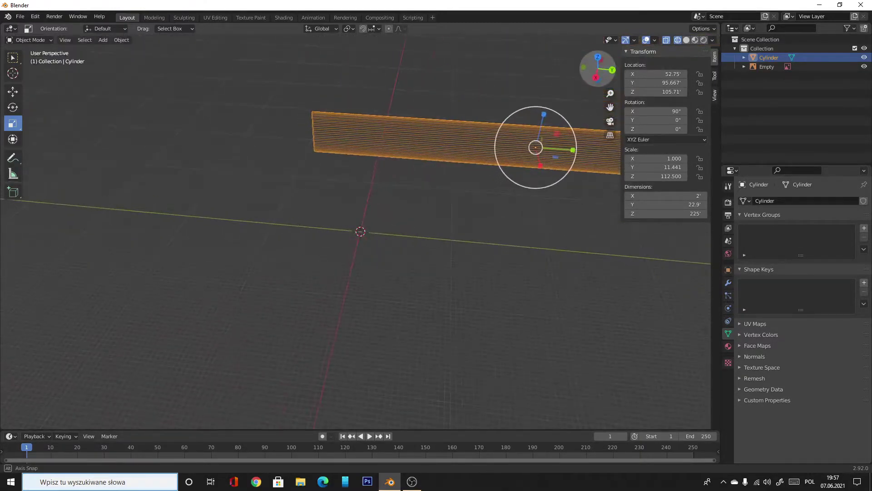
pyautogui.moveTo(598, 68); pyautogui.dragTo(545, 59)
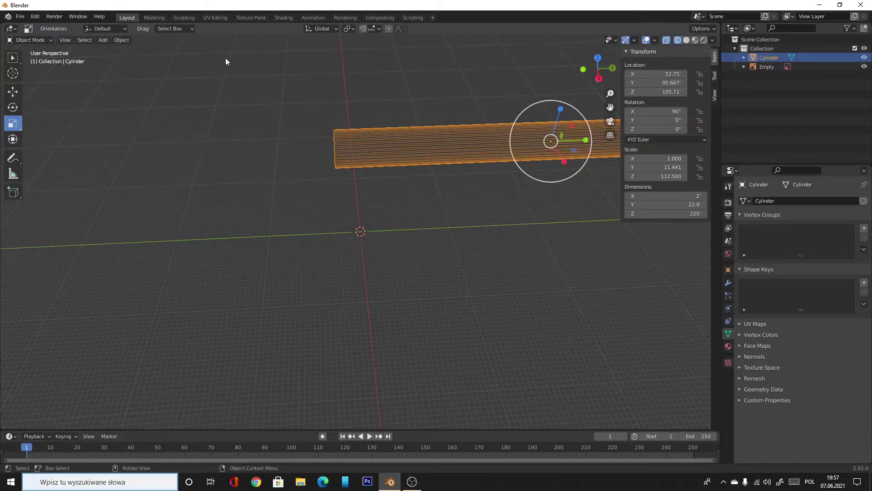
pyautogui.click(583, 68)
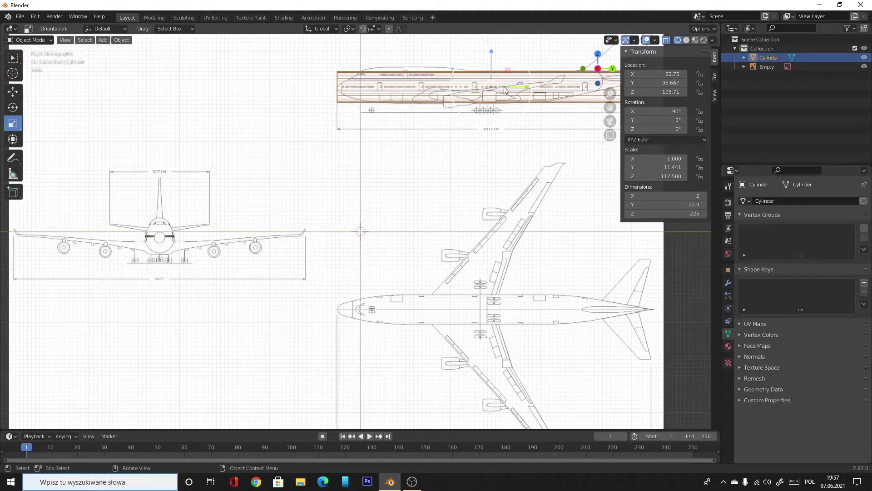
pyautogui.click(504, 133)
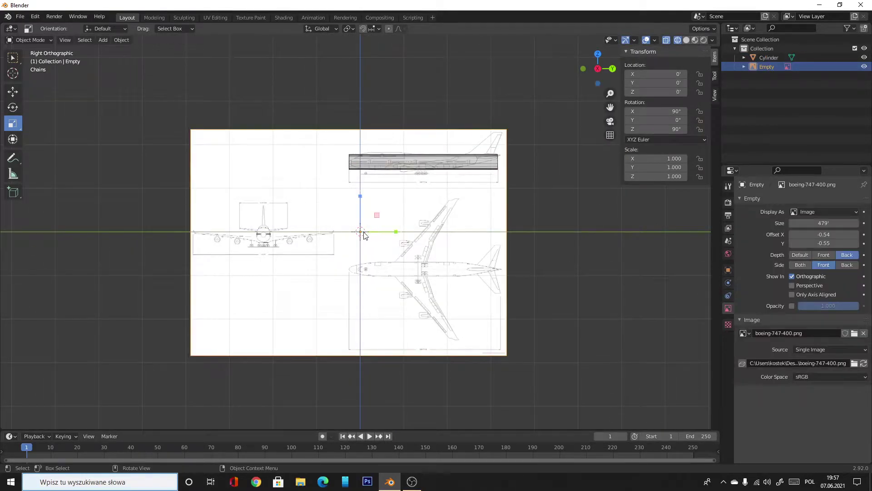
# - Lower the blueprint Empty along Z with the Move tool
pyautogui.click(393, 160)
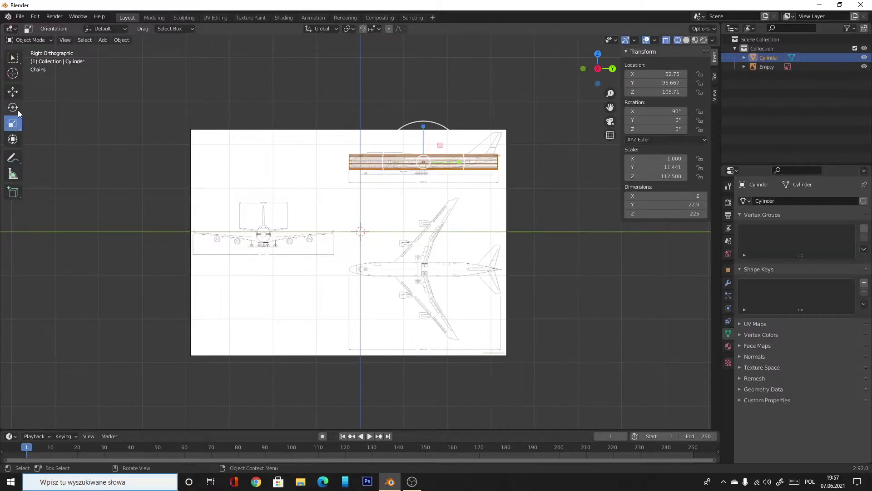
pyautogui.click(15, 93)
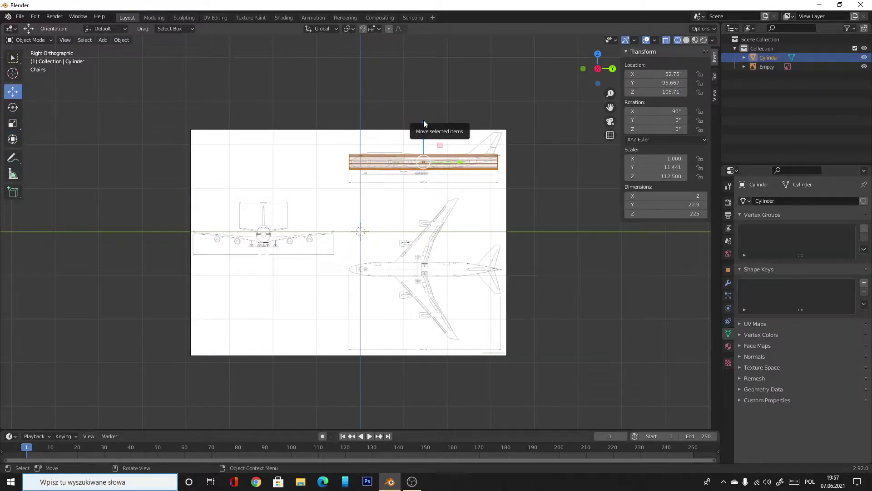
pyautogui.click(417, 135)
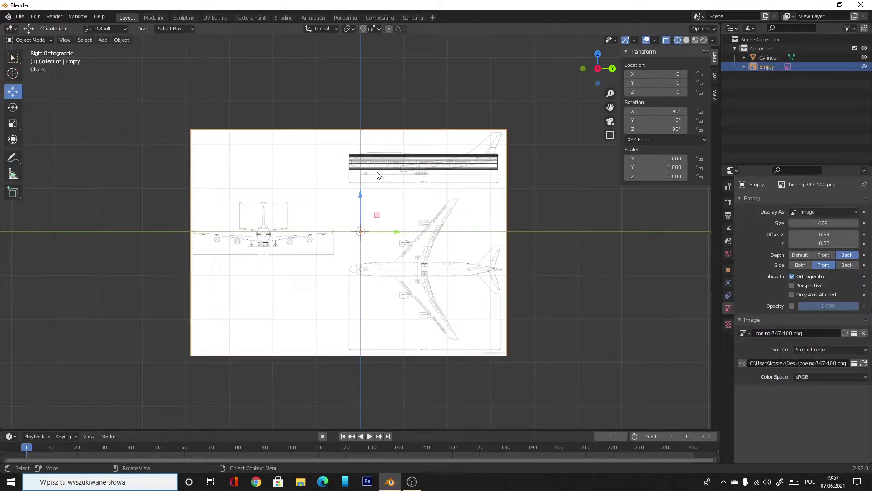
pyautogui.moveTo(360, 198); pyautogui.dragTo(361, 253)
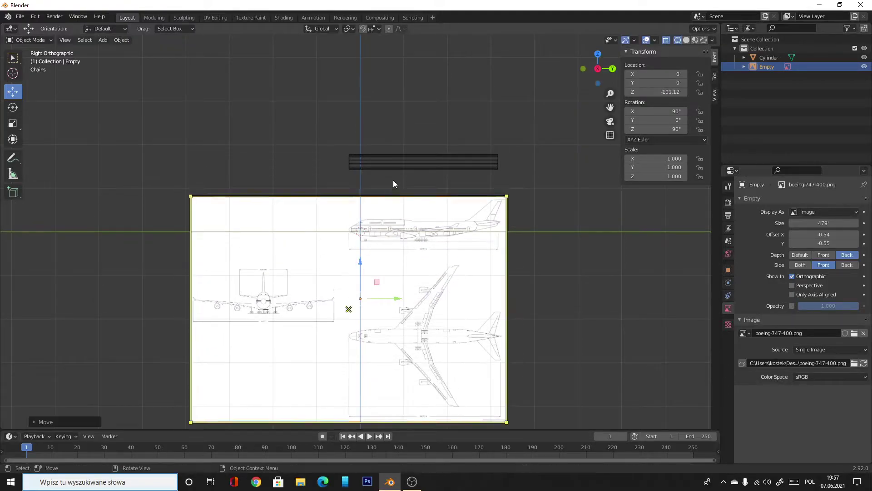
pyautogui.click(392, 165)
# - Slide the blueprint Empty along Y to -57.724' to centre the 747 side view
pyautogui.scroll(3, 413, 205)
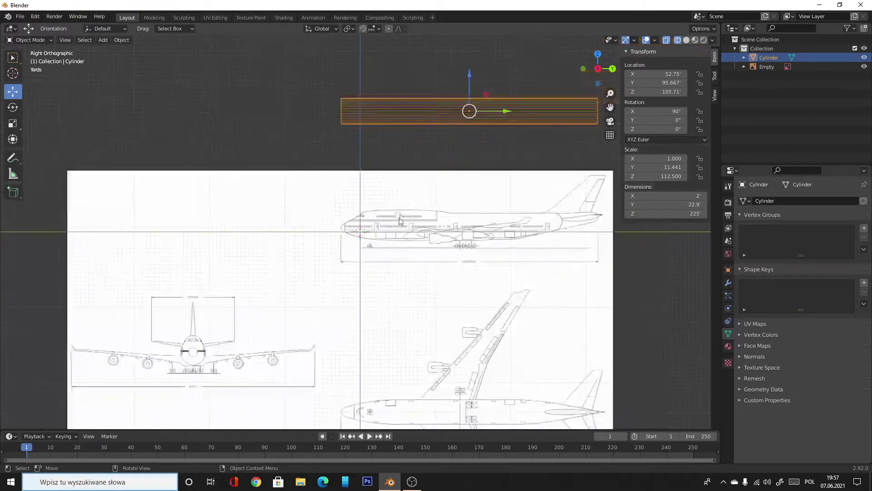
pyautogui.click(400, 218)
pyautogui.moveTo(394, 349); pyautogui.dragTo(326, 330)
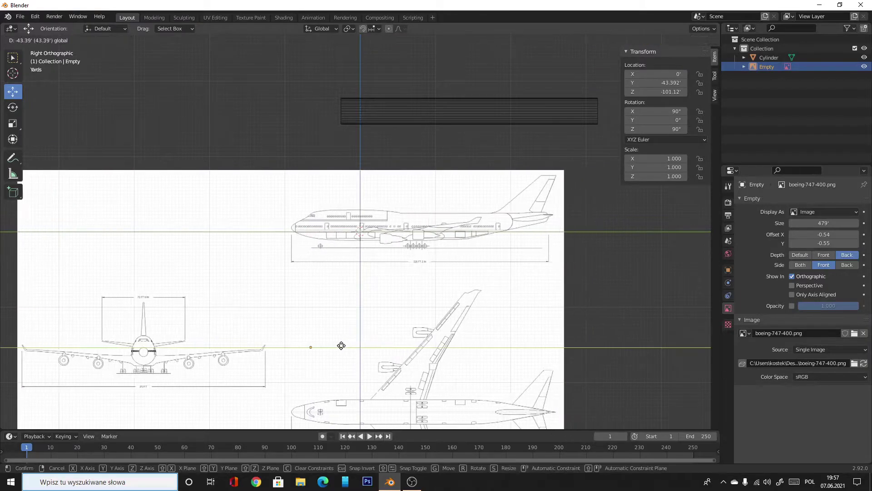
pyautogui.scroll(3, 400, 223)
pyautogui.scroll(-1, 401, 222)
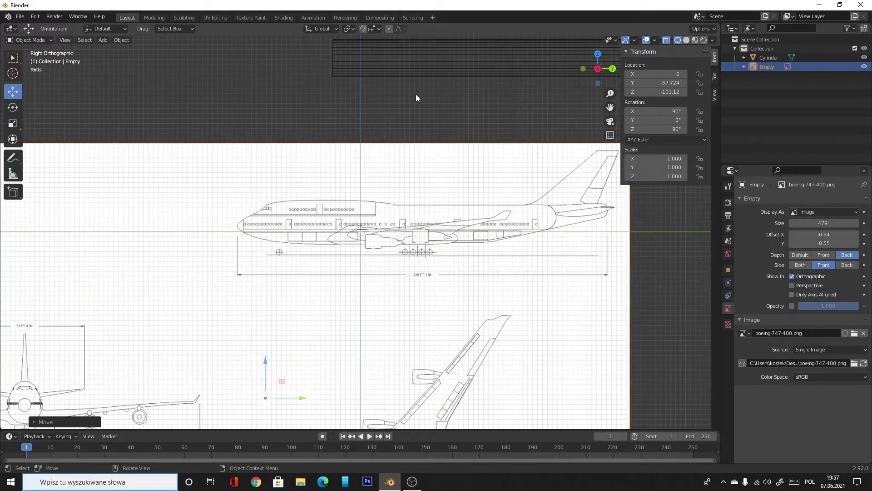
pyautogui.click(409, 68)
# - Move the cylinder down onto the blueprint and line it up lengthwise with the side-view fuselage
pyautogui.moveTo(517, 41); pyautogui.dragTo(497, 212)
pyautogui.moveTo(552, 222); pyautogui.dragTo(471, 236)
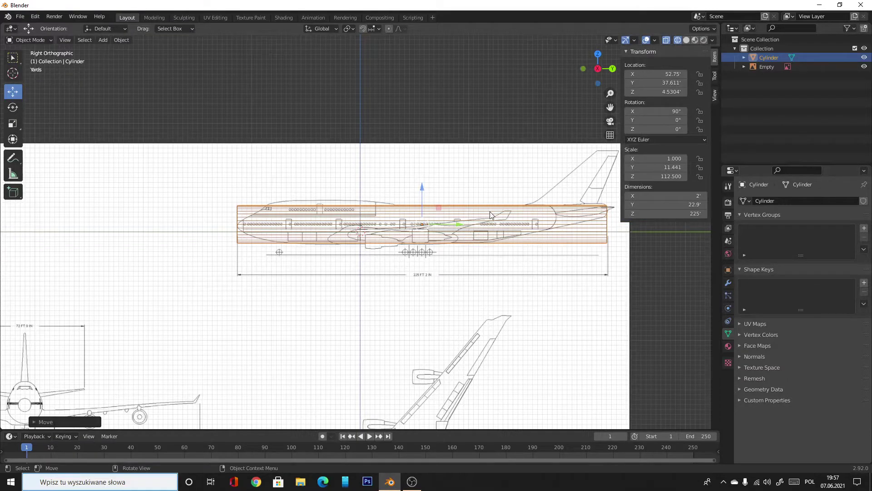
pyautogui.scroll(1, 362, 200)
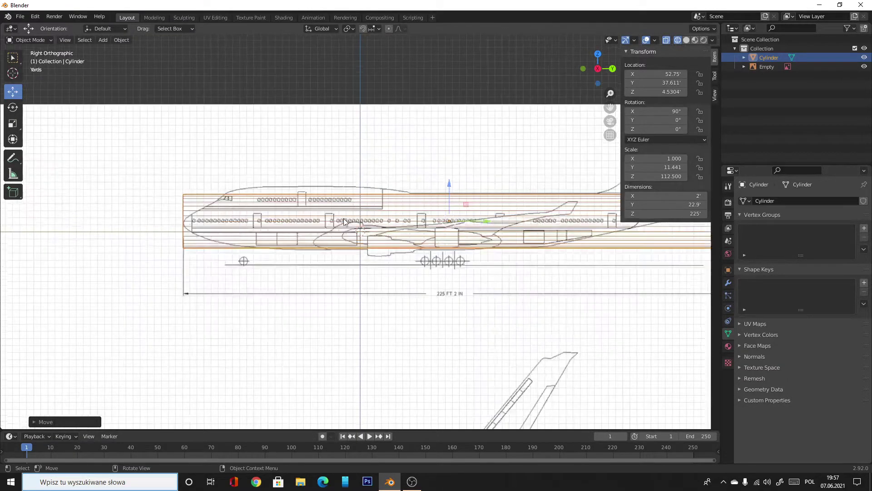
pyautogui.scroll(-1, 355, 202)
pyautogui.scroll(-1, 345, 202)
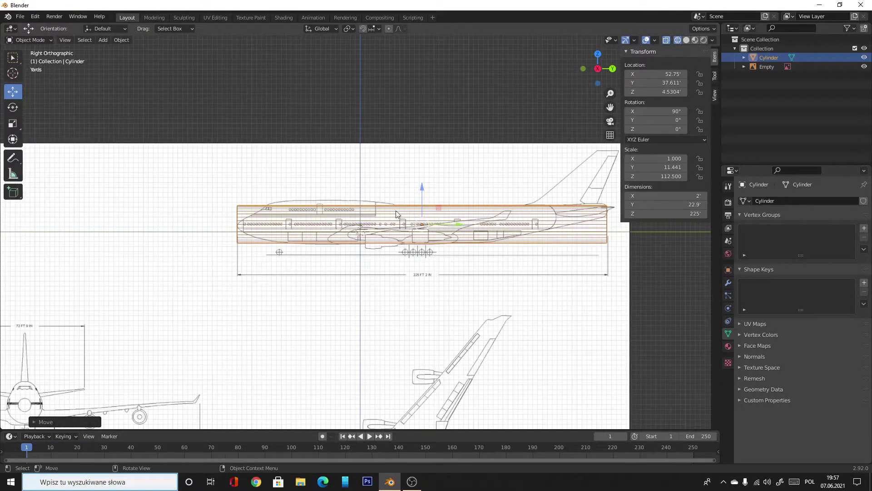
# - Try a small lengthwise nudge of the cylinder, then cancel it to keep the previous position
pyautogui.moveTo(459, 224); pyautogui.dragTo(461, 224)
pyautogui.rightClick(461, 224)
pyautogui.scroll(1, 462, 224)
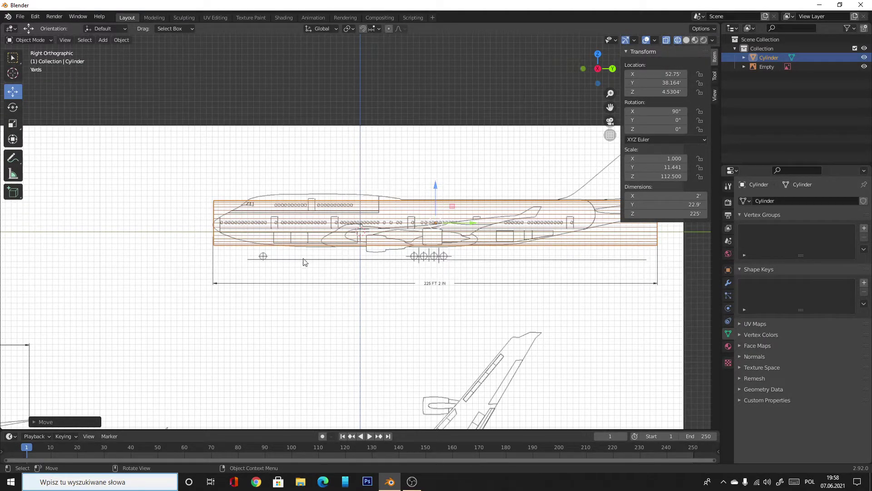
pyautogui.scroll(-1, 458, 236)
pyautogui.scroll(1, 577, 191)
pyautogui.scroll(-1, 577, 190)
pyautogui.scroll(1, 575, 193)
pyautogui.scroll(-1, 575, 192)
pyautogui.scroll(1, 564, 192)
pyautogui.scroll(-1, 564, 192)
pyautogui.scroll(1, 564, 192)
# - Select the reference image, then the cylinder, switch to box selection and deselect the cylinder
pyautogui.click(555, 186)
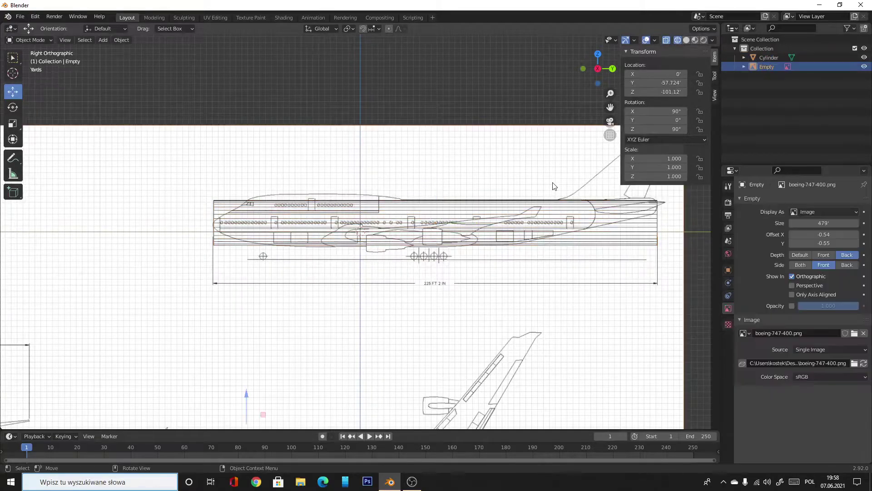
pyautogui.click(510, 213)
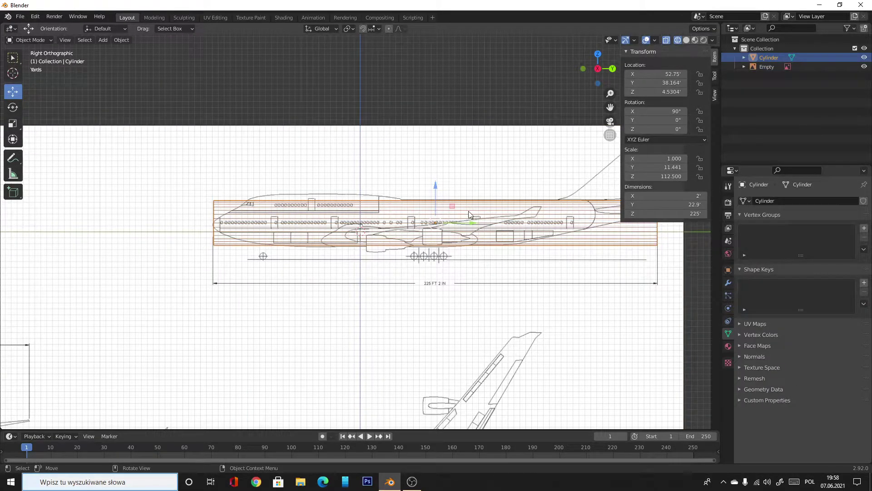
pyautogui.click(12, 57)
pyautogui.click(44, 76)
# - In Edit Mode, add an edge loop across the cylinder, slid to where the tail begins
pyautogui.click(425, 202)
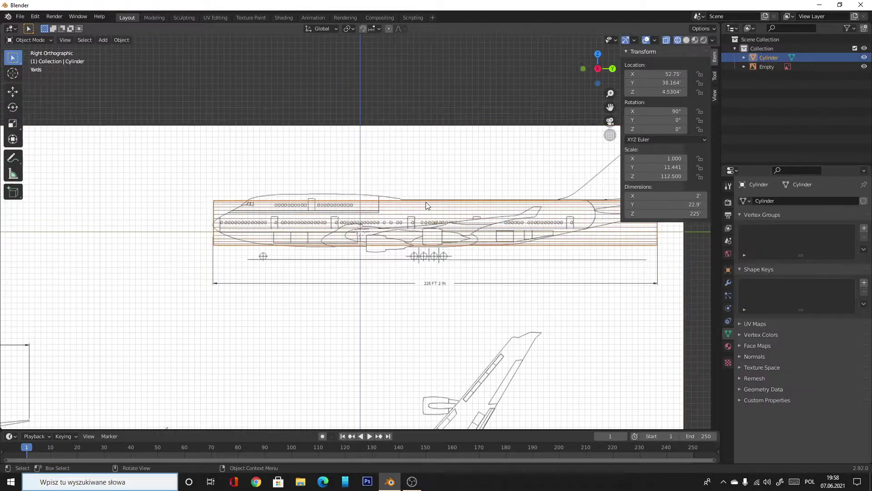
pyautogui.press('Tab')
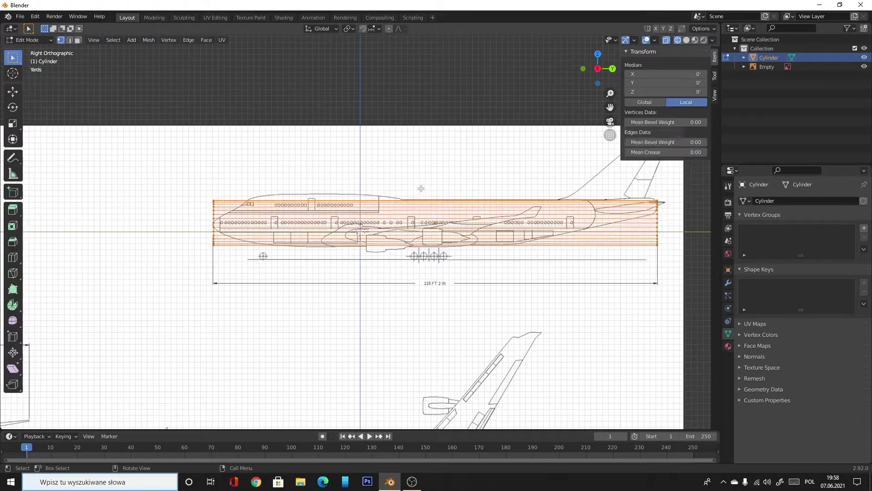
pyautogui.hotkey('ctrl', 'r')
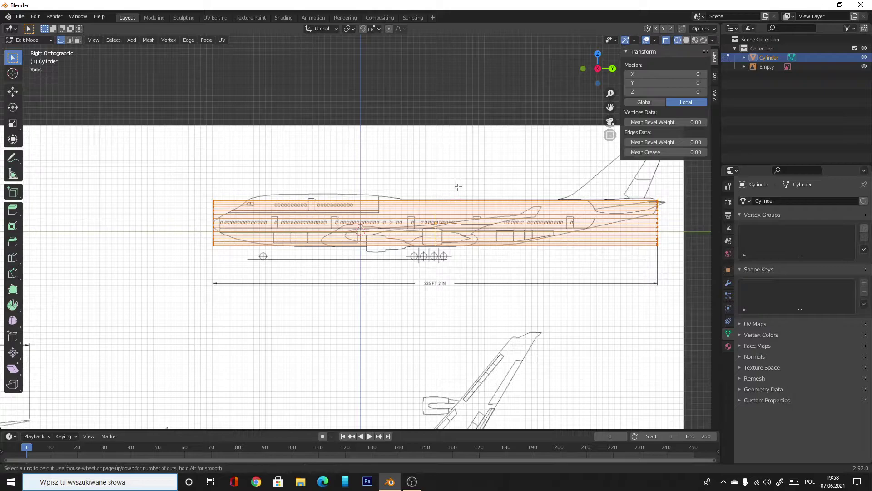
pyautogui.click(435, 217)
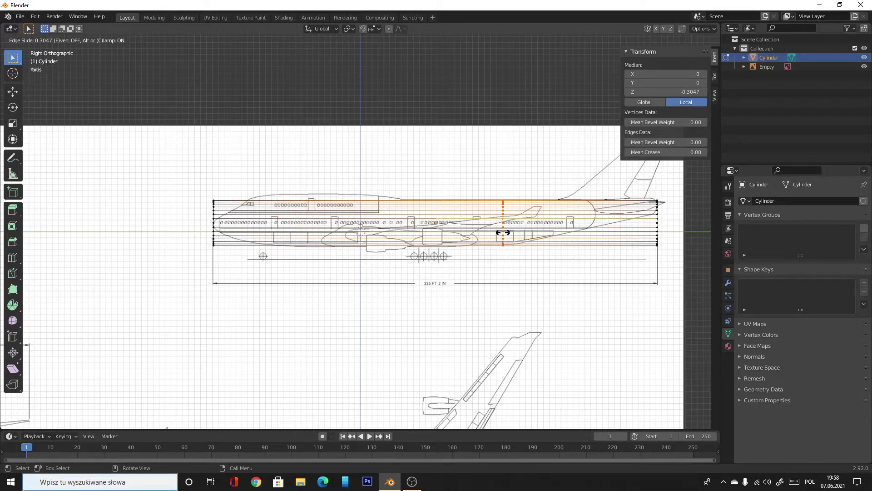
pyautogui.click(503, 232)
# - Select the tail-end ring, scale it down and raise it toward the tail
pyautogui.click(639, 295)
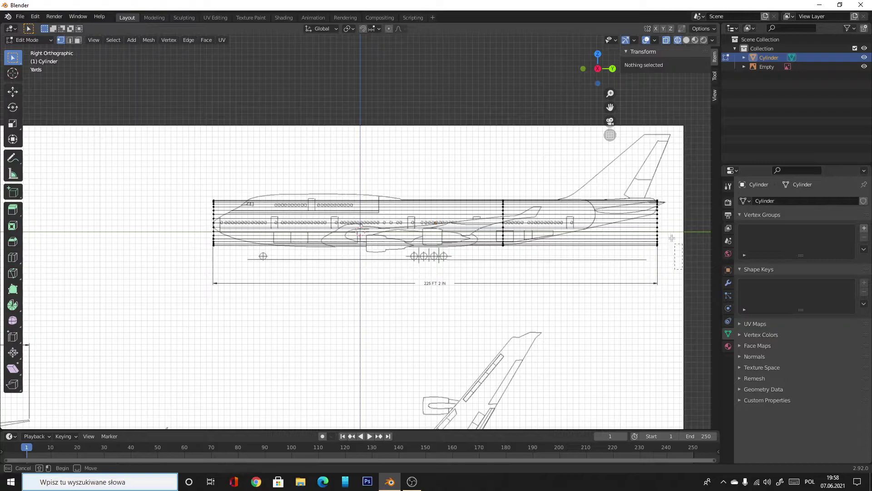
pyautogui.keyDown('alt'); pyautogui.click(663, 214); pyautogui.keyUp('alt')
pyautogui.press('s')
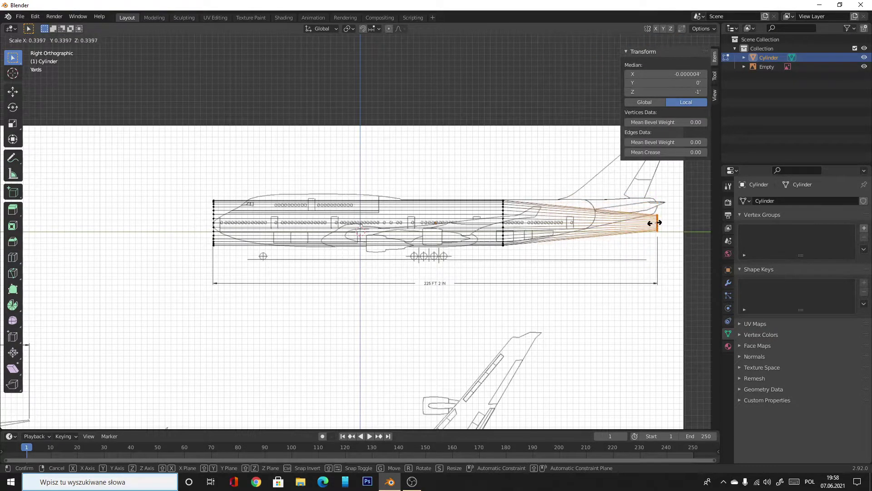
pyautogui.click(656, 223)
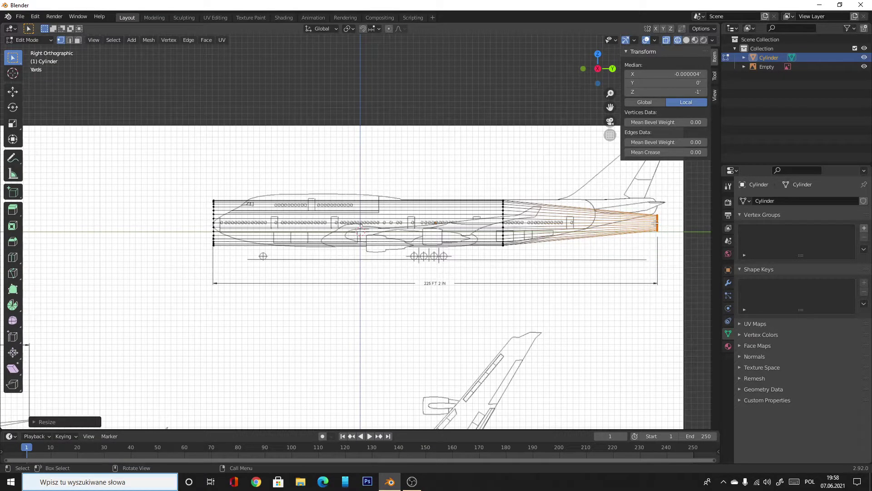
pyautogui.press('g')
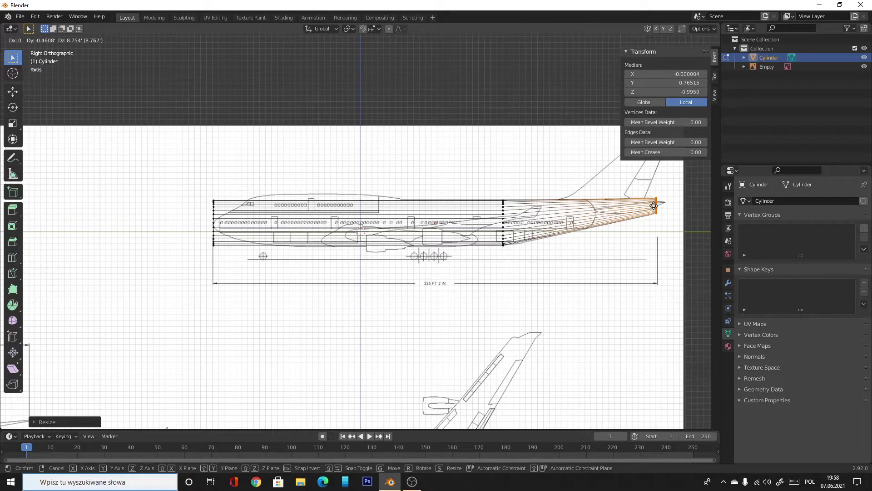
pyautogui.click(654, 205)
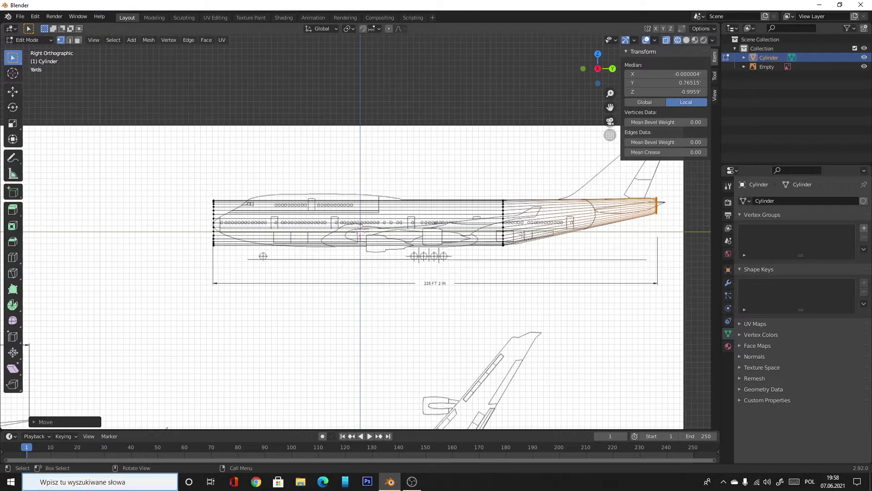
# - Undo the tail ring's raise, shrink and selection, back to the fully selected mesh
pyautogui.click(35, 16)
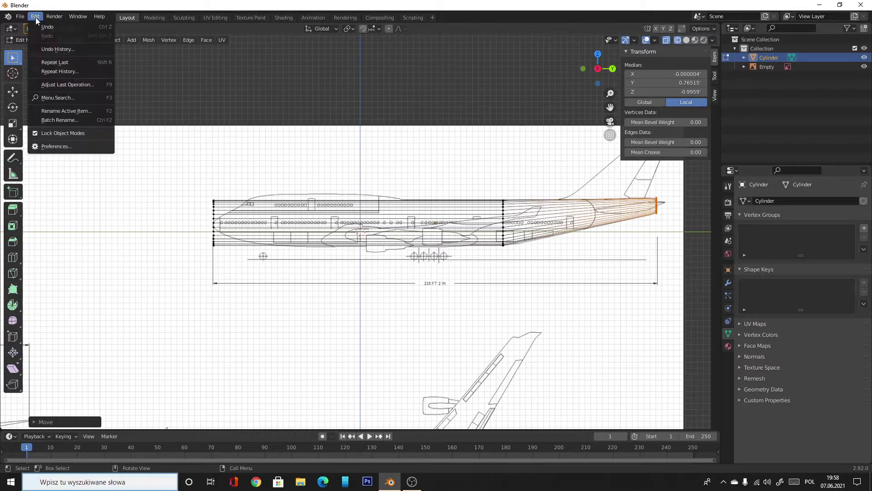
pyautogui.click(39, 18)
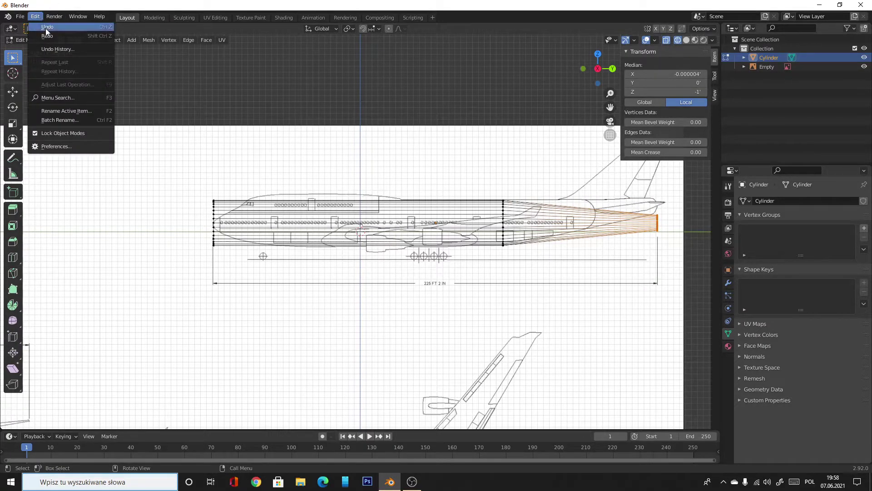
pyautogui.click(46, 28)
pyautogui.click(42, 23)
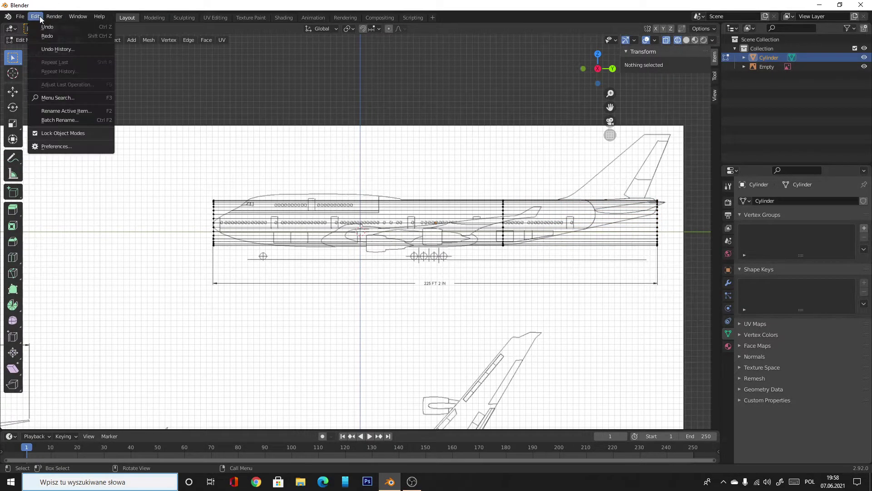
pyautogui.click(42, 23)
pyautogui.click(48, 27)
pyautogui.click(34, 19)
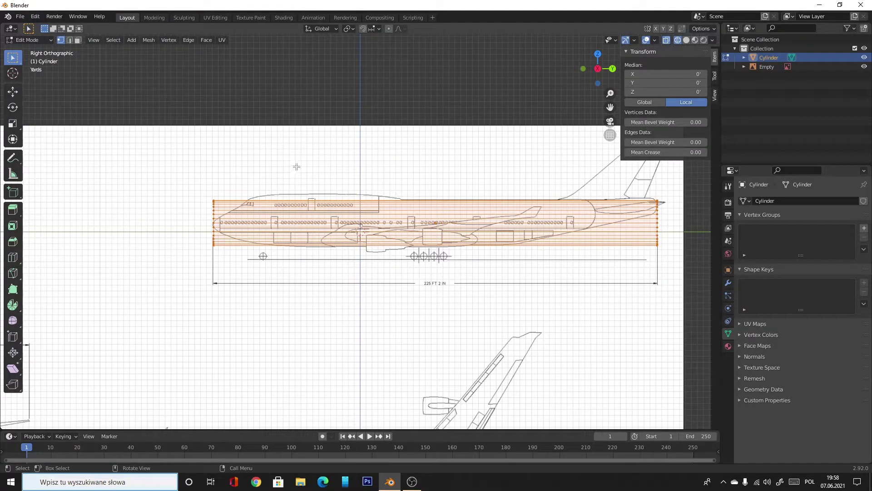
# - Add an edge loop slid rearward to where the tail starts narrowing, then deselect
pyautogui.hotkey('ctrl', 'r')
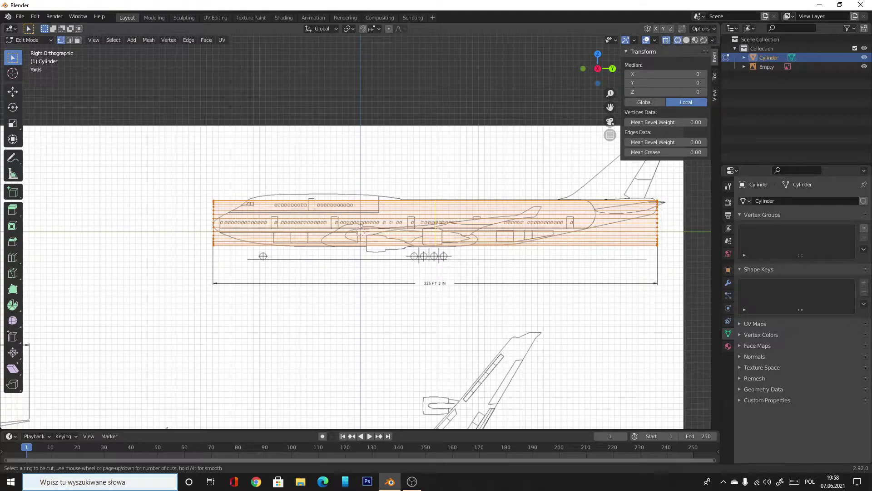
pyautogui.click(361, 231)
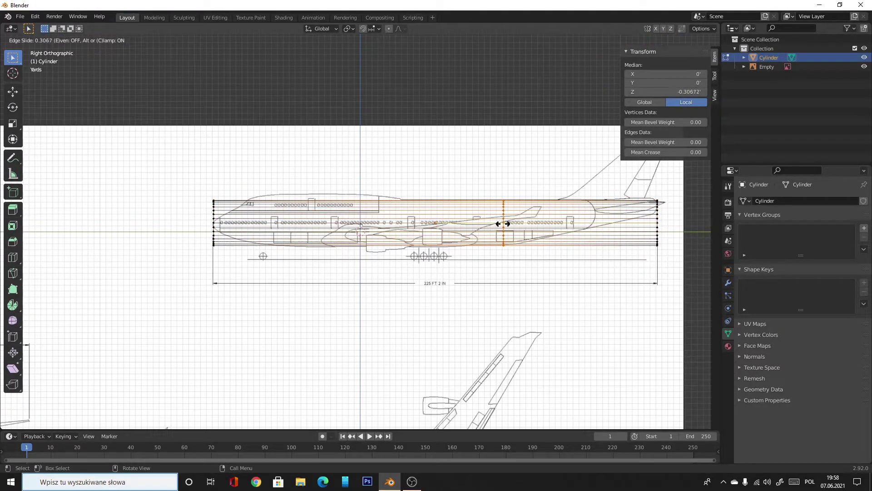
pyautogui.click(503, 186)
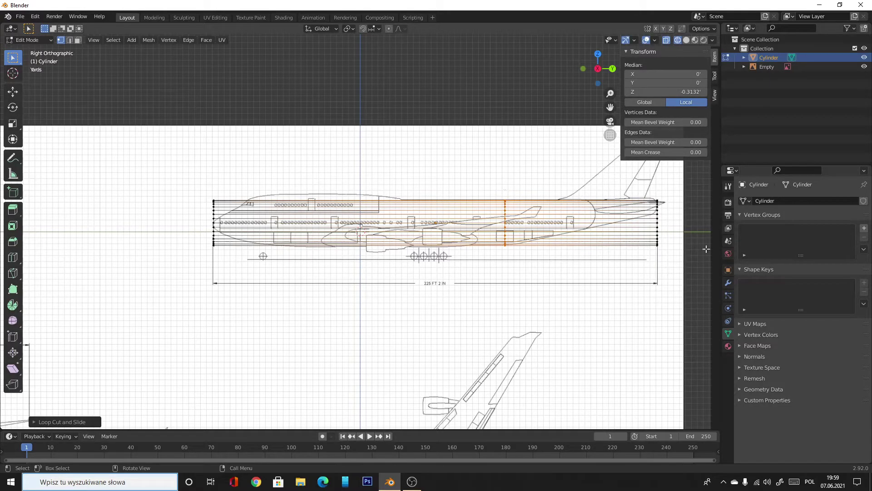
pyautogui.click(677, 263)
# - Box-select the end ring of vertices at the tail
pyautogui.click(671, 255)
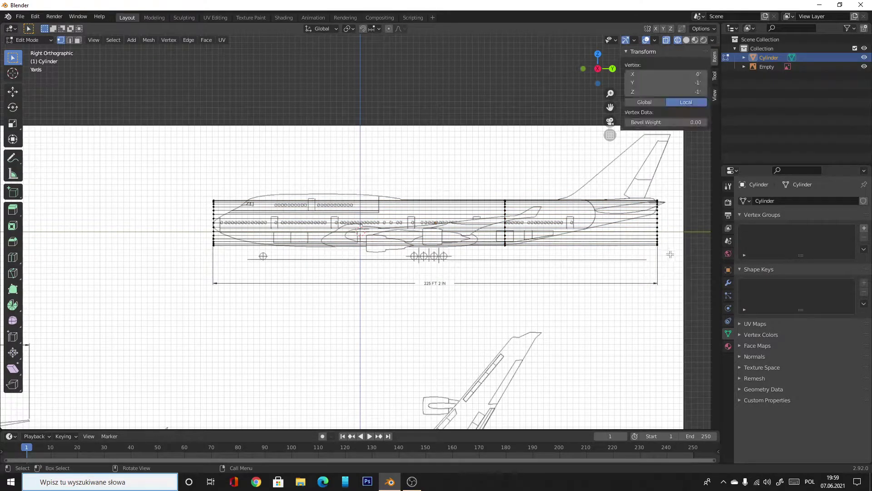
pyautogui.moveTo(672, 255); pyautogui.dragTo(643, 198)
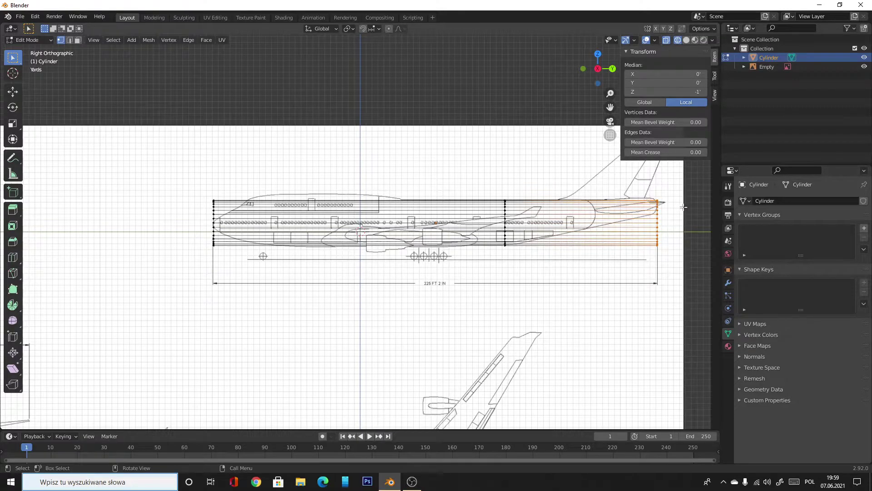
pyautogui.click(682, 250)
pyautogui.moveTo(683, 249); pyautogui.dragTo(648, 193)
pyautogui.click(672, 230)
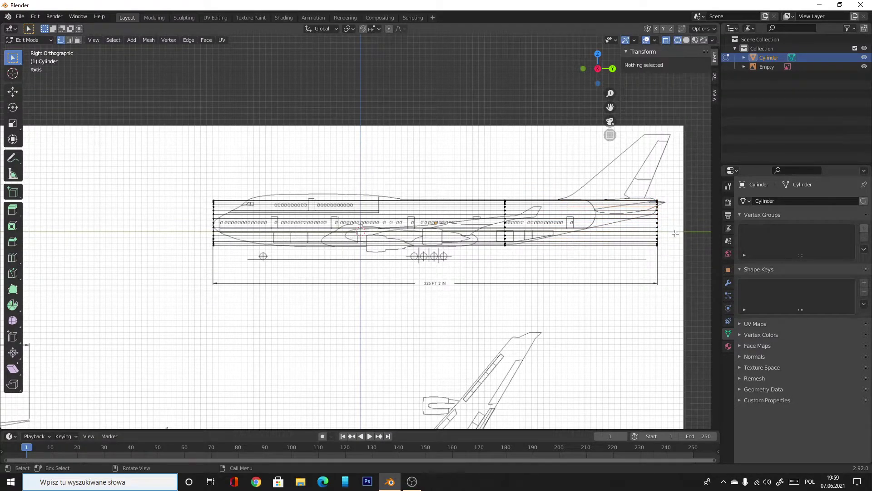
pyautogui.moveTo(673, 246)
pyautogui.mouseDown()
pyautogui.moveTo(636, 191)
pyautogui.moveTo(645, 194)
pyautogui.mouseUp()
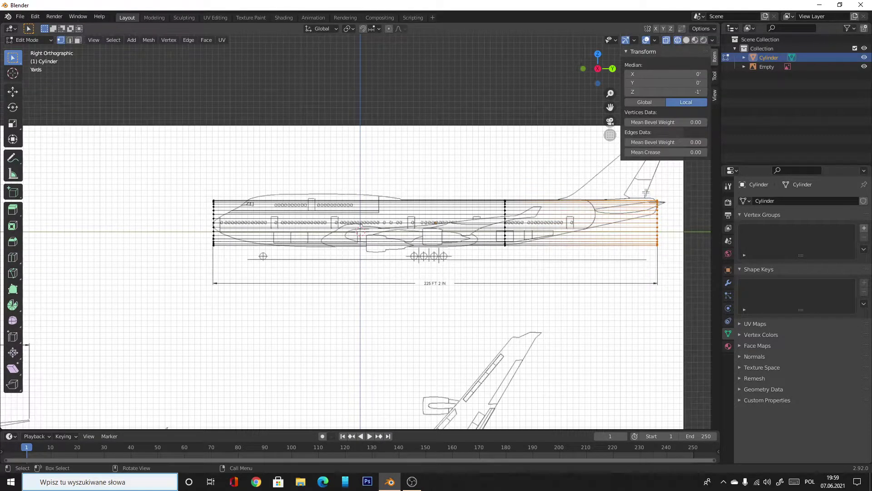
# - Shrink the tail-end ring and raise it toward the blueprint outline
pyautogui.press('s')
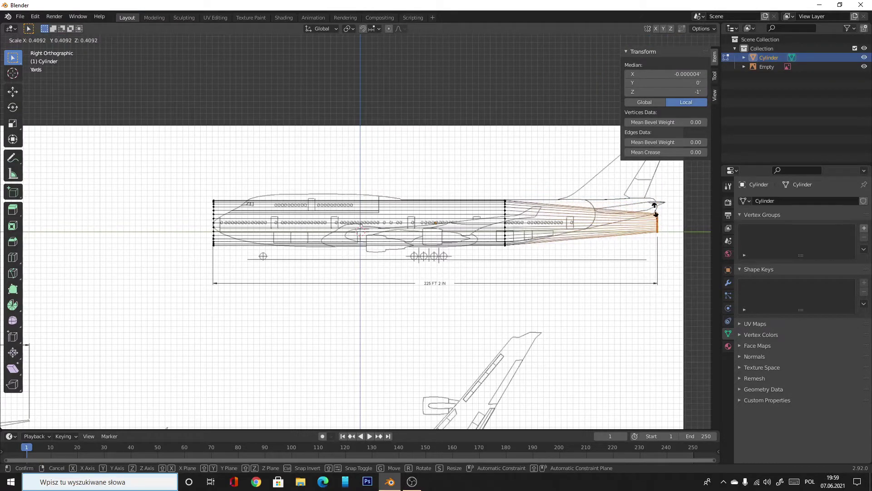
pyautogui.click(655, 212)
pyautogui.press('g')
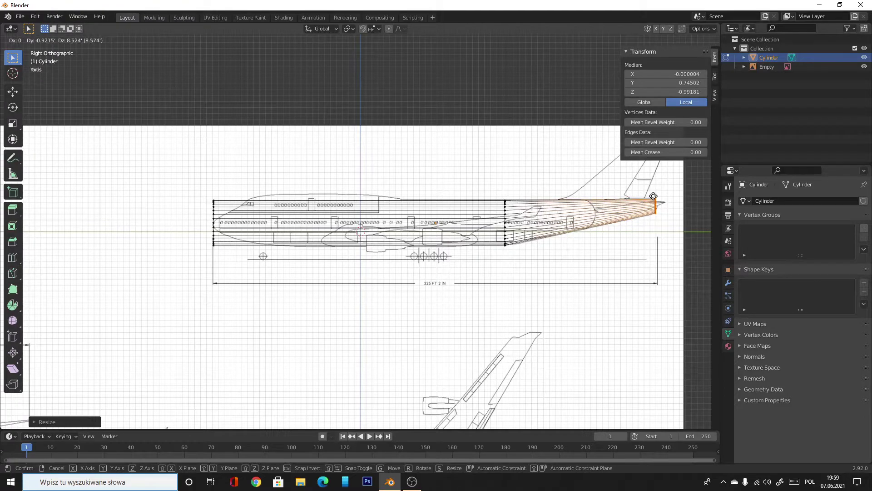
pyautogui.click(654, 196)
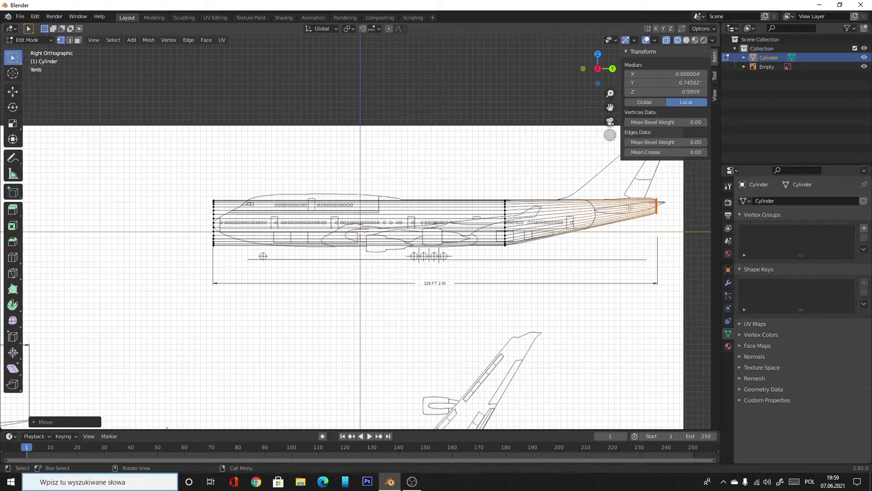
# - Resize the tail ring again, move it along Y, then deselect the vertices
pyautogui.press('s')
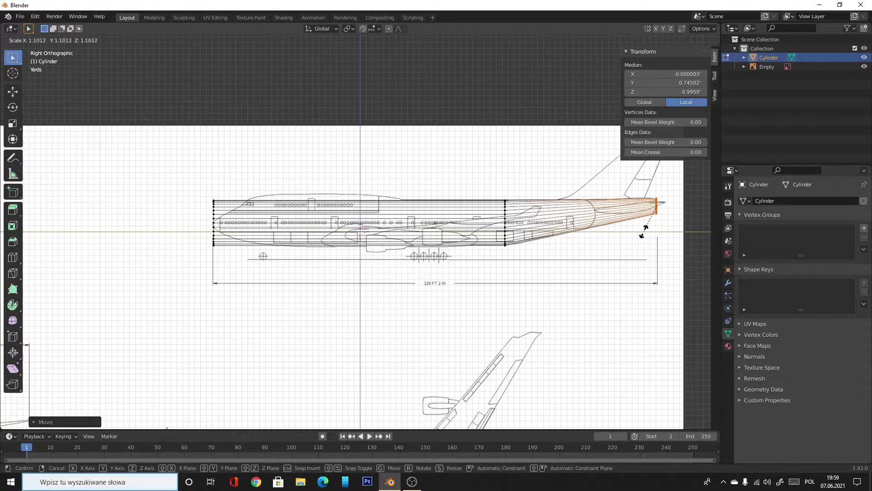
pyautogui.click(644, 230)
pyautogui.press('g')
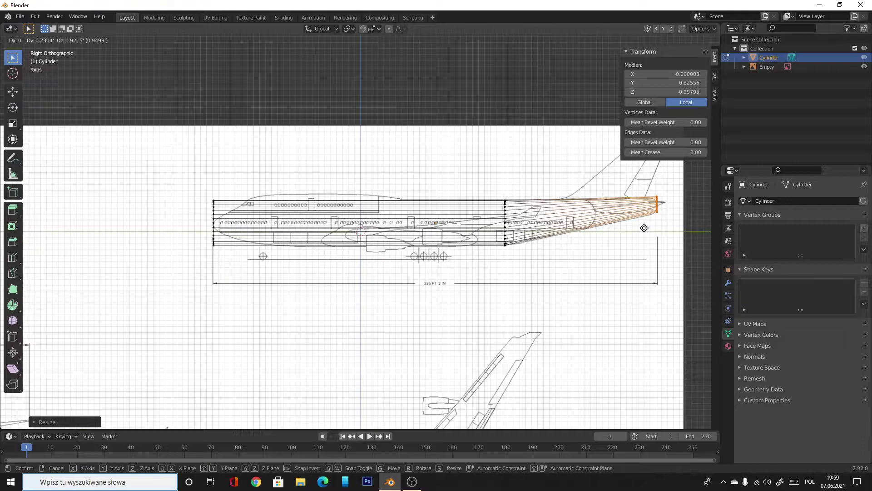
pyautogui.press('y')
pyautogui.click(645, 230)
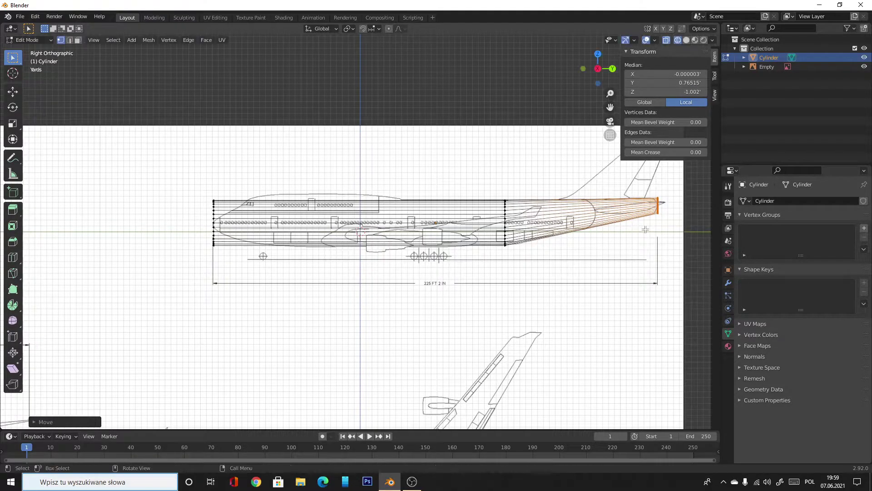
pyautogui.click(641, 236)
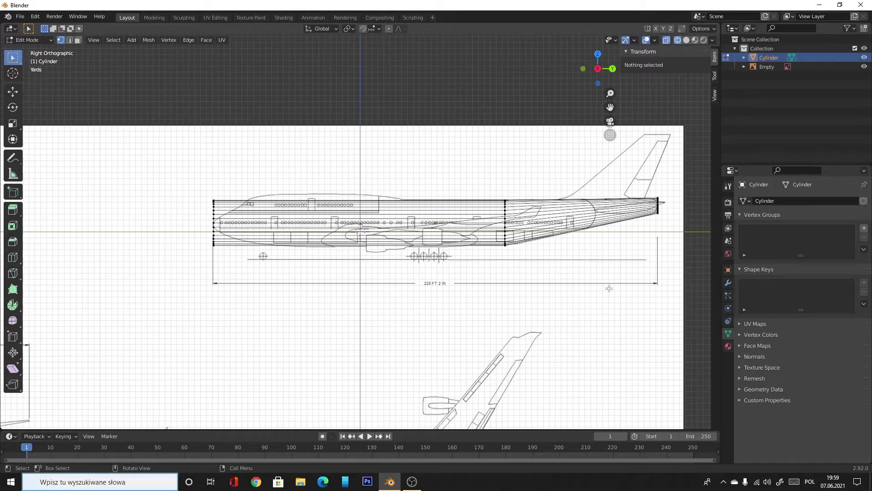
# - Undo the tail ring's moves, resize and shrink
pyautogui.click(35, 16)
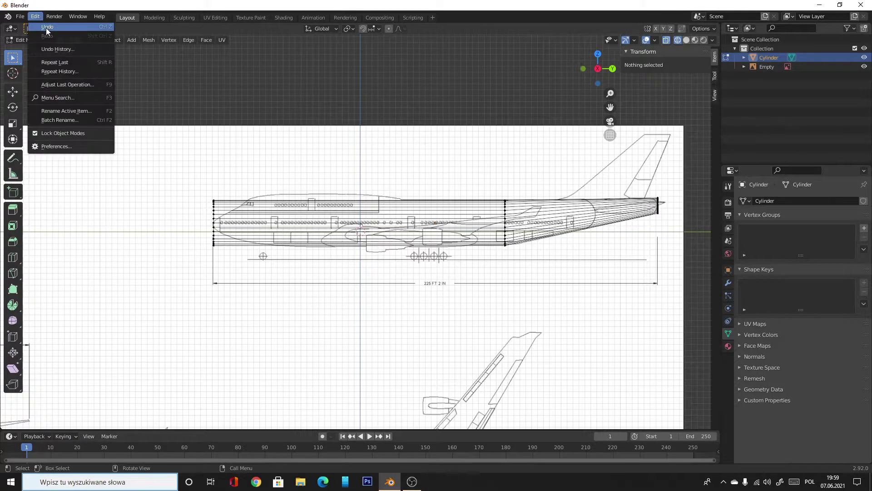
pyautogui.click(35, 16)
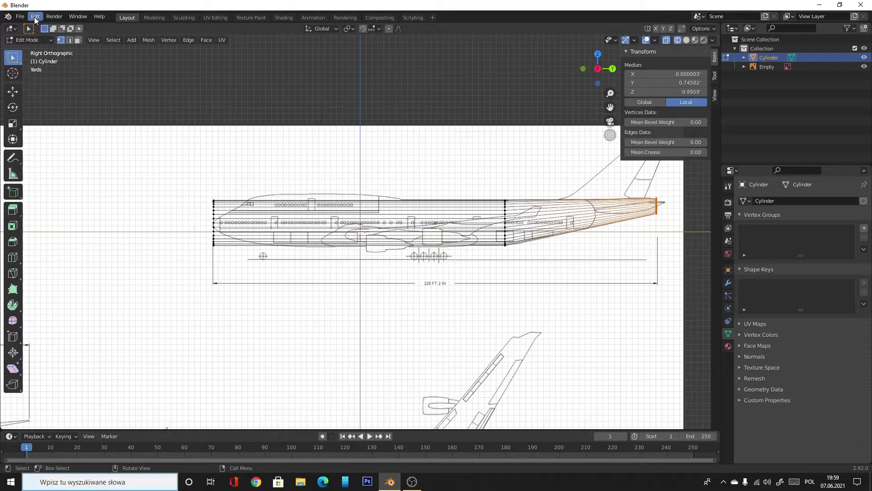
pyautogui.click(35, 17)
pyautogui.click(54, 28)
pyautogui.click(35, 16)
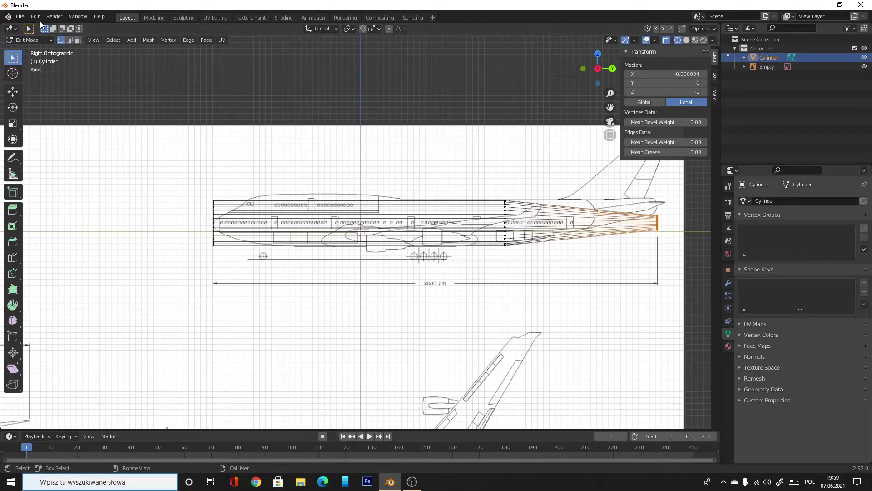
pyautogui.click(35, 16)
pyautogui.click(35, 16)
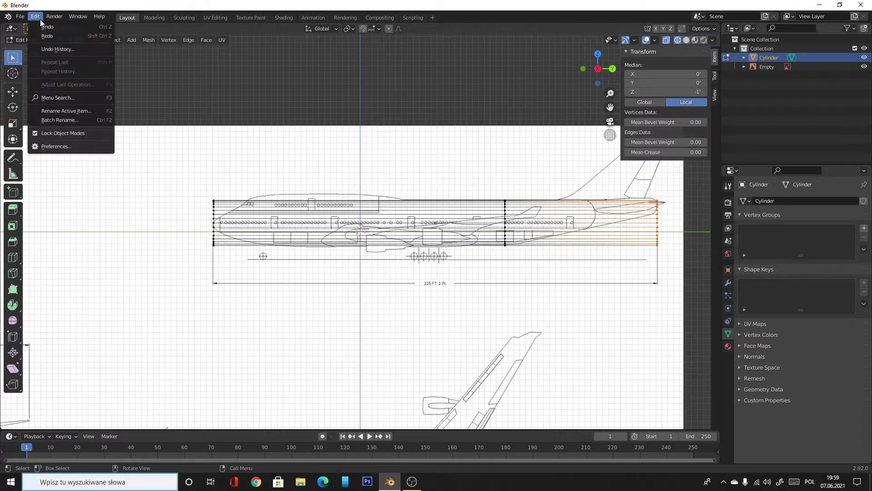
pyautogui.click(47, 27)
pyautogui.click(35, 17)
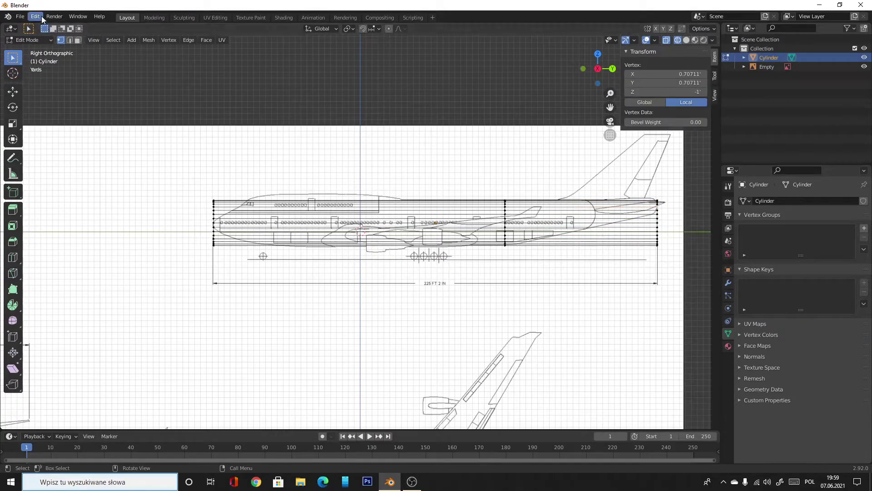
# - Undo the tail selections and the added loop cut, restoring the plain selected cylinder
pyautogui.click(35, 16)
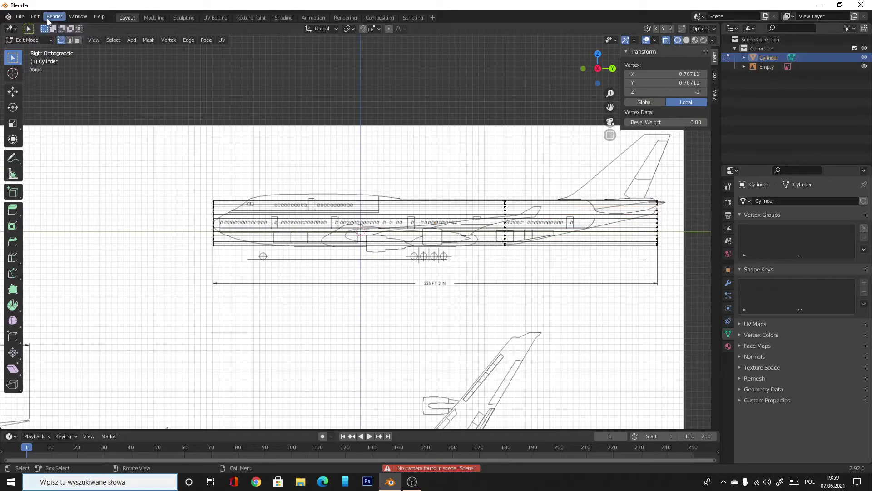
pyautogui.click(37, 18)
pyautogui.click(35, 17)
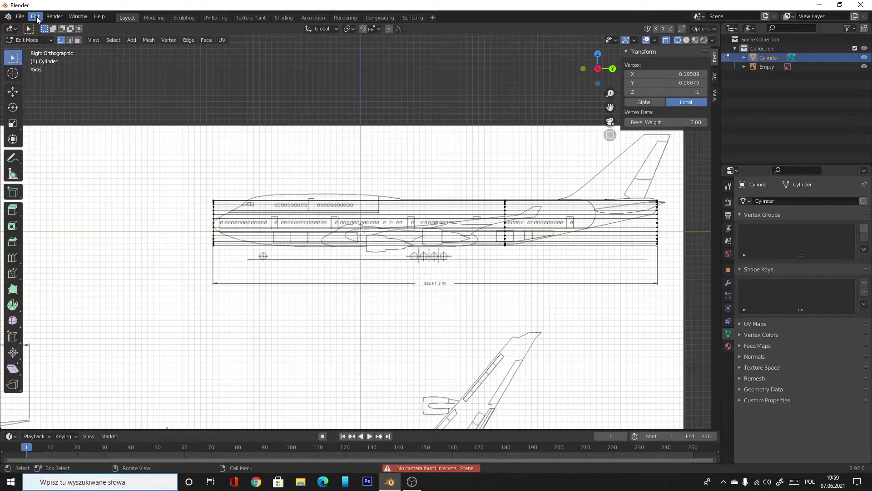
pyautogui.click(35, 16)
pyautogui.click(46, 27)
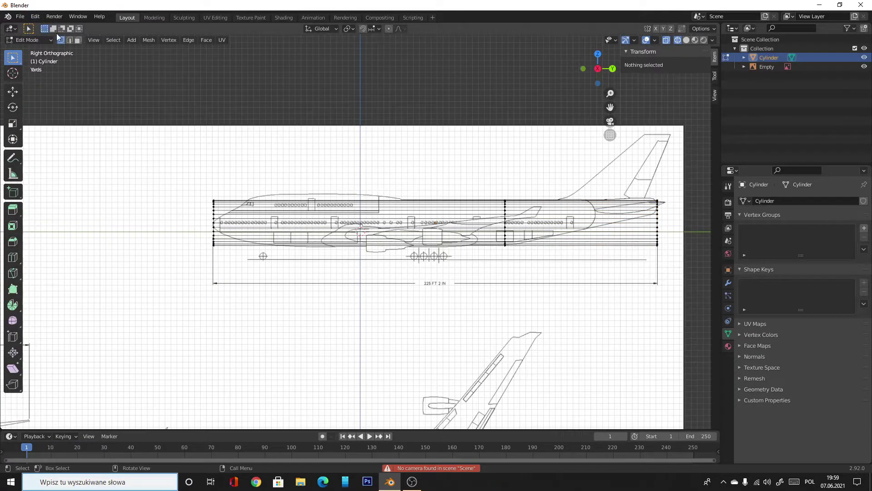
pyautogui.click(35, 16)
pyautogui.click(35, 16)
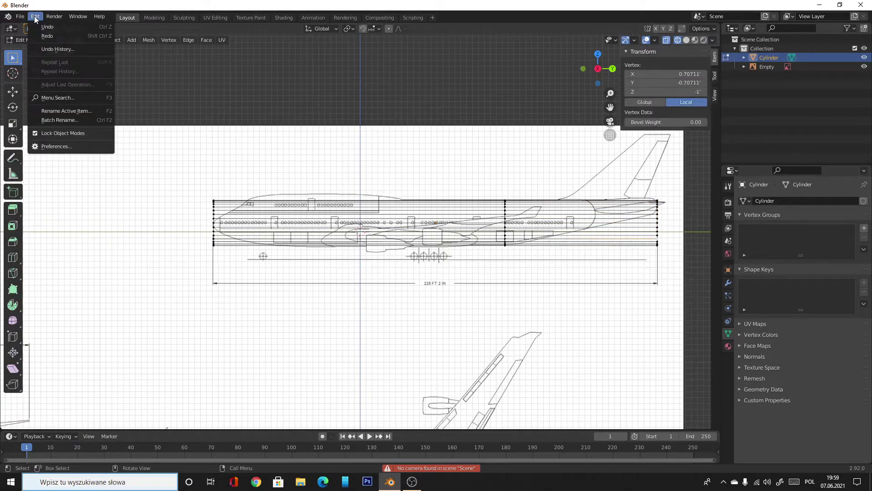
pyautogui.click(42, 27)
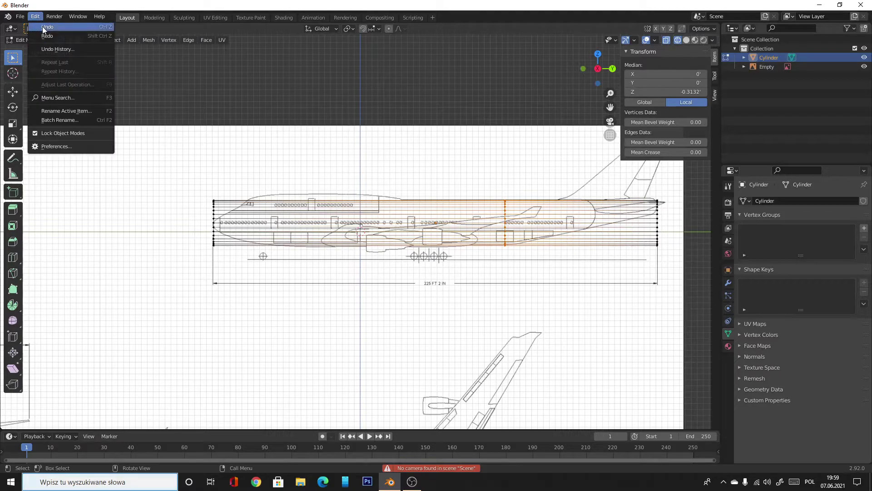
pyautogui.click(42, 26)
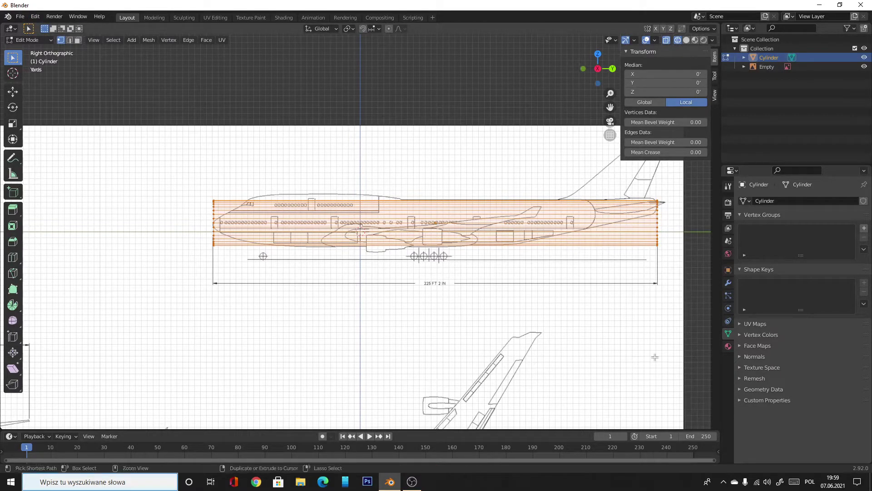
# - Add an edge loop slid to where the tail starts narrowing
pyautogui.hotkey('ctrl', 'r')
pyautogui.click(437, 225)
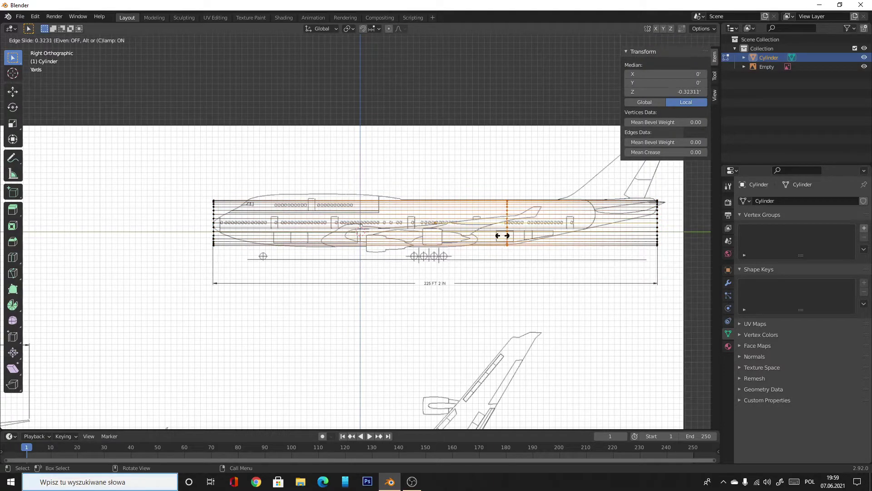
pyautogui.click(502, 235)
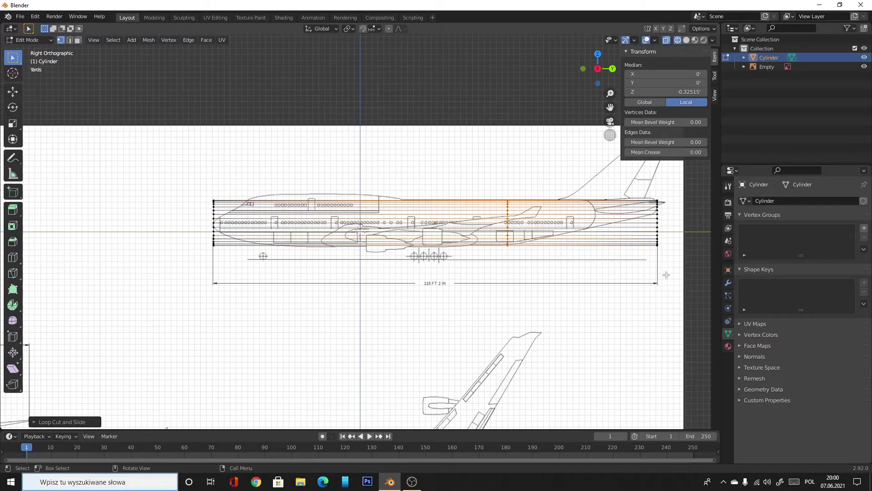
# - Box-select the tail-end loop, shrink it and raise it to the blueprint's tail tip, then deselect
pyautogui.moveTo(667, 273); pyautogui.dragTo(649, 168)
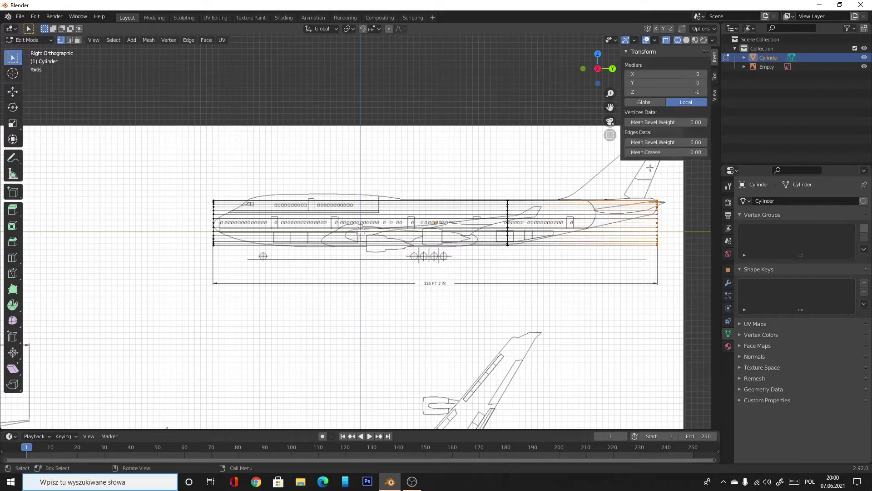
pyautogui.press('s')
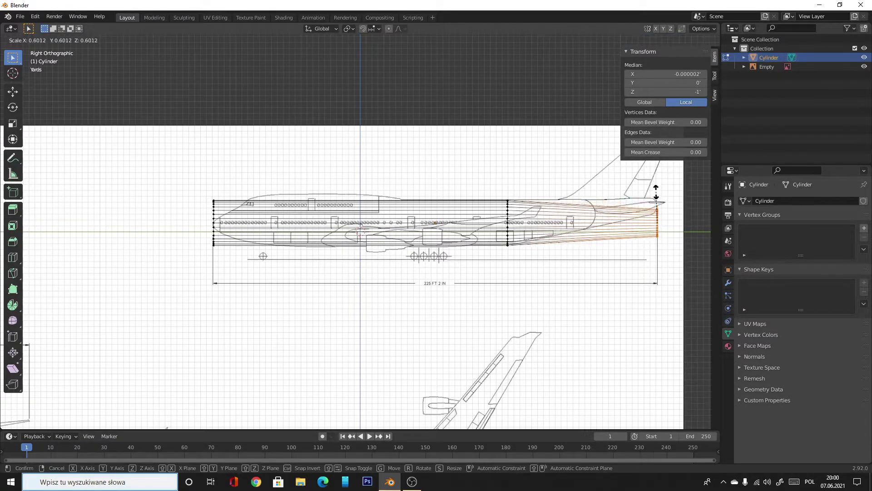
pyautogui.click(656, 205)
pyautogui.press('g')
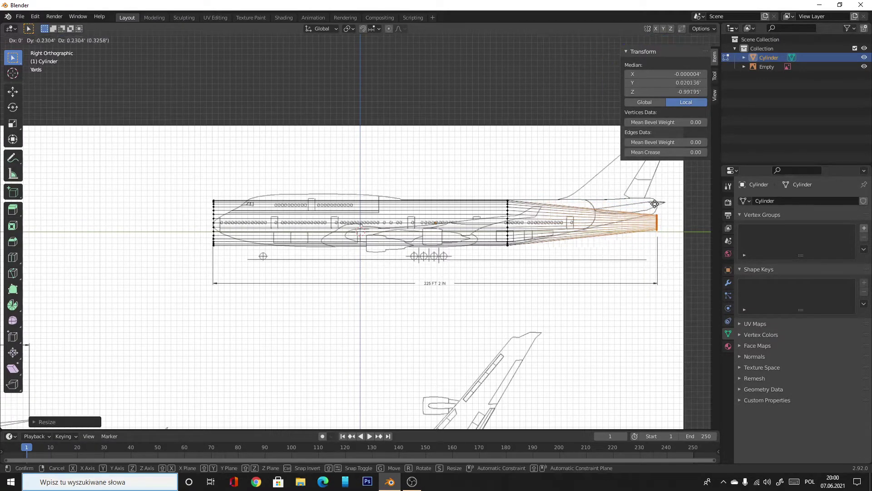
pyautogui.click(655, 188)
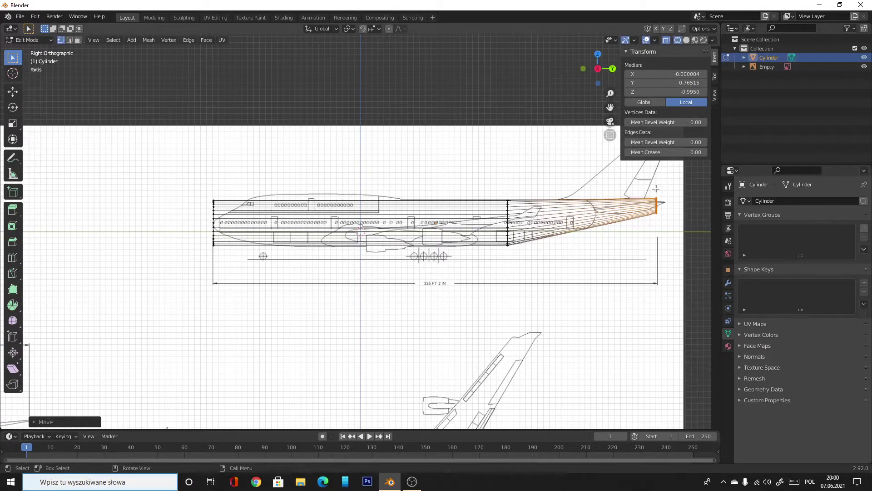
pyautogui.click(648, 246)
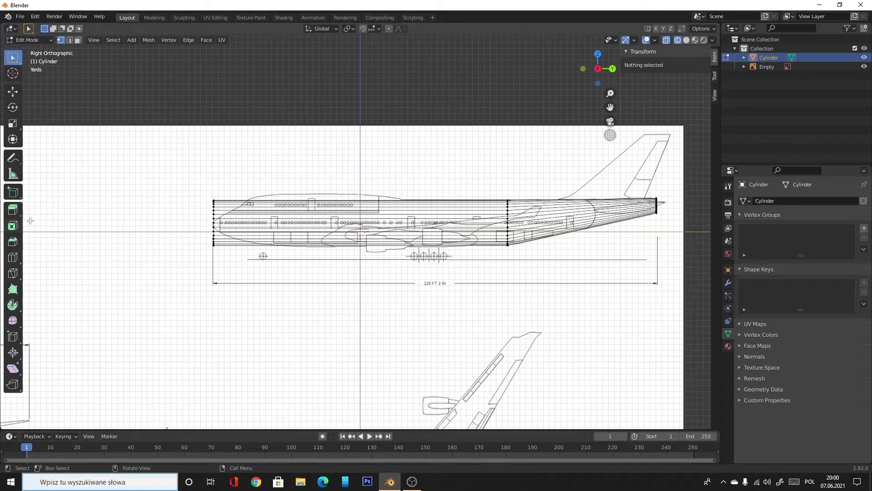
# - Add an edge loop just behind the nose and scale it slightly larger
pyautogui.scroll(3, 121, 247)
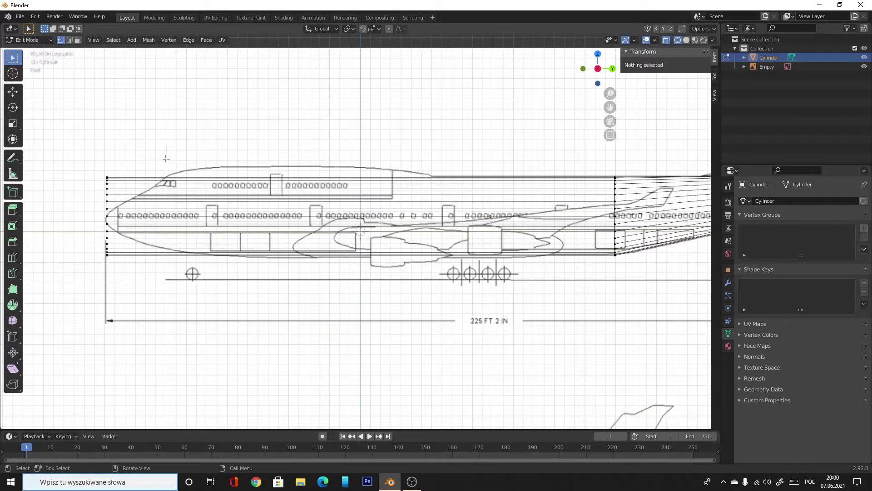
pyautogui.hotkey('ctrl', 'r')
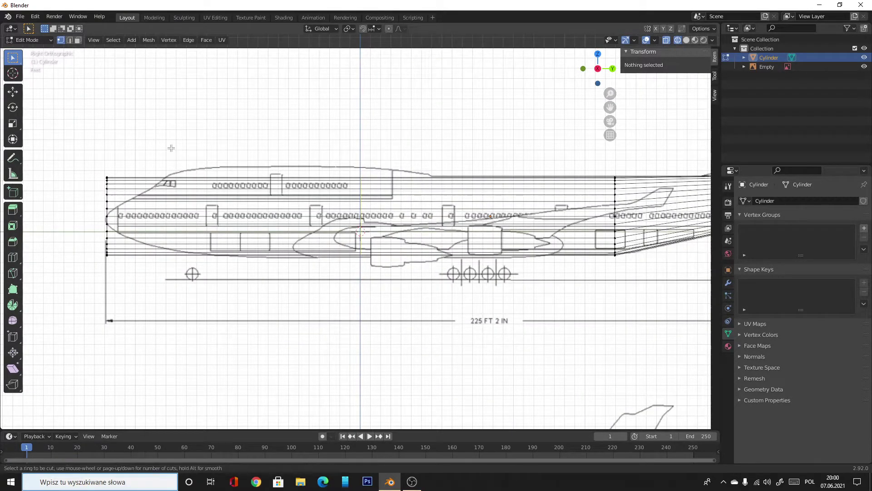
pyautogui.click(361, 221)
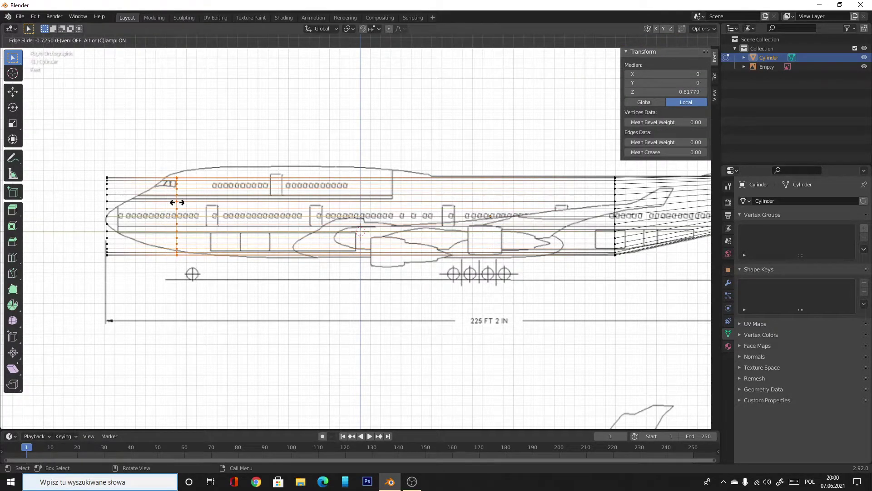
pyautogui.click(176, 202)
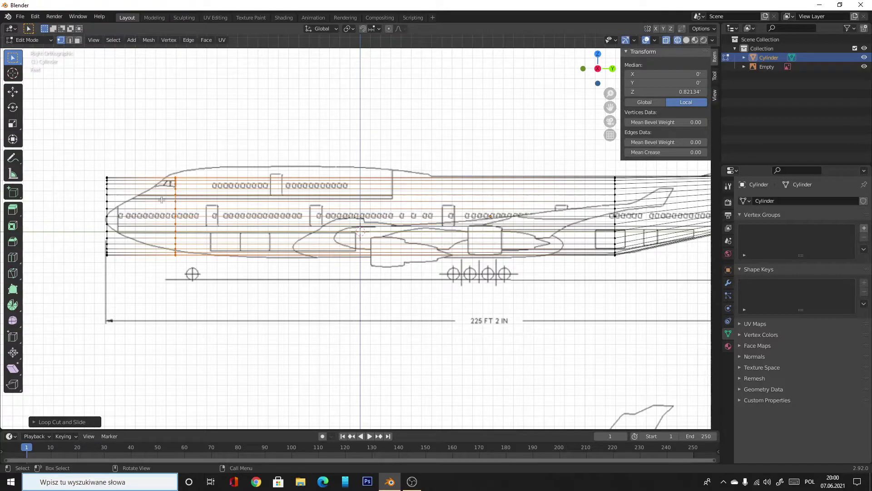
pyautogui.press('s')
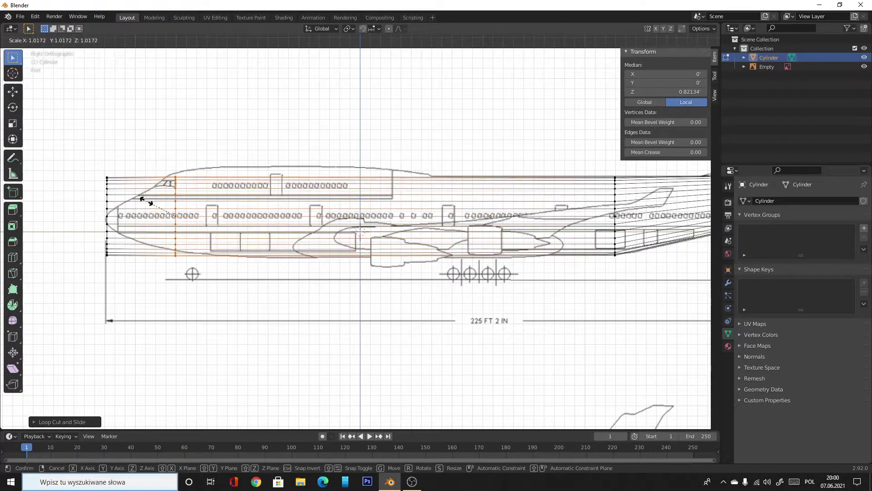
pyautogui.click(145, 202)
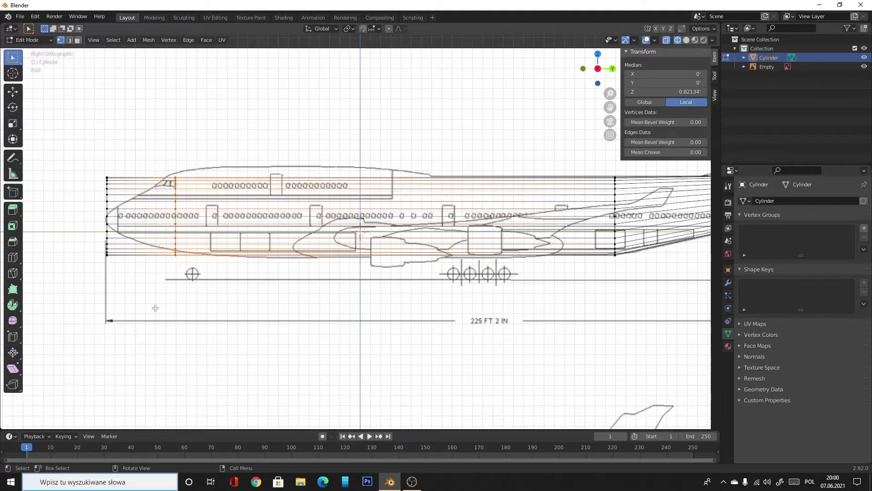
# - Box-select the front-end vertices, shrink them to a point and move it to the blueprint's nose
pyautogui.hotkey('alt', 'a')
pyautogui.press('b')
pyautogui.moveTo(136, 302); pyautogui.dragTo(88, 115)
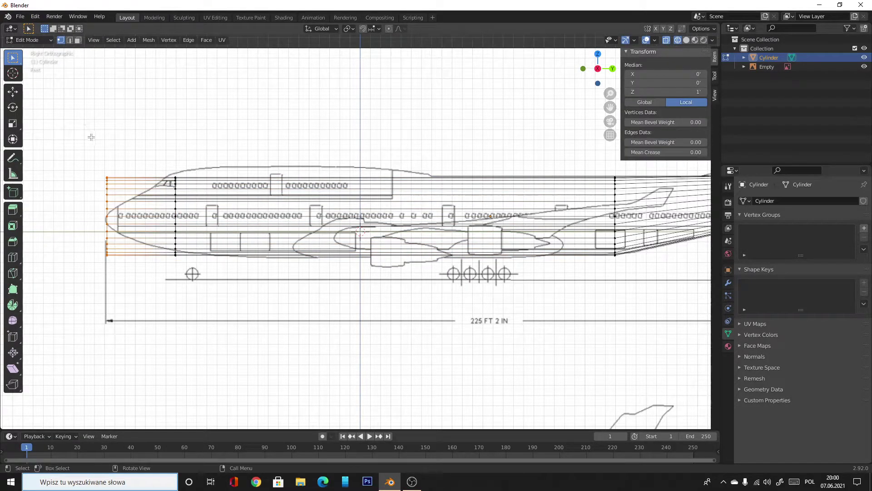
pyautogui.press('s')
pyautogui.click(93, 212)
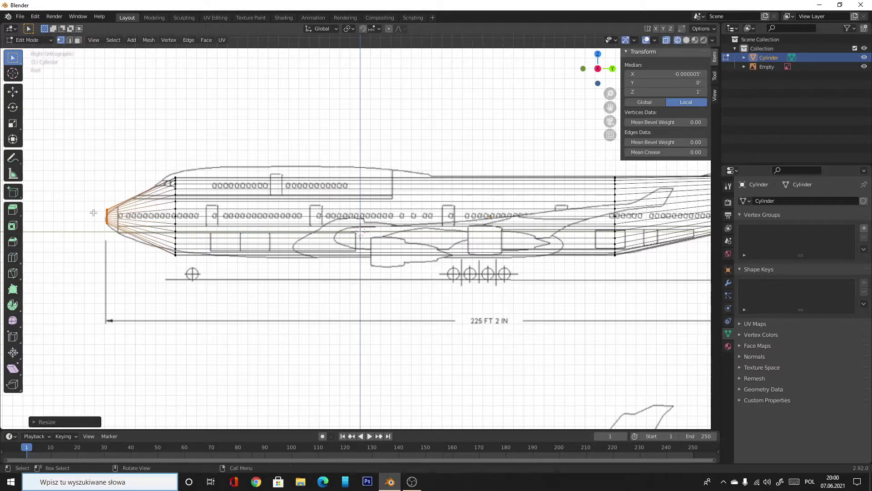
pyautogui.press('g')
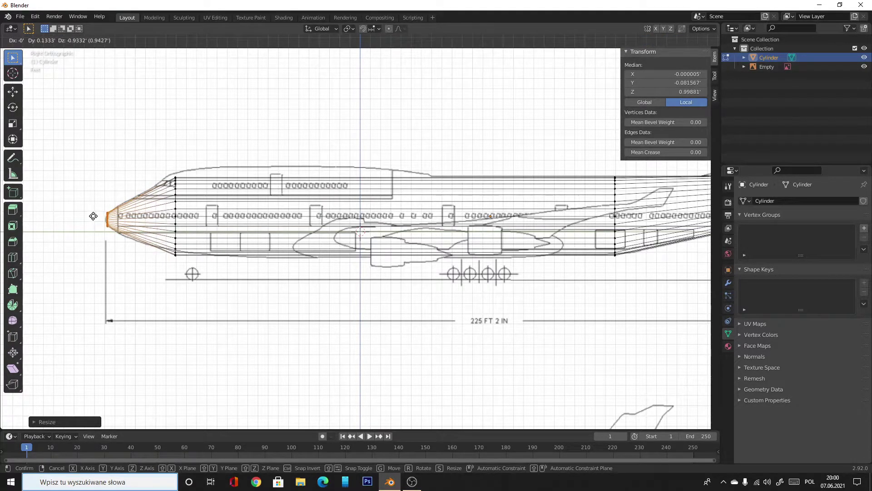
pyautogui.click(93, 216)
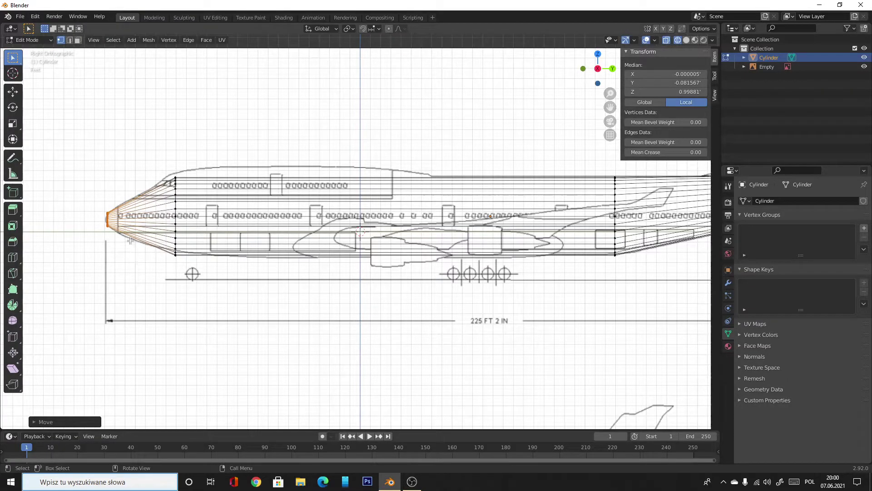
# - Rescale and reposition the nose vertices, then deselect
pyautogui.press('s')
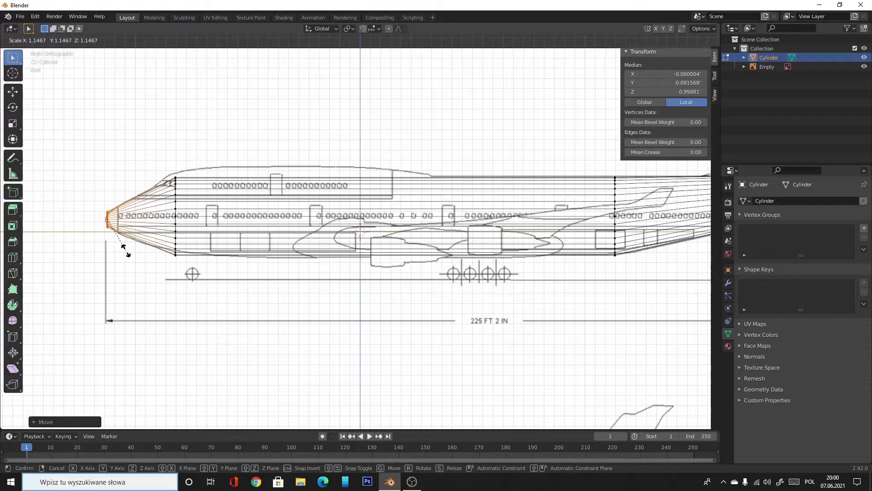
pyautogui.click(126, 250)
pyautogui.press('g')
pyautogui.click(125, 256)
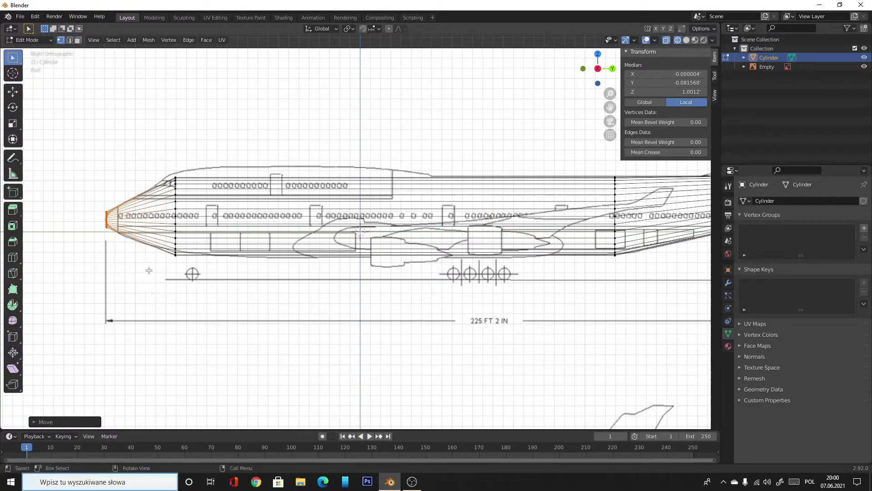
pyautogui.click(134, 271)
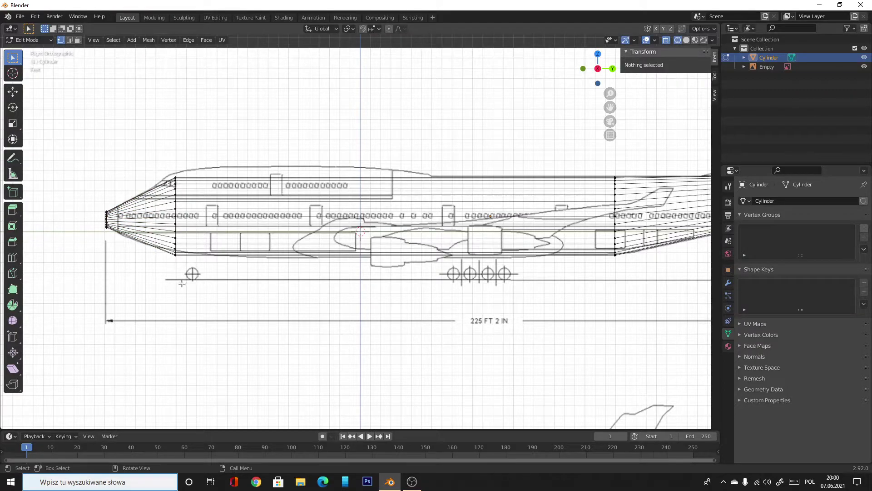
# - Box-select the vertex loop behind the nose tip and raise it to the blueprint's upper outline, then deselect
pyautogui.moveTo(178, 280); pyautogui.dragTo(163, 224)
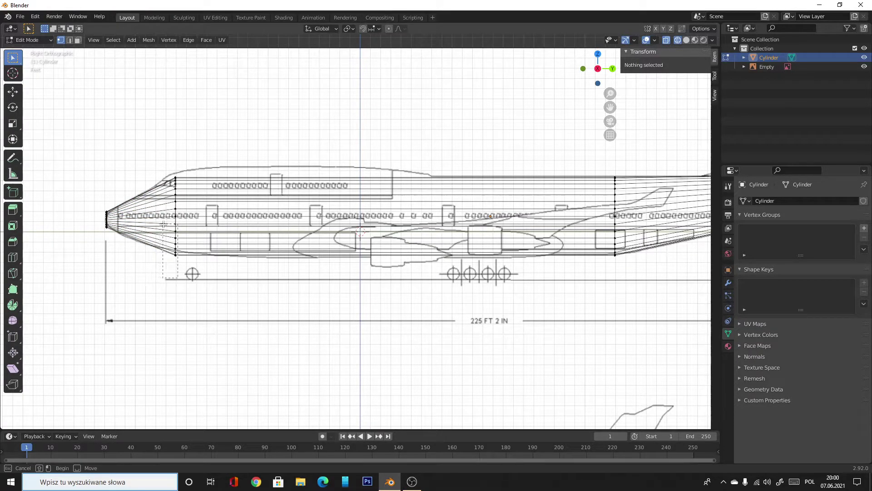
pyautogui.click(175, 289)
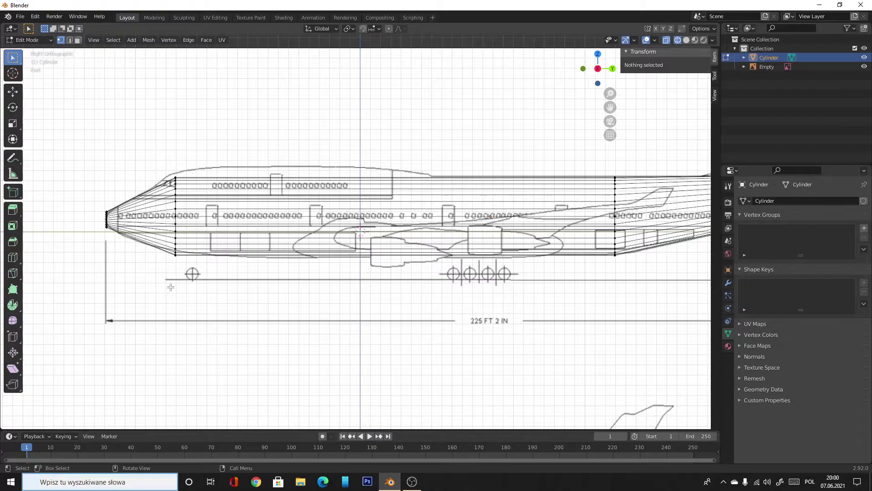
pyautogui.moveTo(77, 264); pyautogui.dragTo(134, 178)
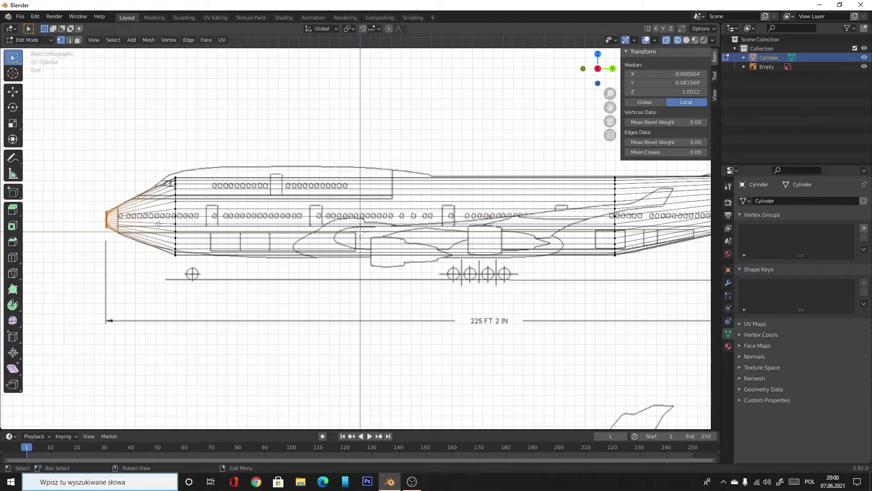
pyautogui.moveTo(187, 308); pyautogui.dragTo(154, 160)
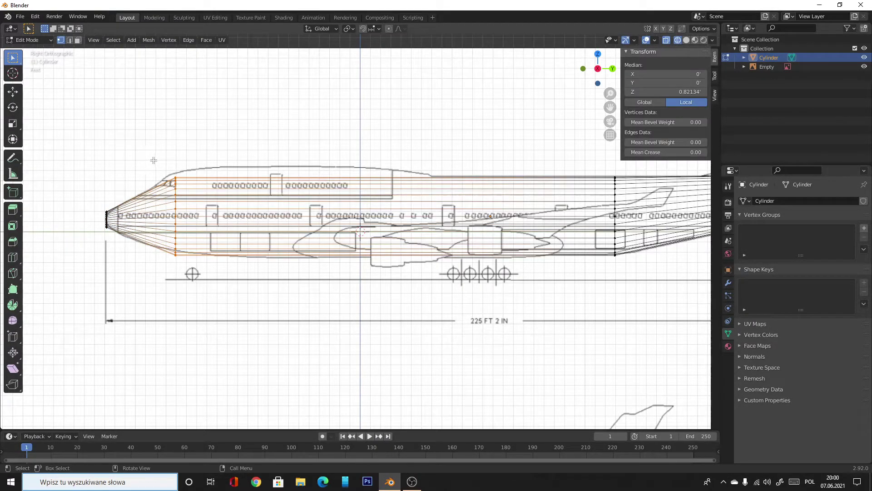
pyautogui.press('g')
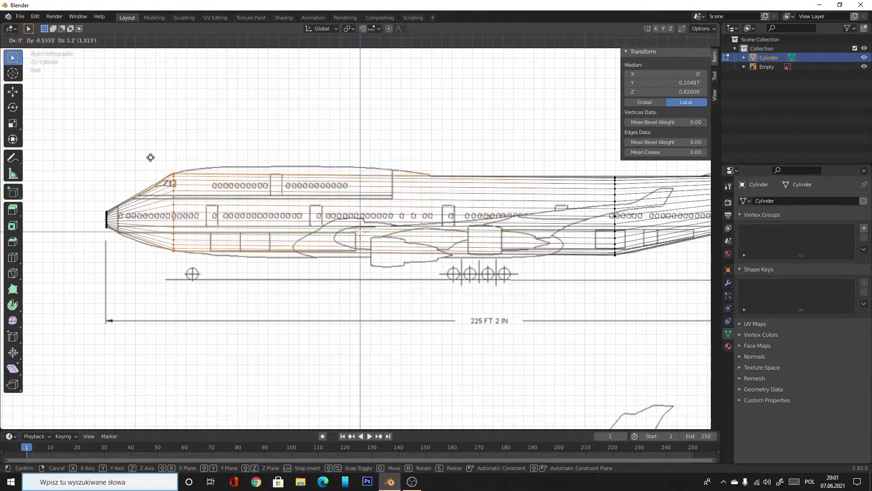
pyautogui.click(150, 157)
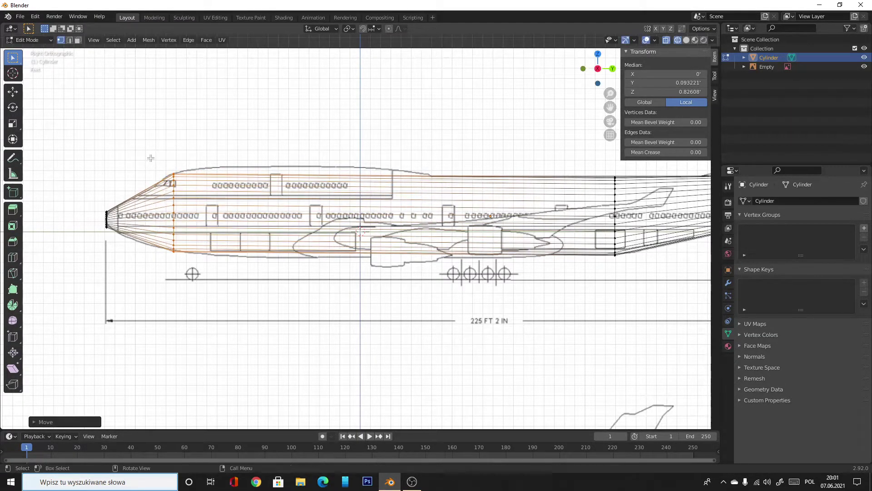
pyautogui.click(356, 309)
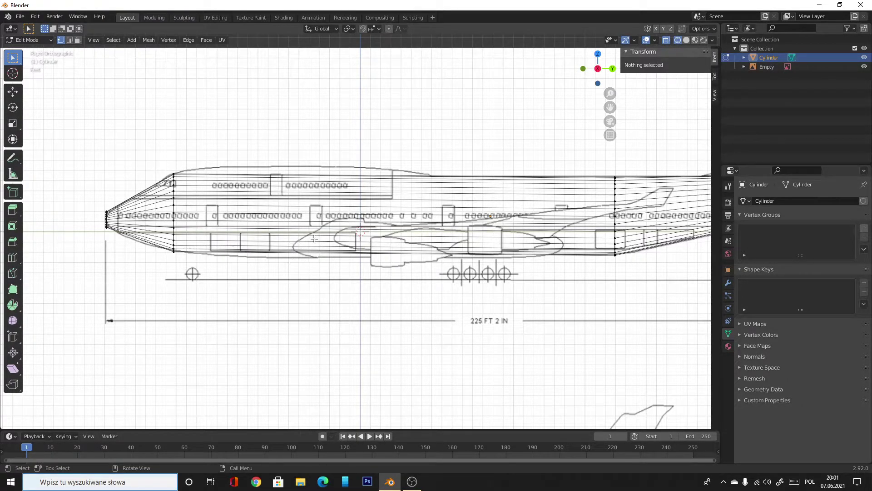
# - Cut a new edge loop across the mid fuselage, then resize and move it
pyautogui.hotkey('ctrl', 'r')
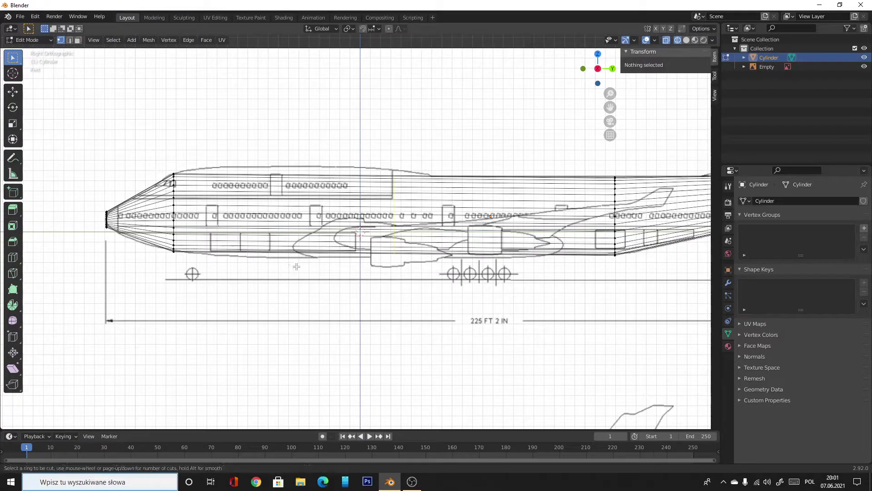
pyautogui.click(393, 197)
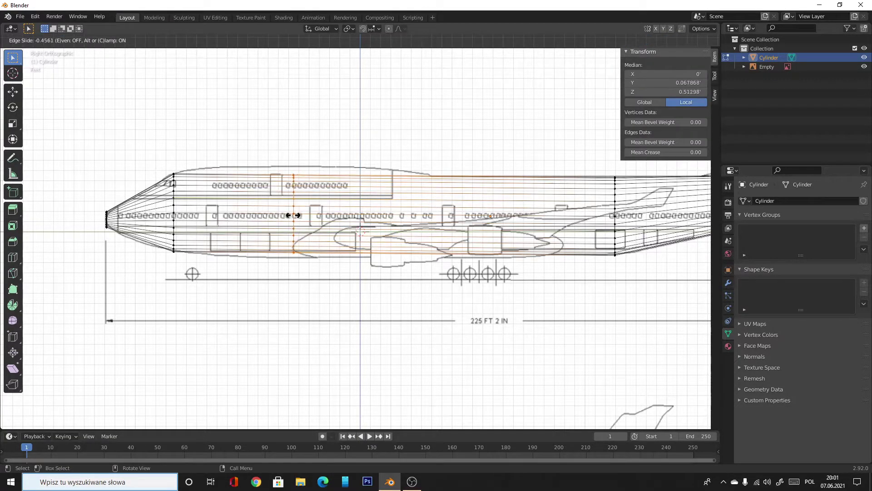
pyautogui.click(293, 216)
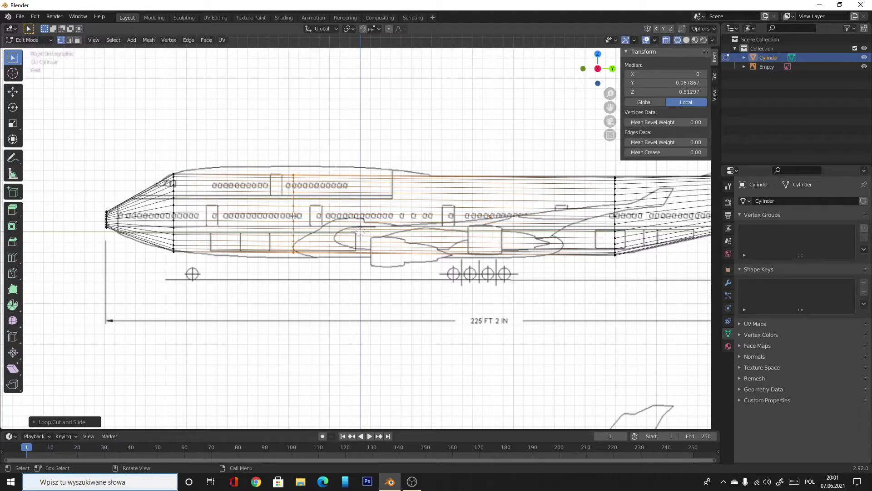
pyautogui.press('s')
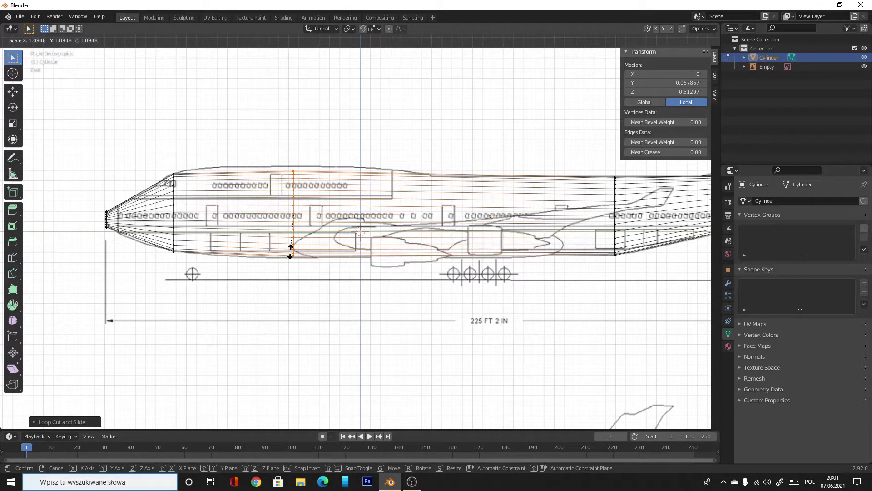
pyautogui.click(291, 250)
pyautogui.press('g')
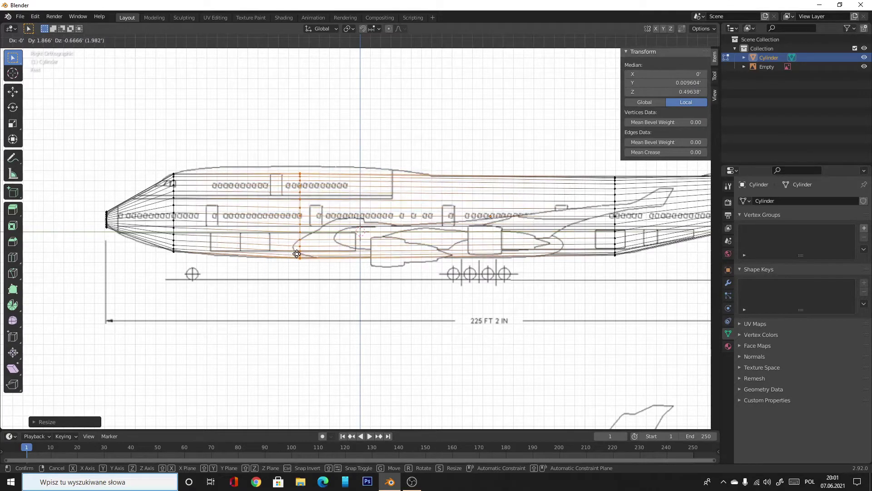
pyautogui.click(297, 254)
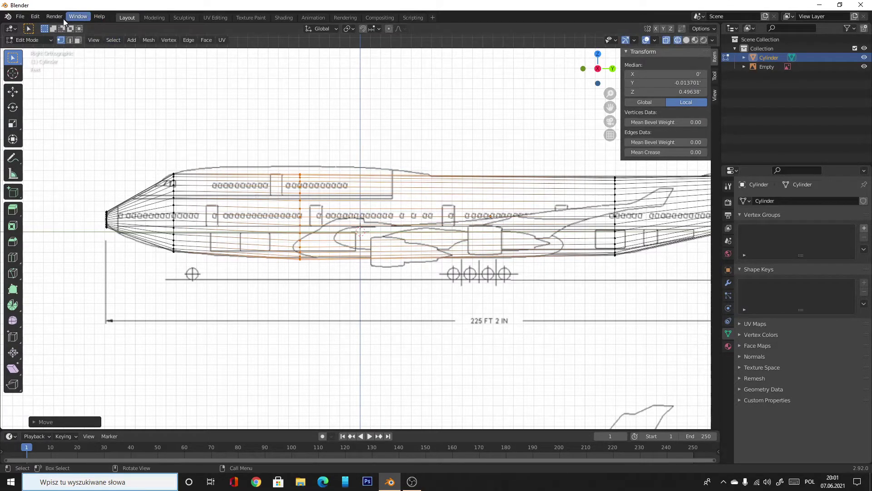
# - Undo the mid-fuselage loop's edits and start another loop cut across the fuselage
pyautogui.click(29, 18)
pyautogui.click(46, 28)
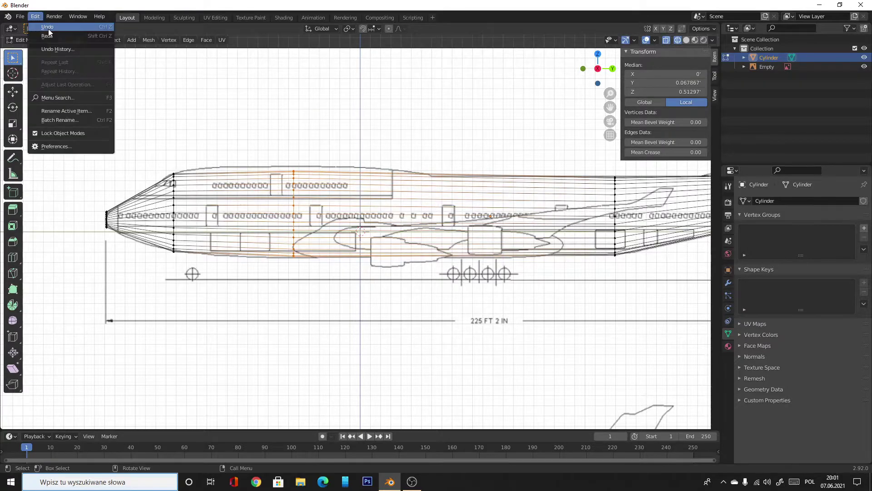
pyautogui.click(45, 27)
pyautogui.click(37, 16)
pyautogui.click(37, 17)
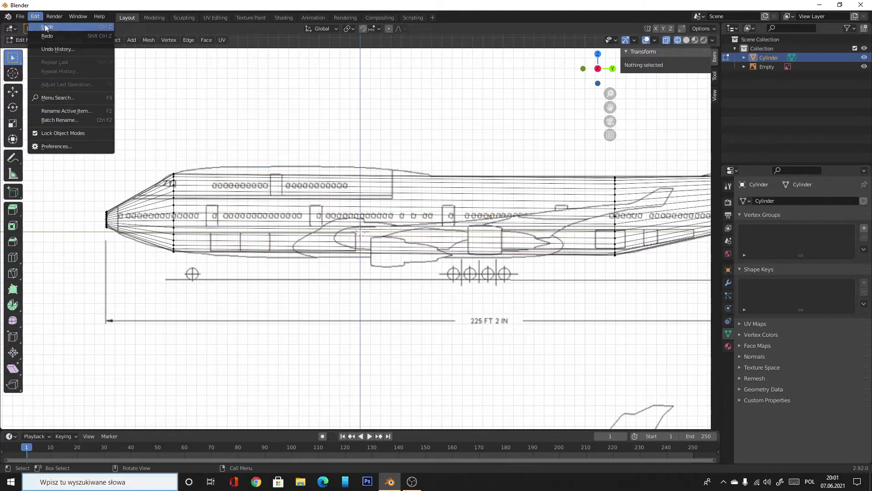
pyautogui.hotkey('ctrl', 'r')
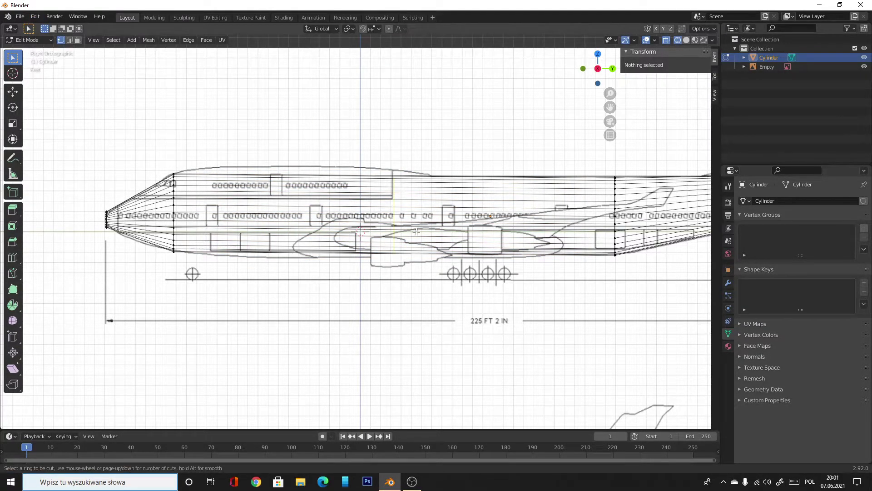
# - Add an edge loop across the mid-fuselage, undoing a stray forward loop cut
pyautogui.click(391, 222)
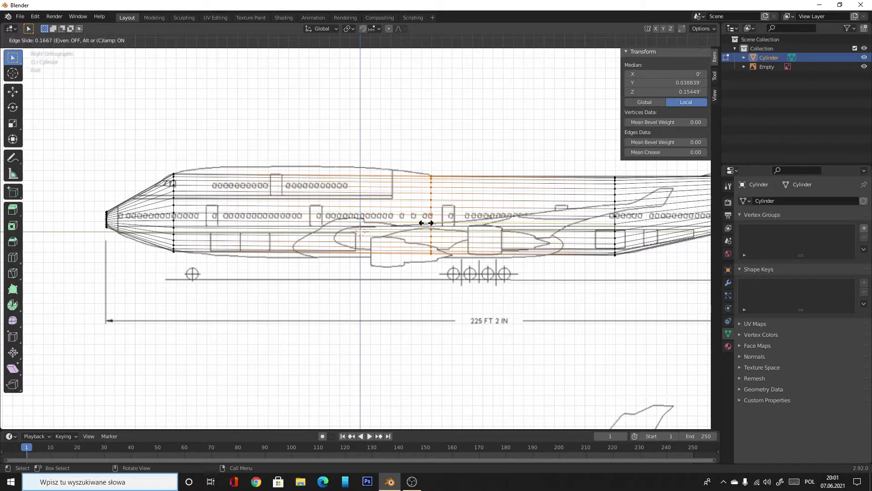
pyautogui.click(425, 253)
pyautogui.click(422, 292)
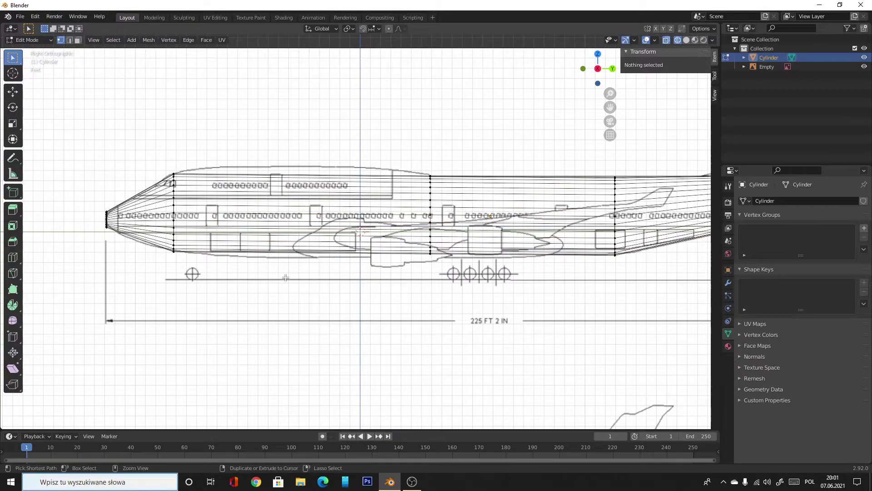
pyautogui.hotkey('ctrl', 'r')
pyautogui.click(298, 213)
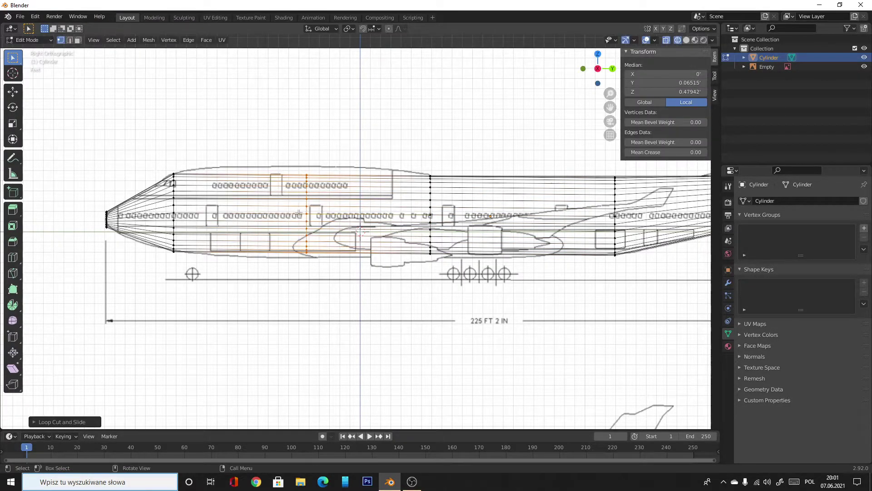
pyautogui.click(35, 17)
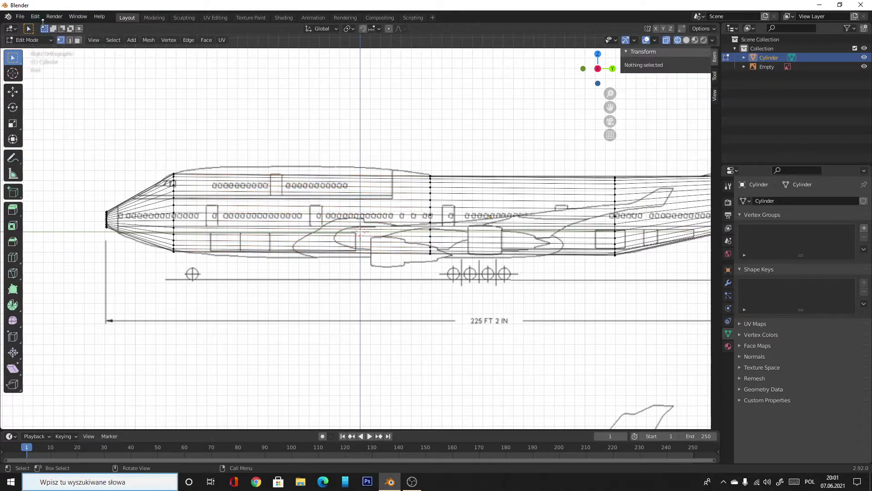
# - Cut a loop under the upper-deck hump, then enlarge and raise it
pyautogui.hotkey('ctrl', 'r')
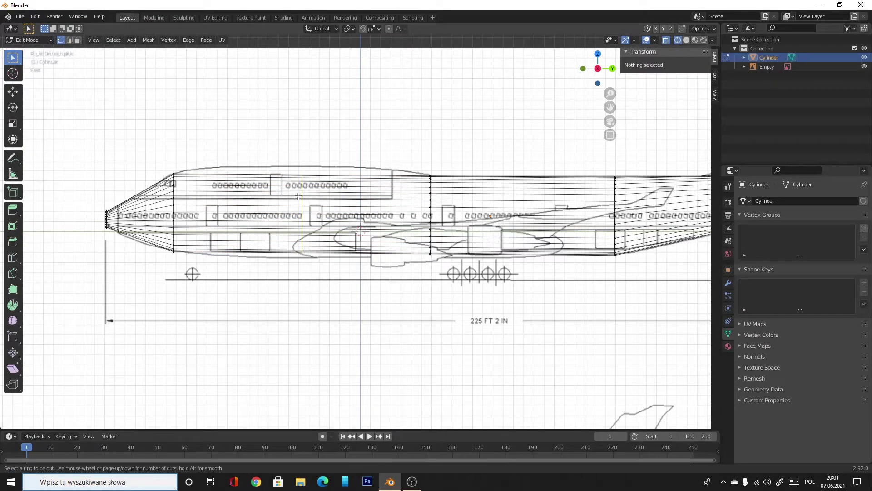
pyautogui.click(301, 193)
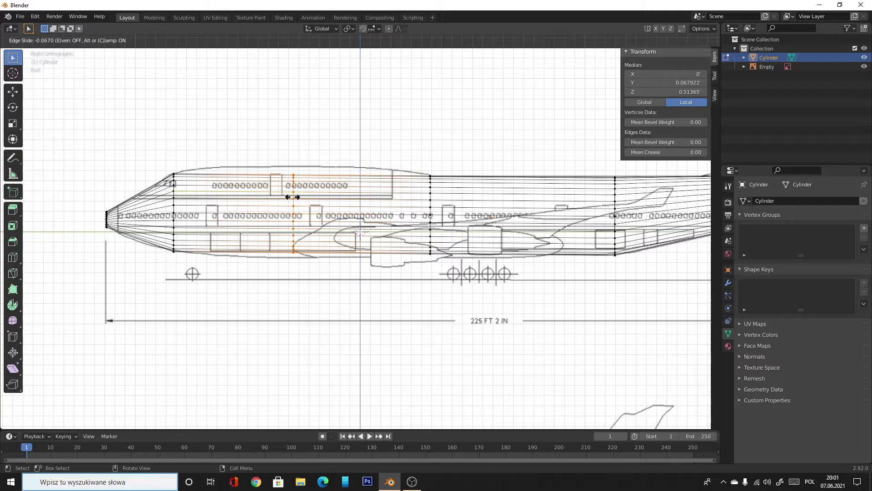
pyautogui.click(293, 197)
pyautogui.press('s')
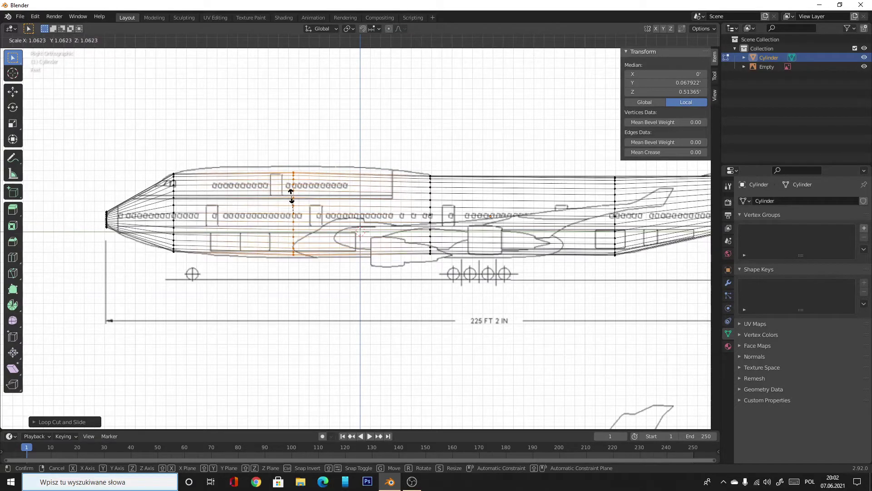
pyautogui.click(291, 195)
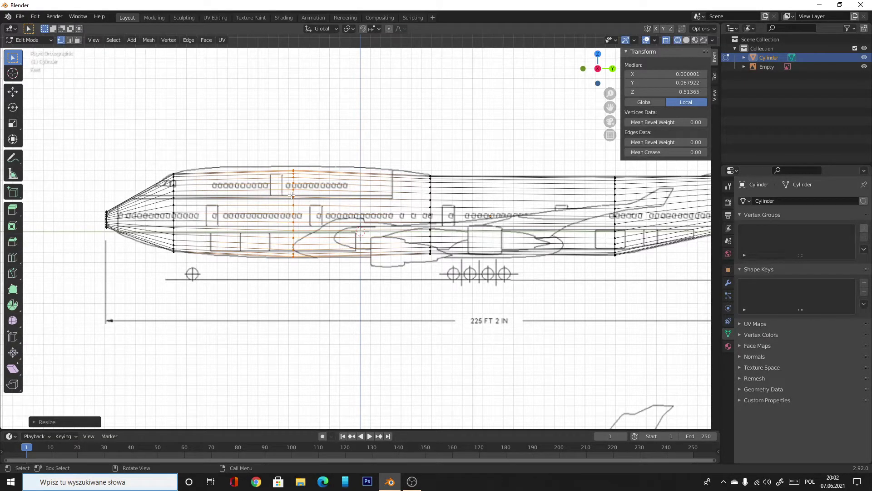
pyautogui.press('g')
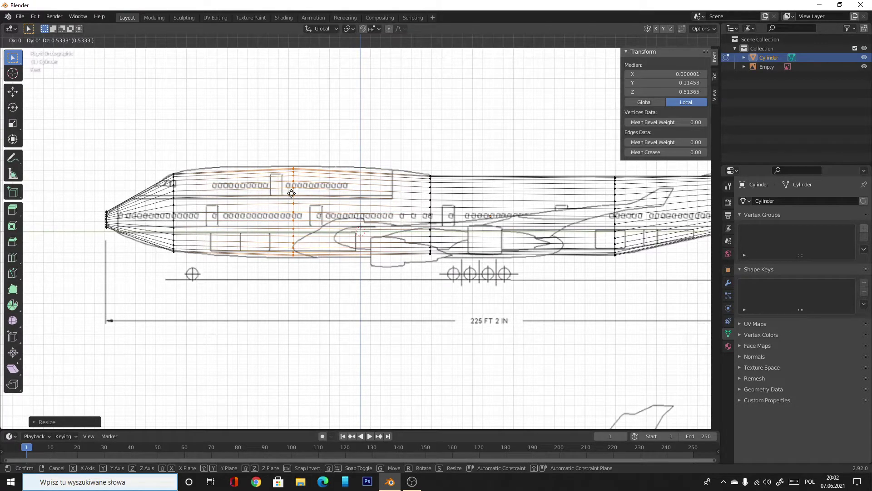
pyautogui.click(292, 193)
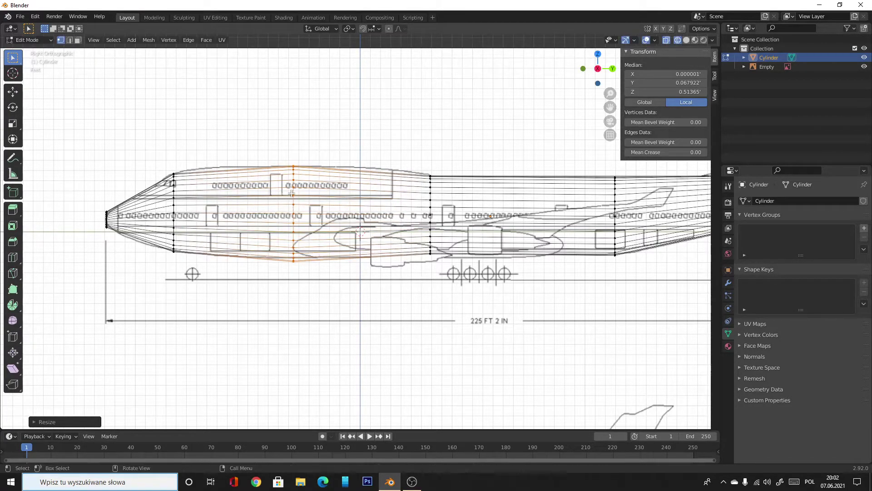
# - Fine-tune the hump loop's height to follow the blueprint's upper deck
pyautogui.press('g')
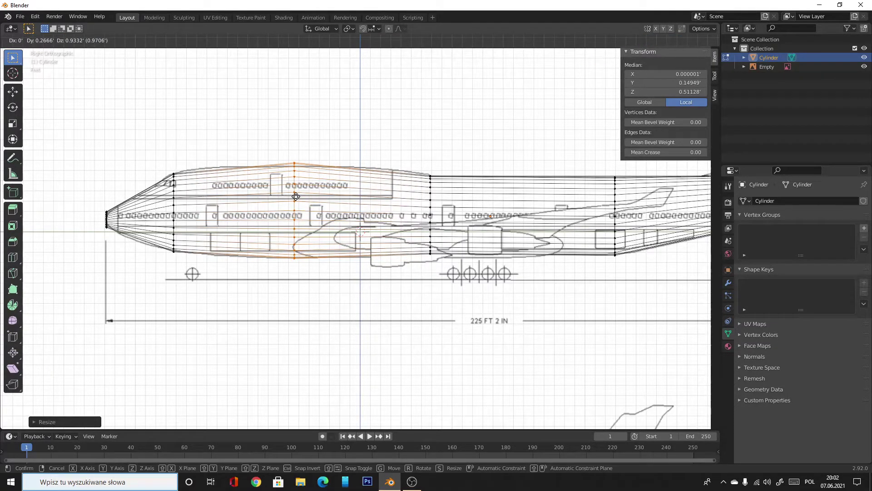
pyautogui.click(295, 196)
pyautogui.press('s')
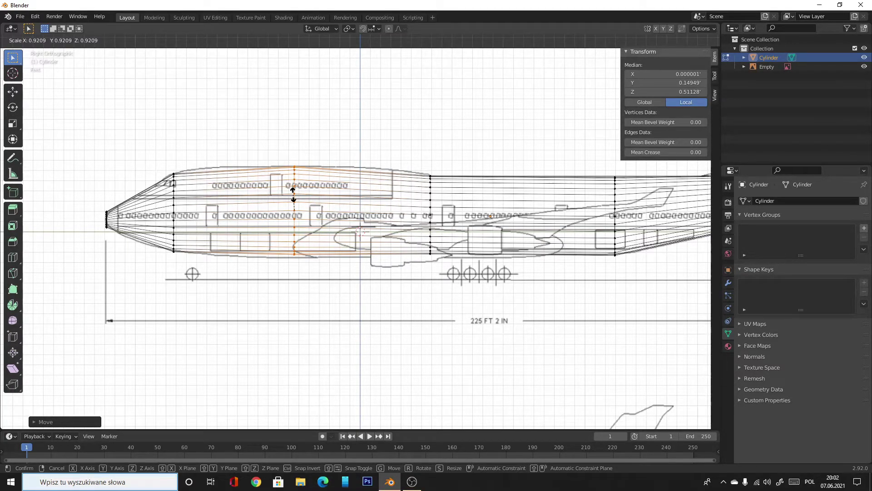
pyautogui.press('g')
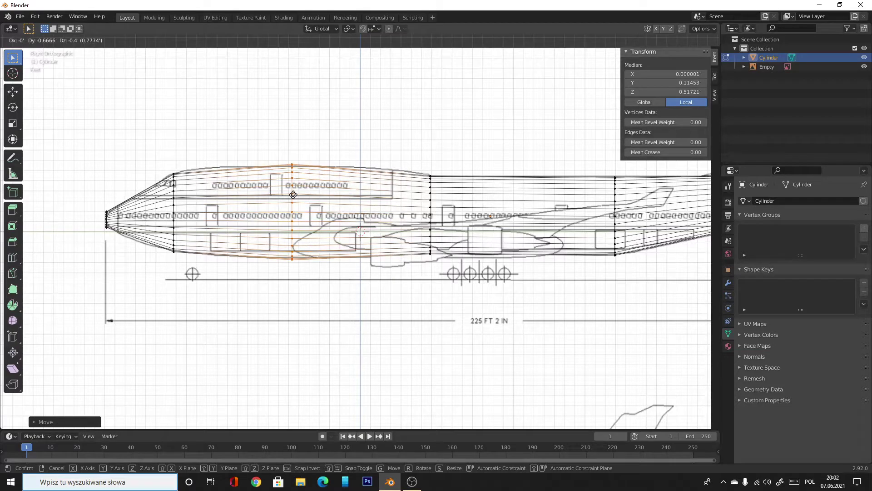
pyautogui.click(293, 195)
pyautogui.click(325, 258)
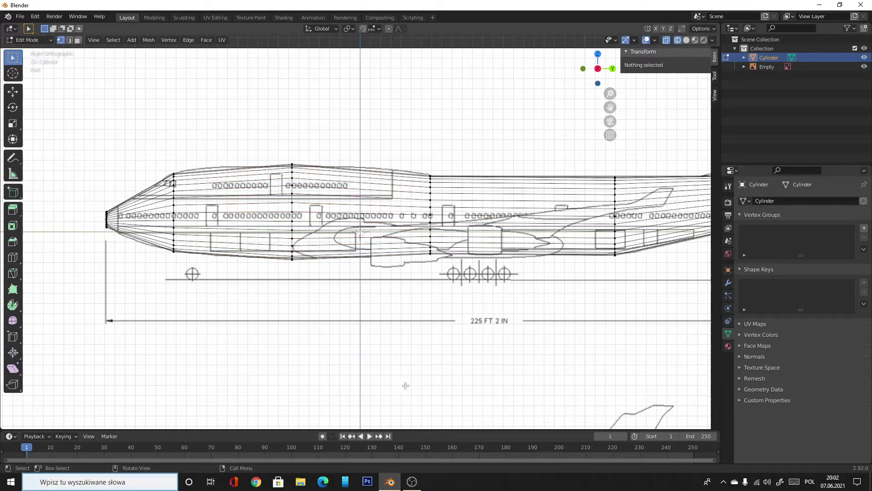
# - Cancel a box selection and add an edge loop just behind the nose tip
pyautogui.press('b')
pyautogui.moveTo(323, 380); pyautogui.dragTo(215, 98)
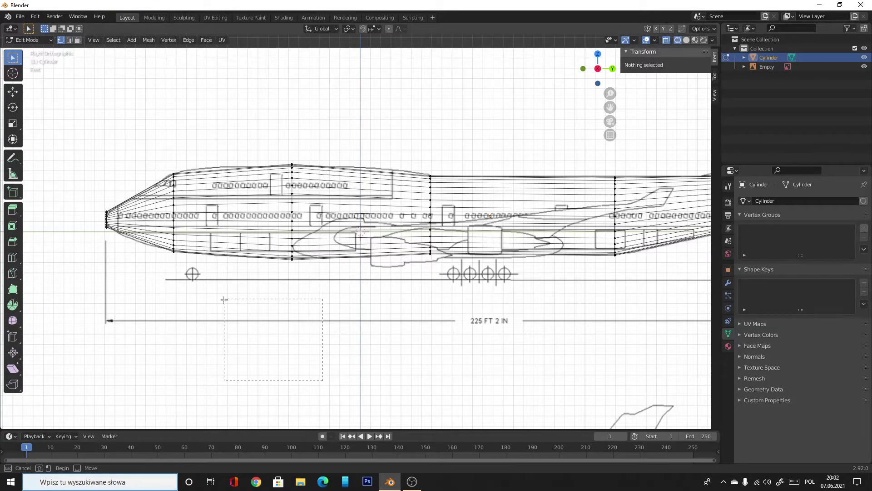
pyautogui.press('Escape')
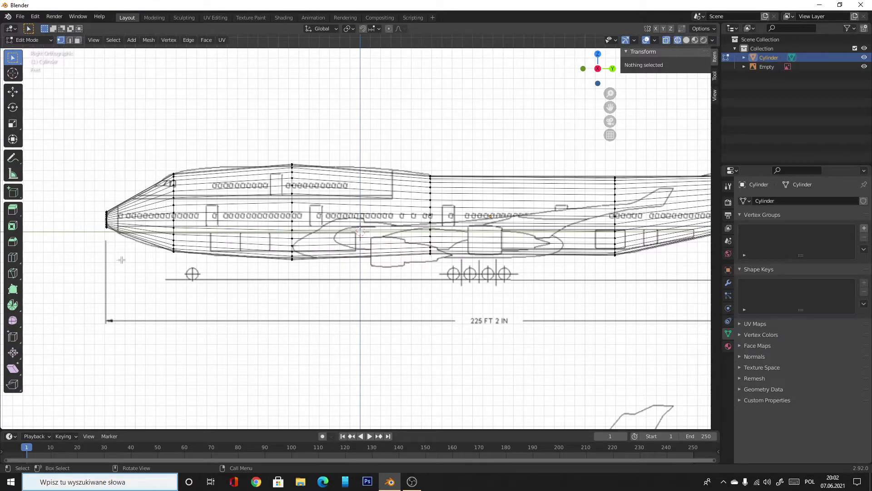
pyautogui.hotkey('ctrl', 'r')
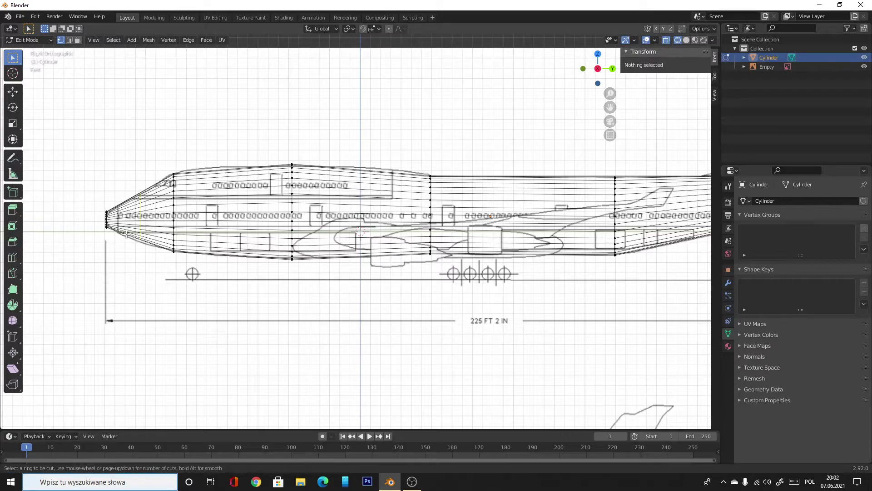
pyautogui.click(138, 218)
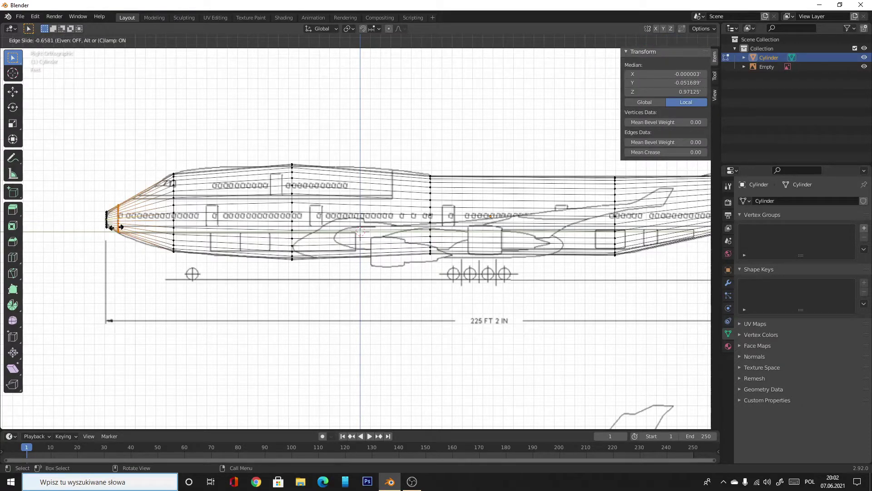
pyautogui.click(116, 227)
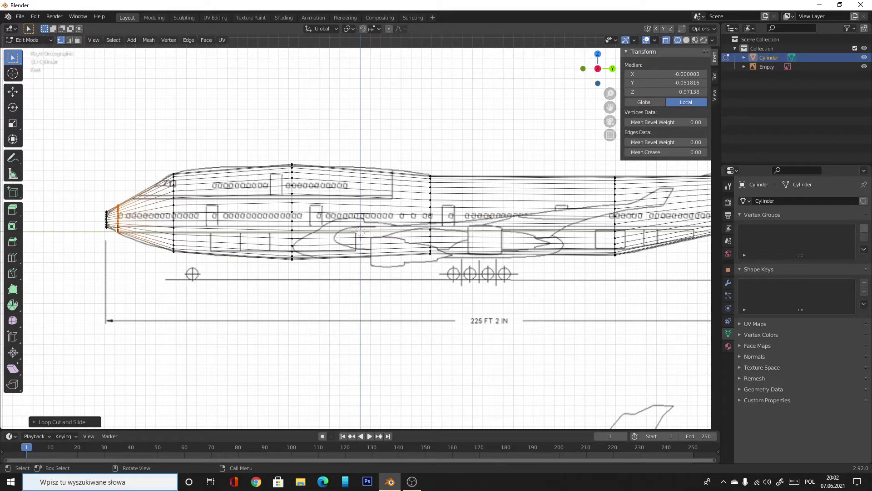
pyautogui.click(121, 256)
# - Shrink and lower the nose loop, then undo the lowering
pyautogui.keyDown('alt'); pyautogui.click(120, 232); pyautogui.keyUp('alt')
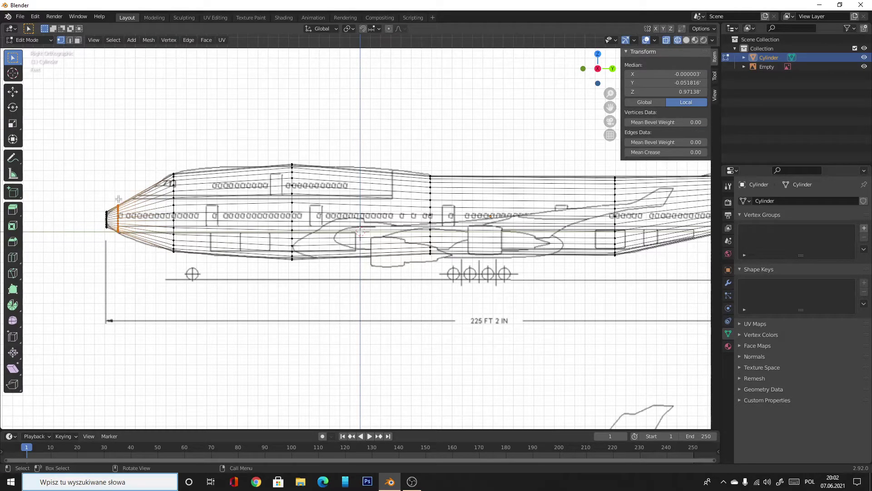
pyautogui.press('s')
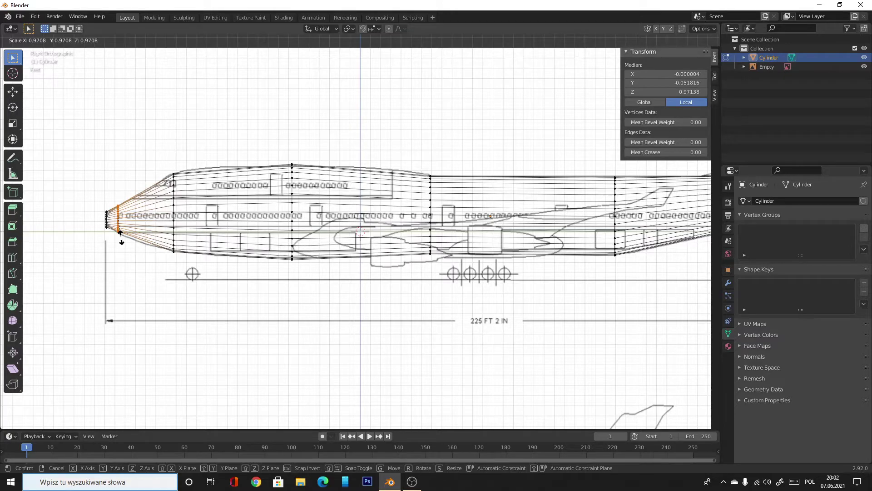
pyautogui.click(120, 234)
pyautogui.press('g')
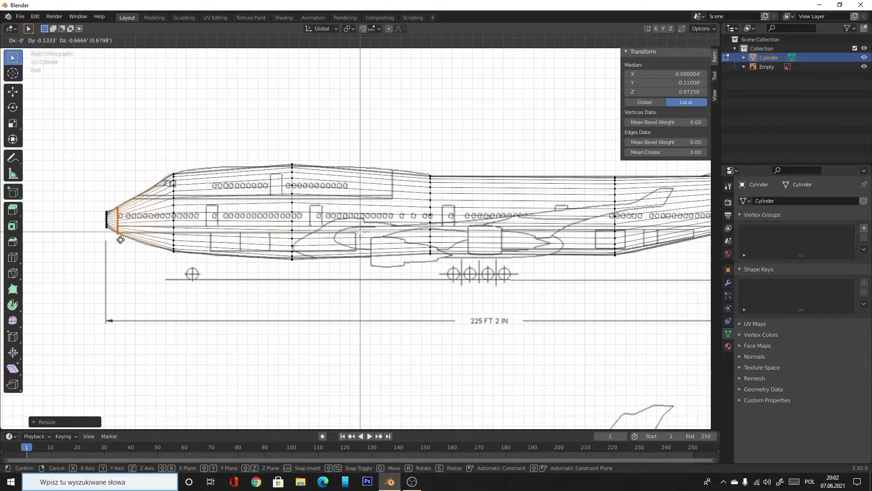
pyautogui.click(121, 239)
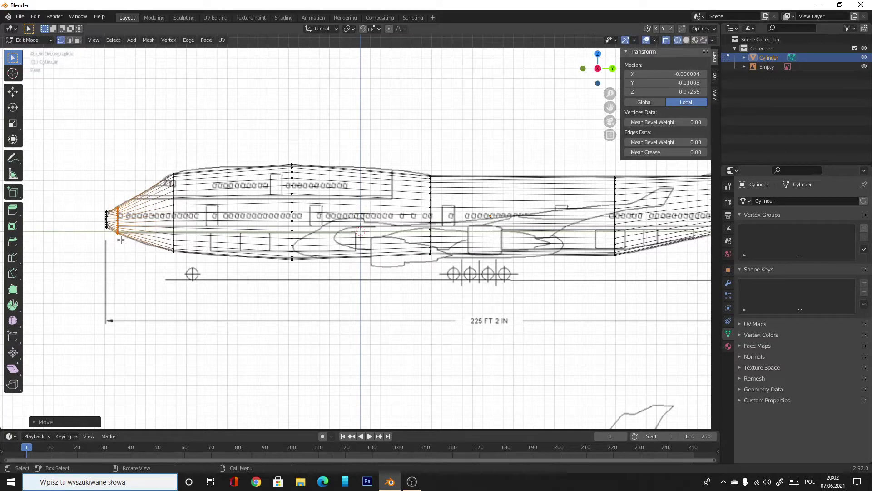
pyautogui.click(129, 286)
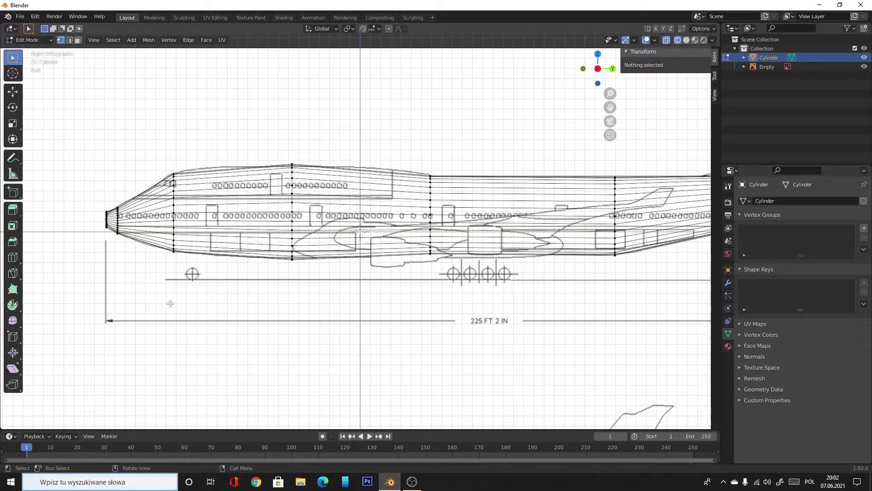
pyautogui.click(35, 16)
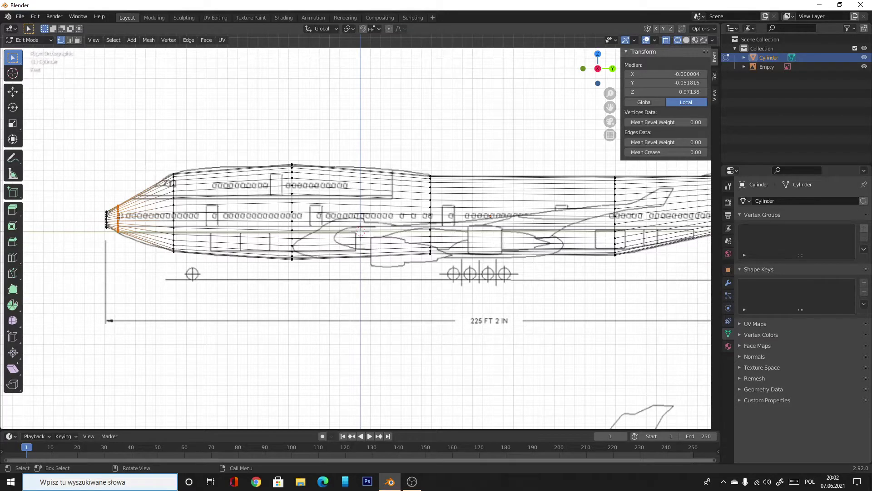
pyautogui.click(159, 275)
# - Undo the stray selection changes and maximize the Blender window
pyautogui.click(35, 17)
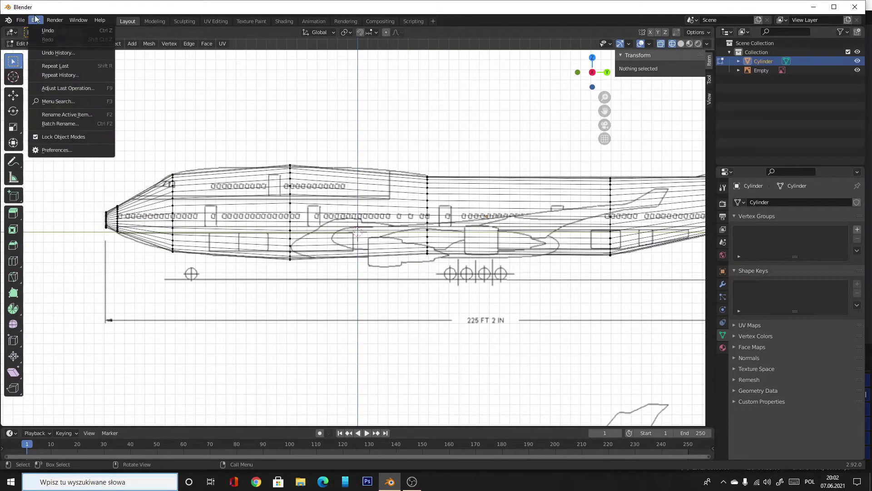
pyautogui.click(46, 31)
pyautogui.click(46, 30)
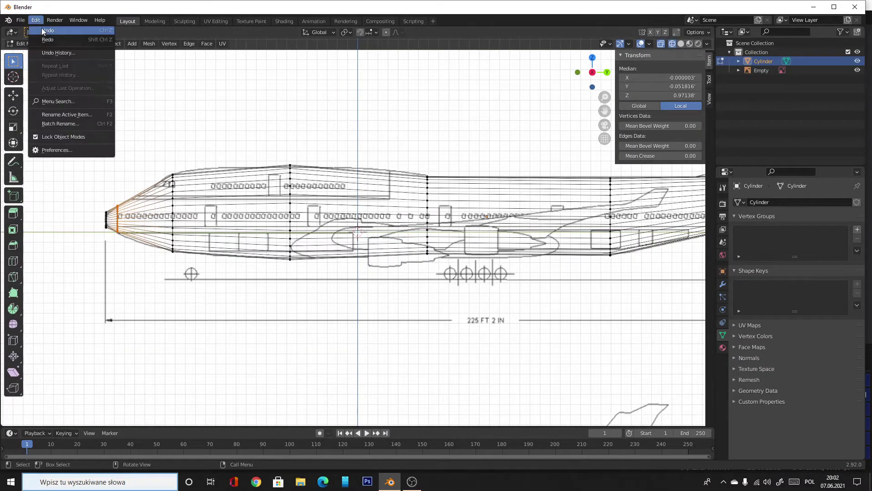
pyautogui.click(43, 31)
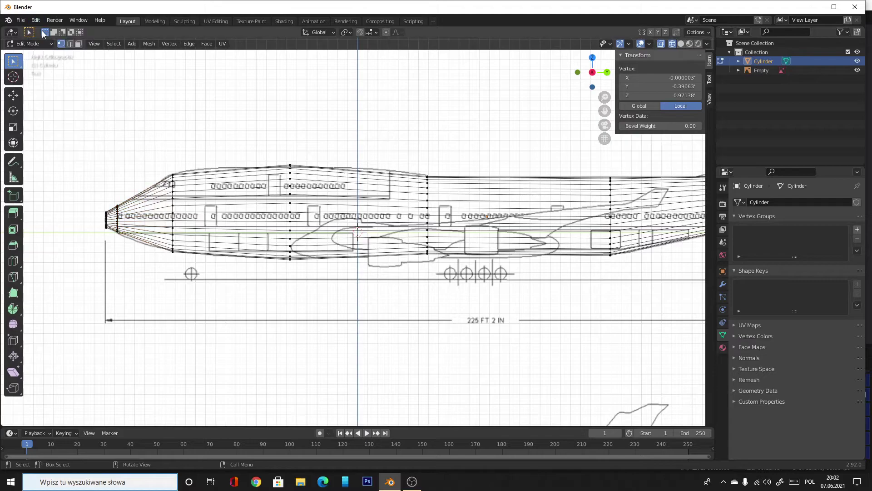
pyautogui.click(834, 6)
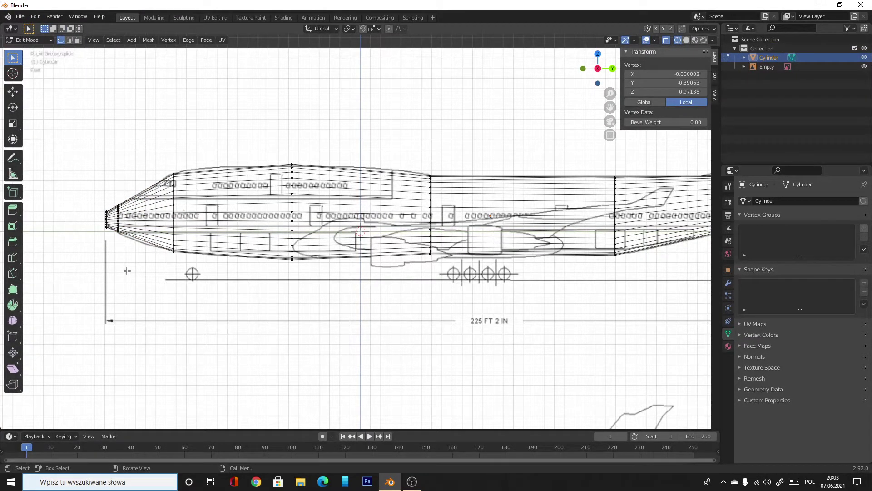
pyautogui.press('b')
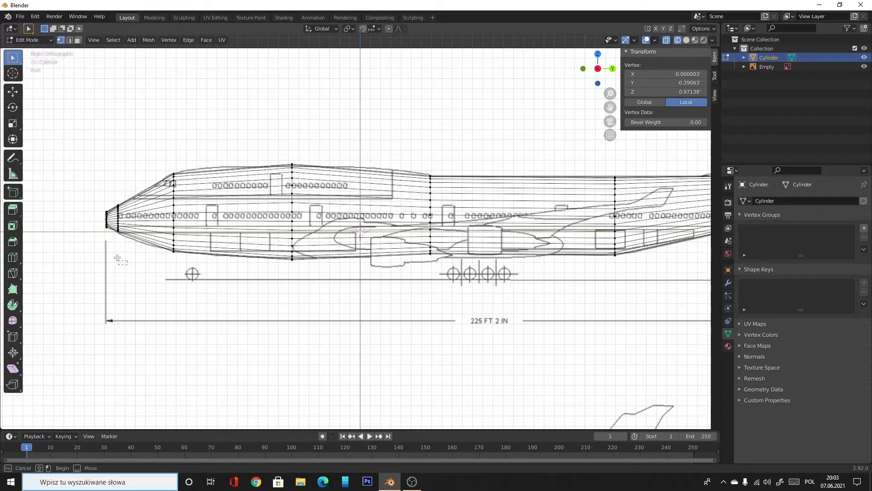
pyautogui.click(119, 260)
pyautogui.click(35, 17)
pyautogui.click(35, 16)
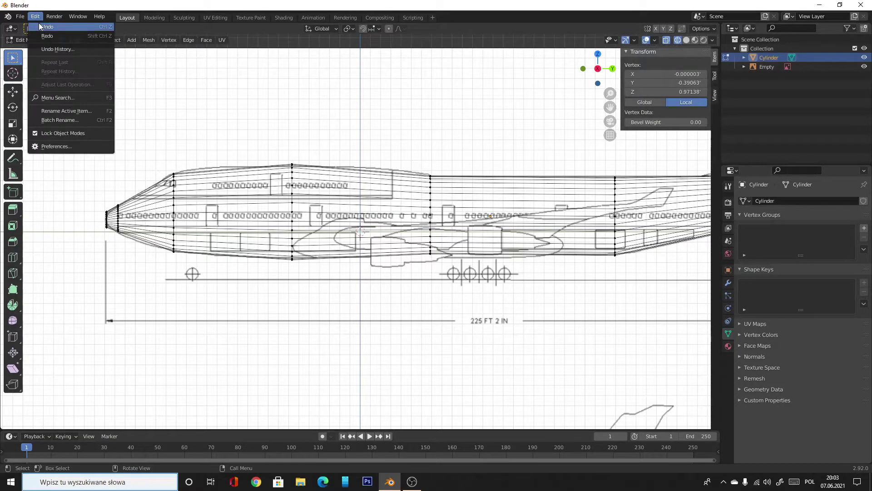
pyautogui.click(40, 26)
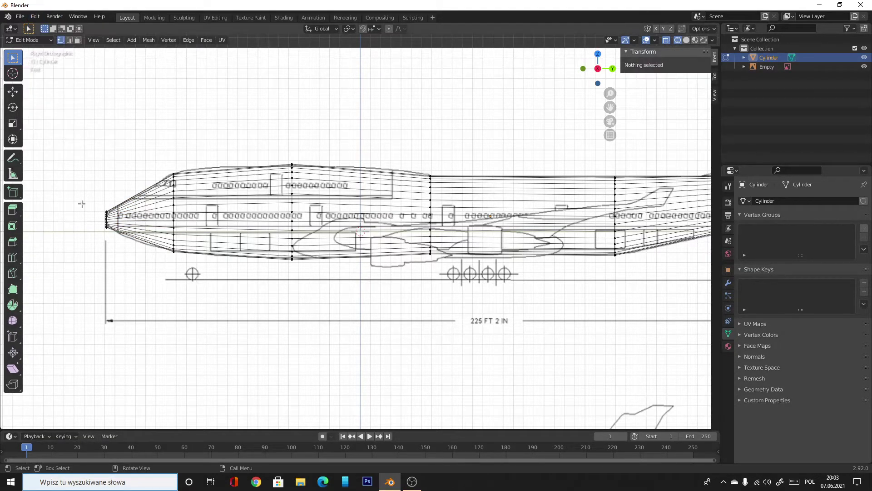
# - Cut a new edge loop close to the nose and slide it into place
pyautogui.hotkey('ctrl', 'r')
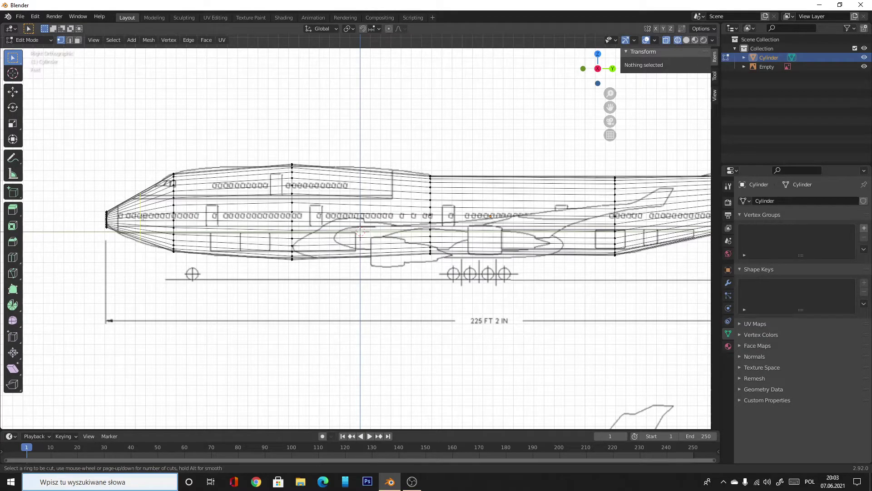
pyautogui.click(143, 217)
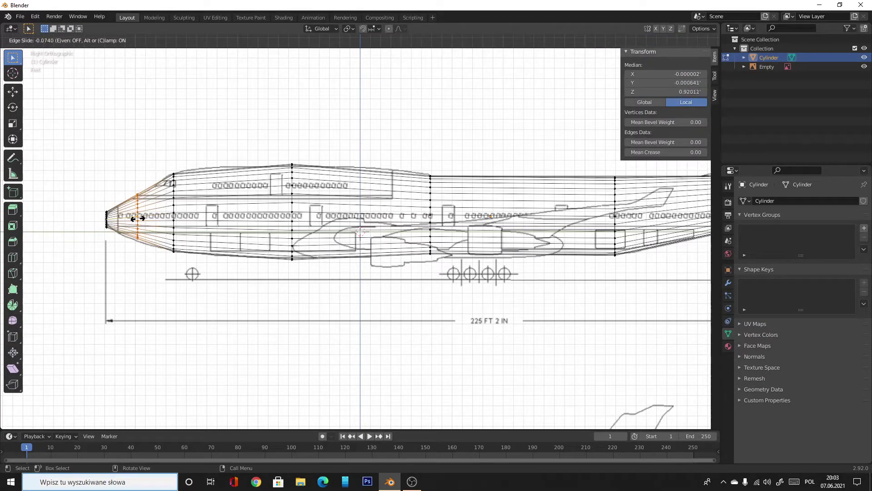
pyautogui.click(138, 219)
pyautogui.press('g')
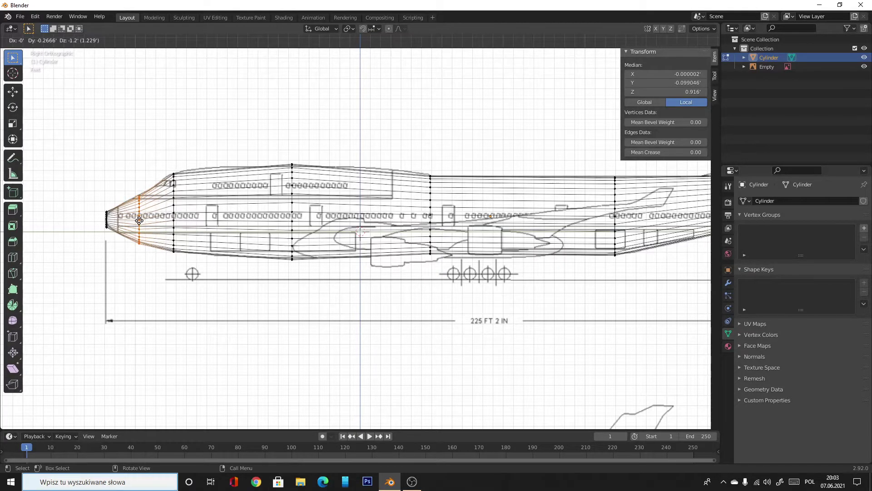
pyautogui.click(139, 219)
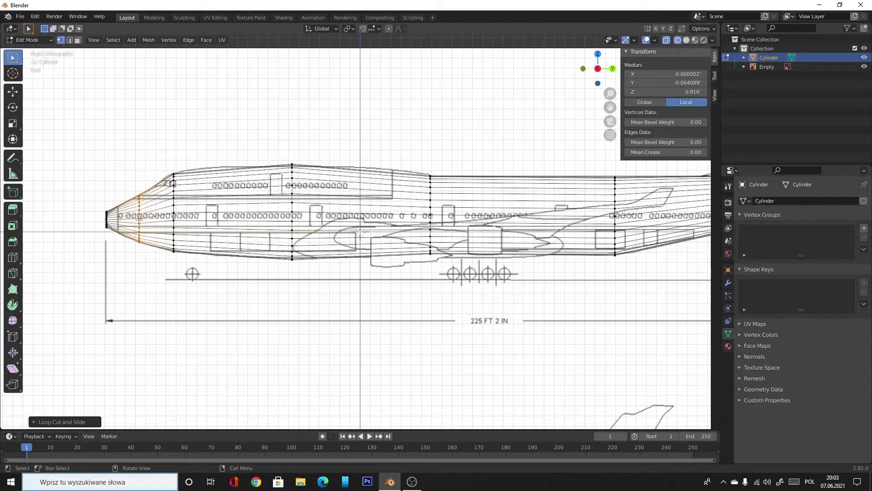
# - Box-select the ring under the upper-deck hump and scale it down to 0.9729
pyautogui.click(163, 268)
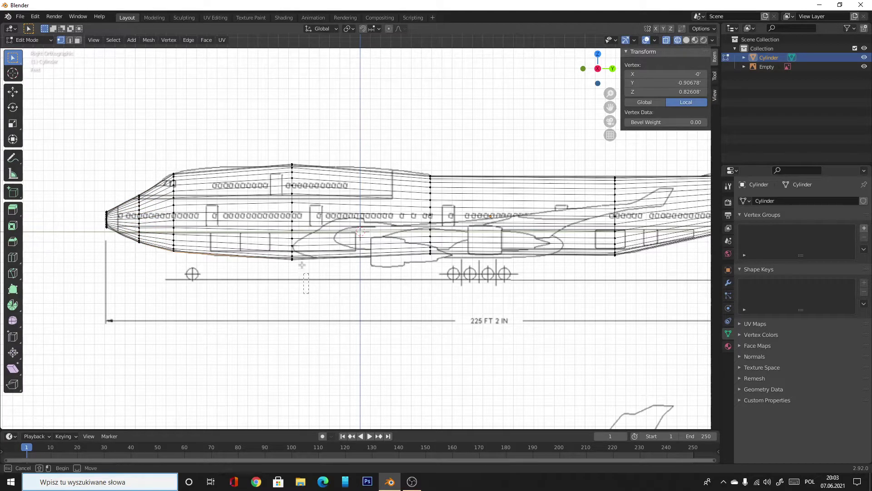
pyautogui.moveTo(304, 266); pyautogui.dragTo(284, 145)
pyautogui.press('s')
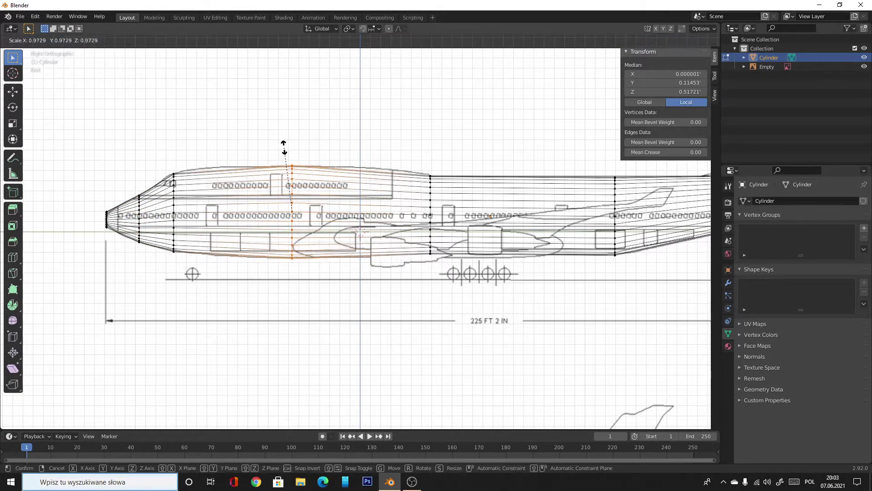
pyautogui.click(284, 151)
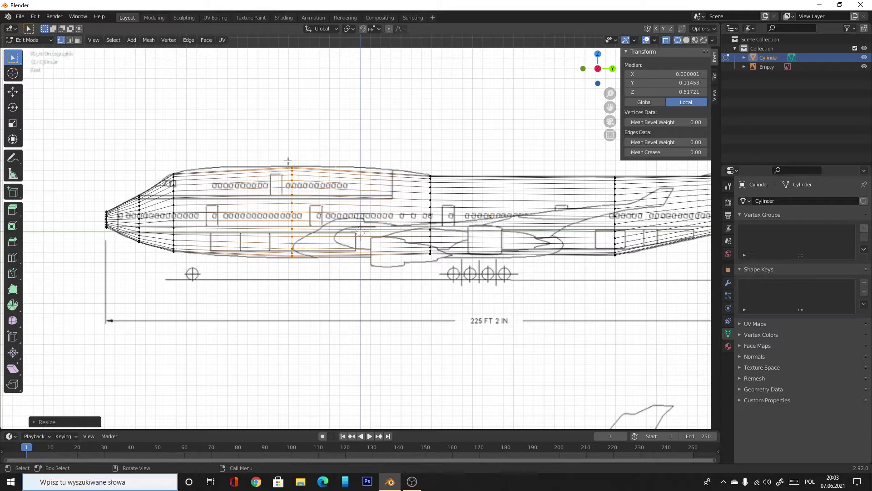
pyautogui.click(332, 337)
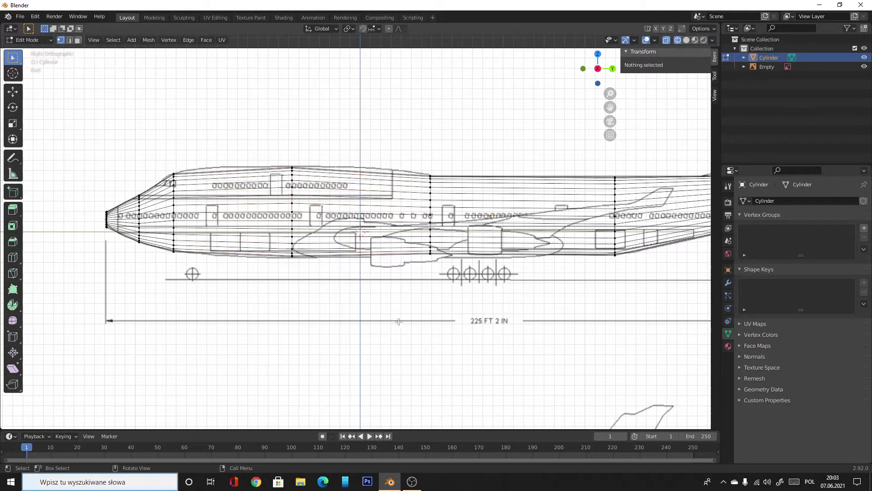
# - Orbit and zoom to inspect the fuselage from other angles, then return to the side view
pyautogui.moveTo(250, 318); pyautogui.dragTo(321, 291)
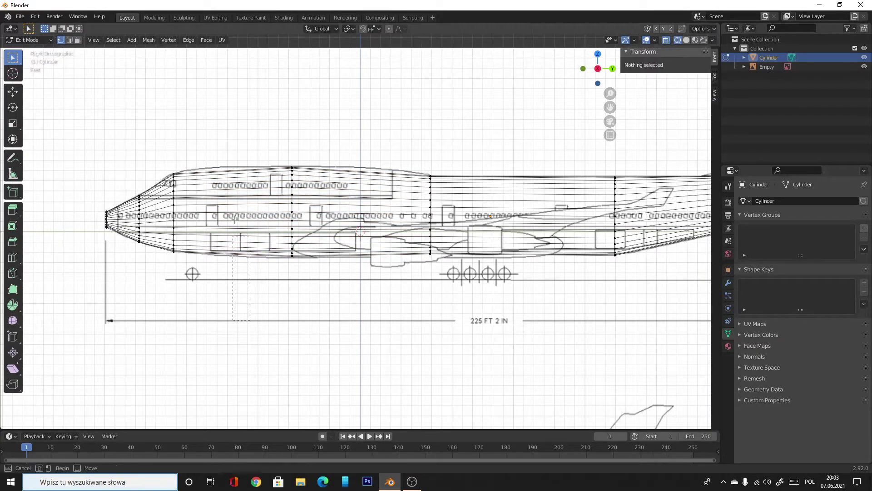
pyautogui.scroll(-3, 490, 136)
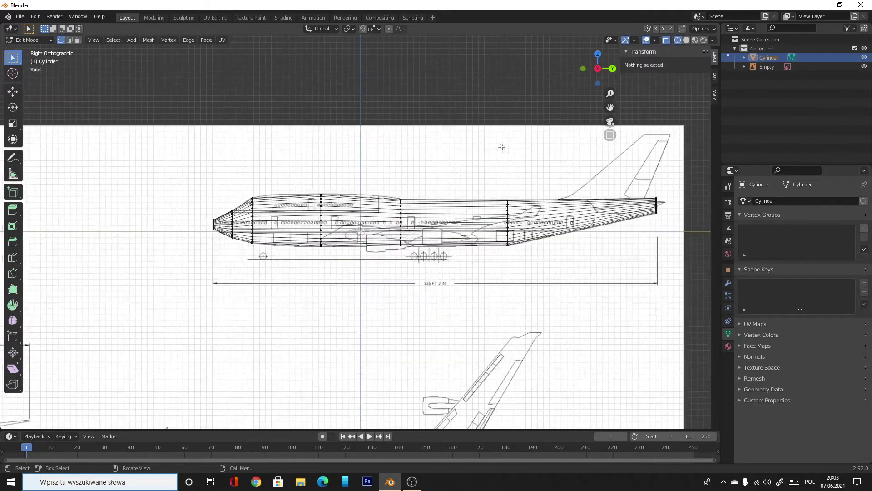
pyautogui.scroll(-1, 490, 136)
pyautogui.scroll(-1, 493, 141)
pyautogui.scroll(2, 493, 143)
pyautogui.scroll(3, 493, 143)
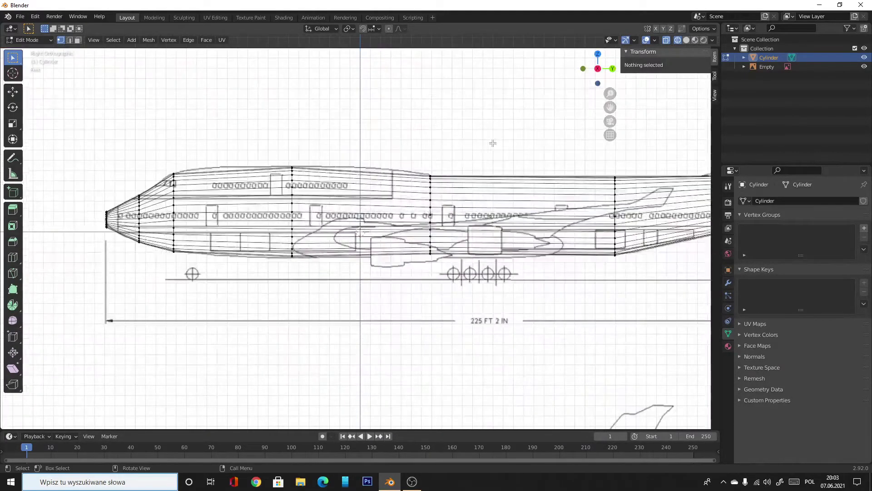
pyautogui.moveTo(597, 64); pyautogui.dragTo(597, 69)
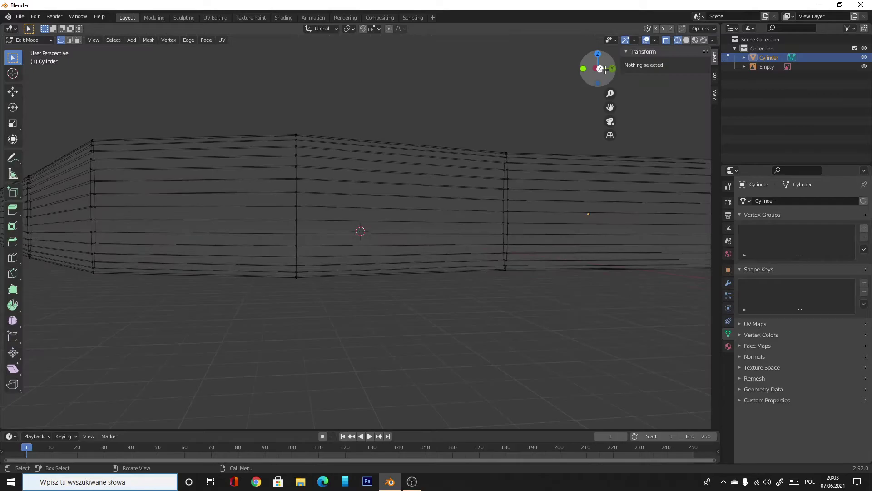
pyautogui.click(599, 68)
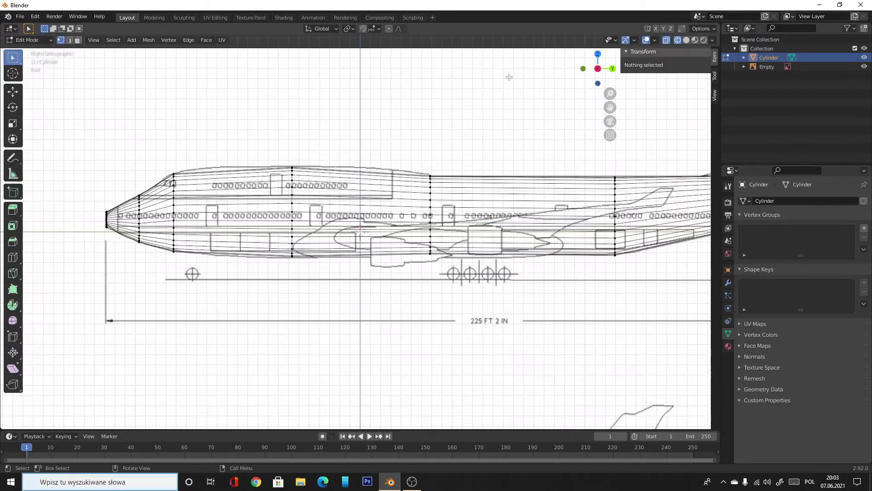
pyautogui.scroll(-5, 380, 84)
pyautogui.scroll(-1, 408, 115)
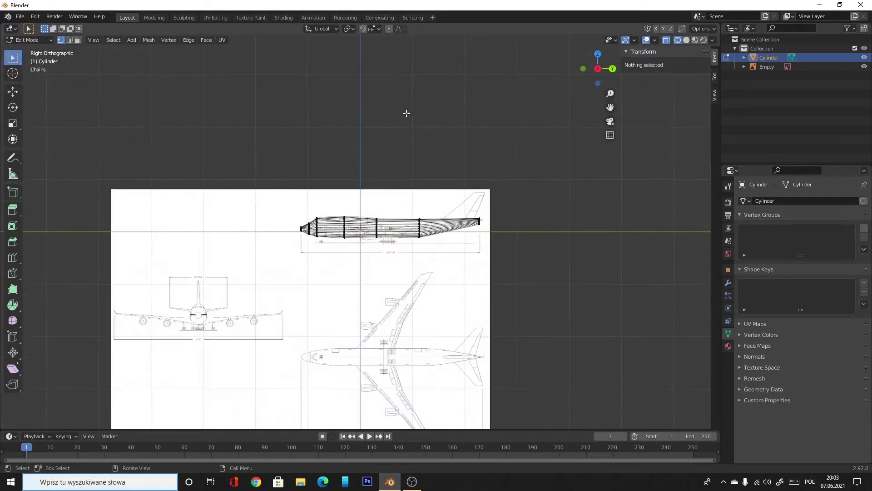
pyautogui.scroll(6, 411, 112)
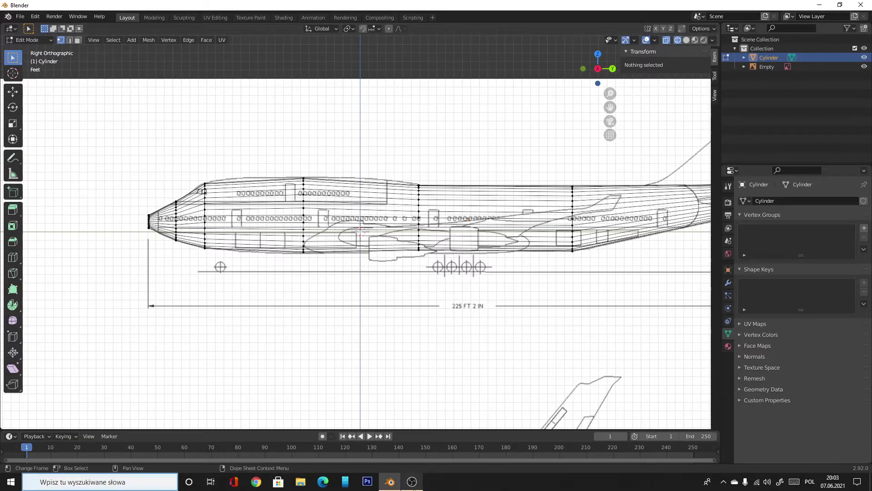
pyautogui.click(396, 485)
pyautogui.click(397, 484)
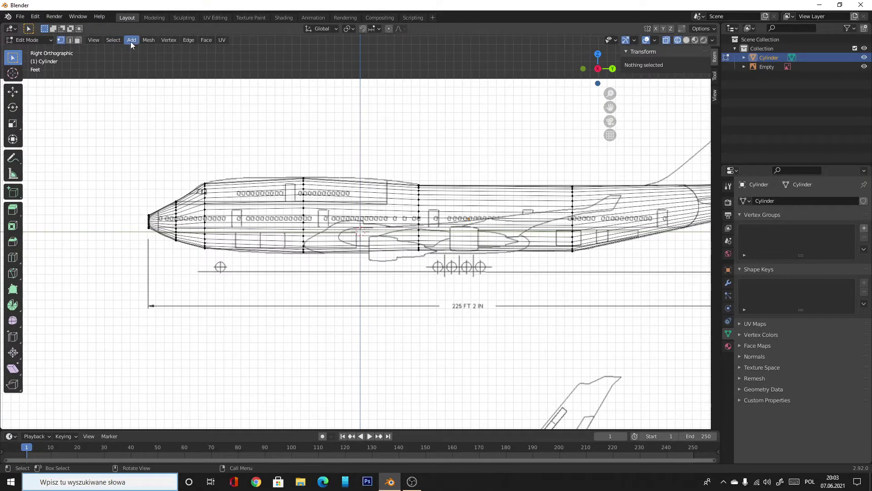
# - Switch to Solid shading, return to Right Orthographic, and box-select all fuselage vertices
pyautogui.click(687, 41)
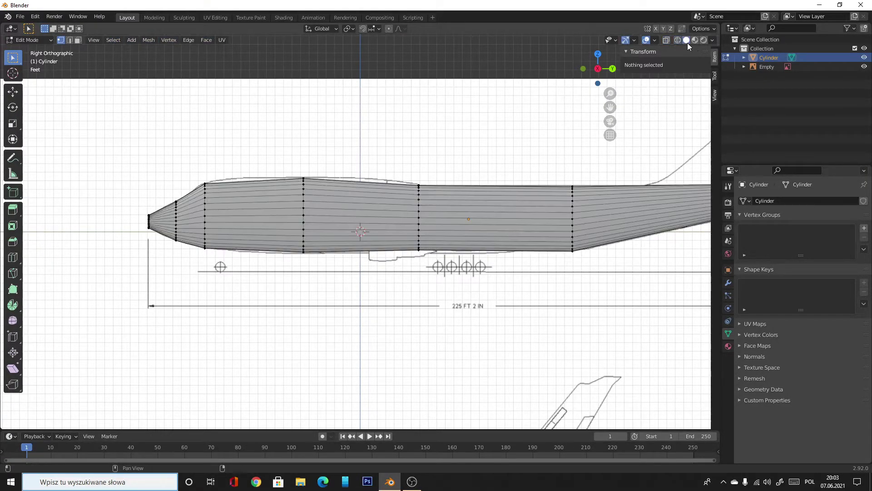
pyautogui.moveTo(597, 68); pyautogui.dragTo(586, 73)
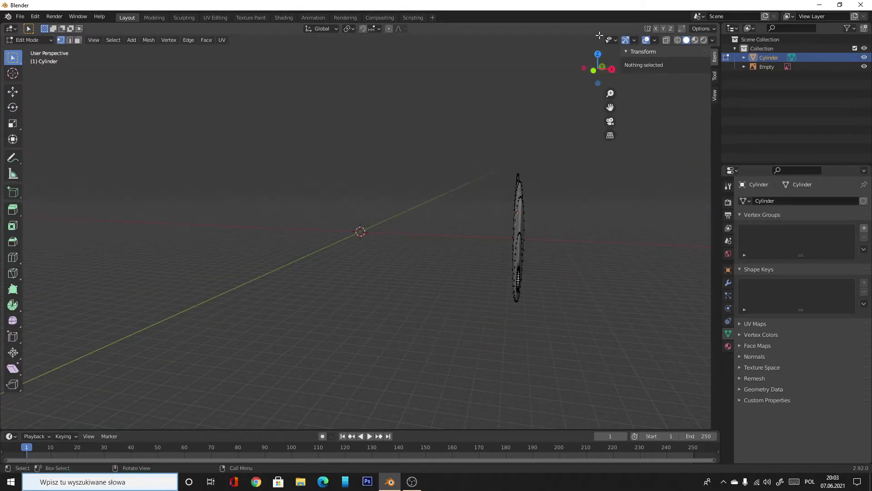
pyautogui.click(598, 67)
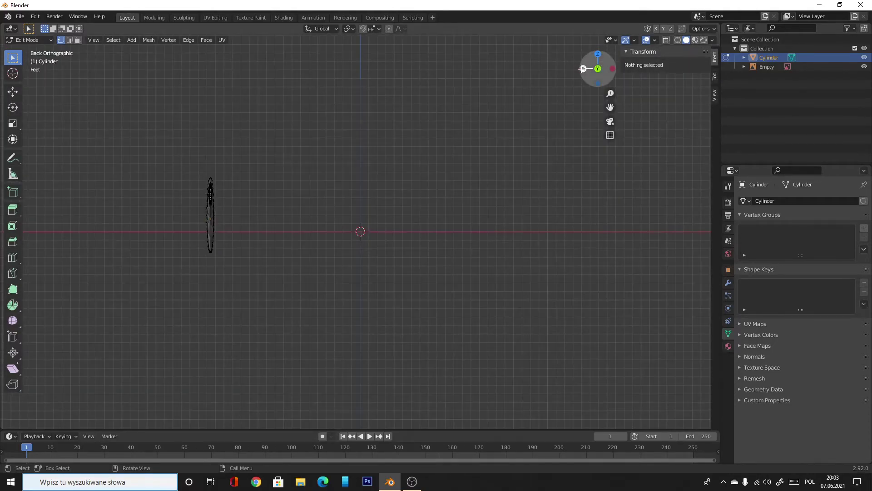
pyautogui.click(598, 68)
pyautogui.scroll(2, 430, 186)
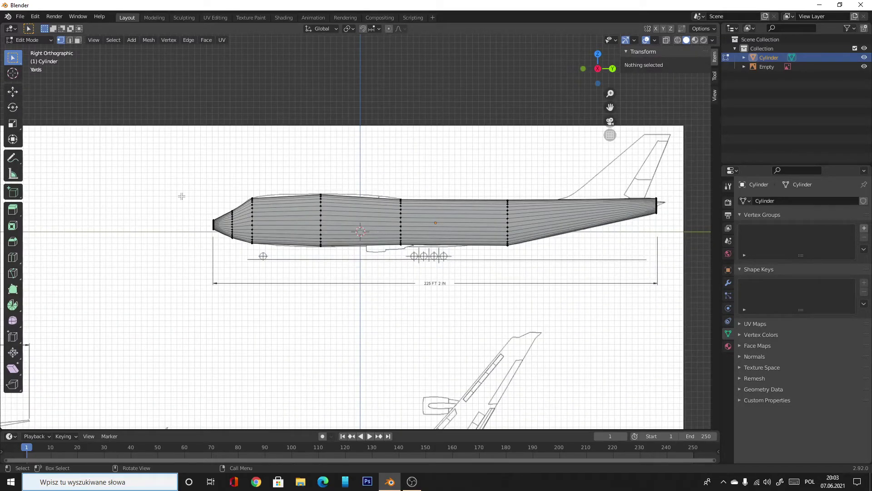
pyautogui.moveTo(155, 139); pyautogui.dragTo(690, 425)
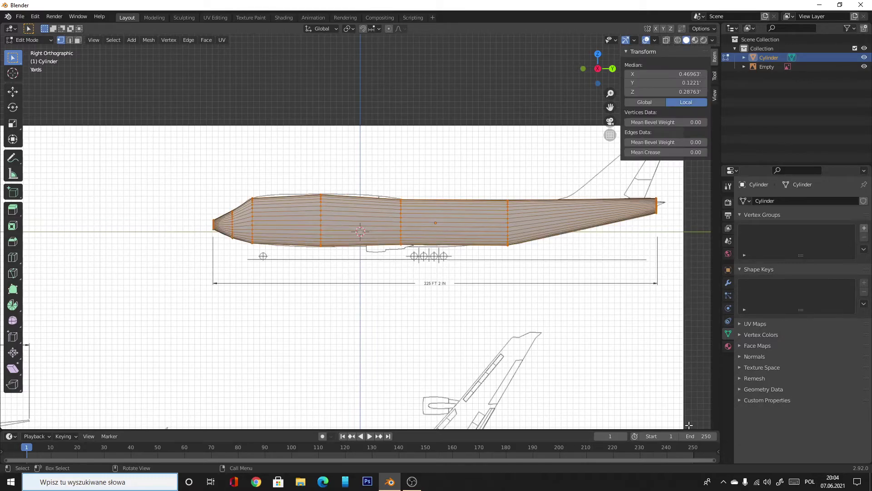
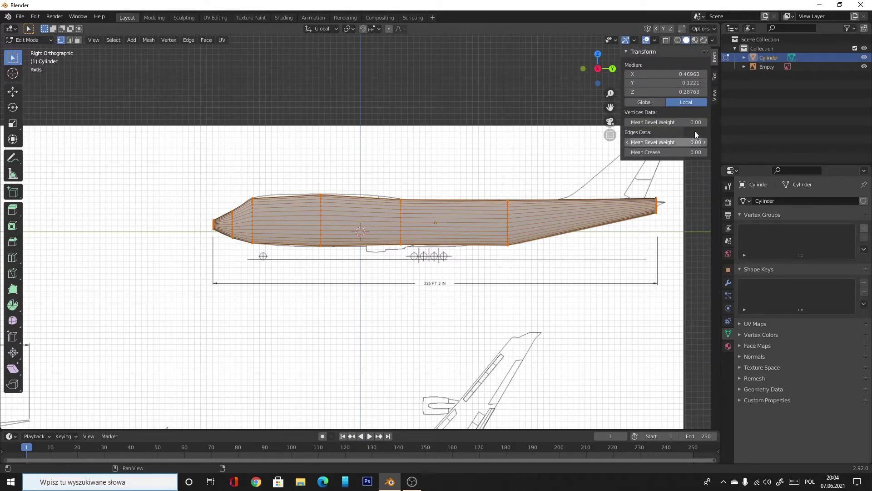
# - Browse the sidebar's Tool and View tabs, then return to the Item transform values
pyautogui.click(715, 81)
pyautogui.click(715, 96)
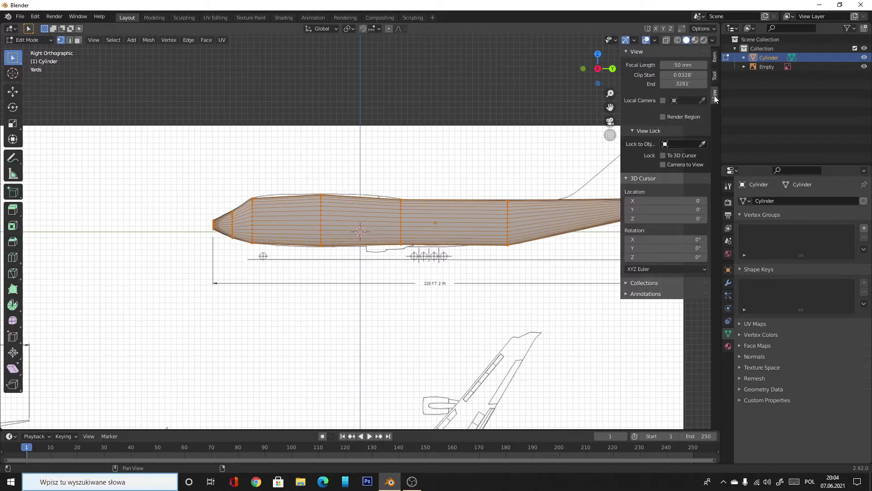
pyautogui.click(715, 57)
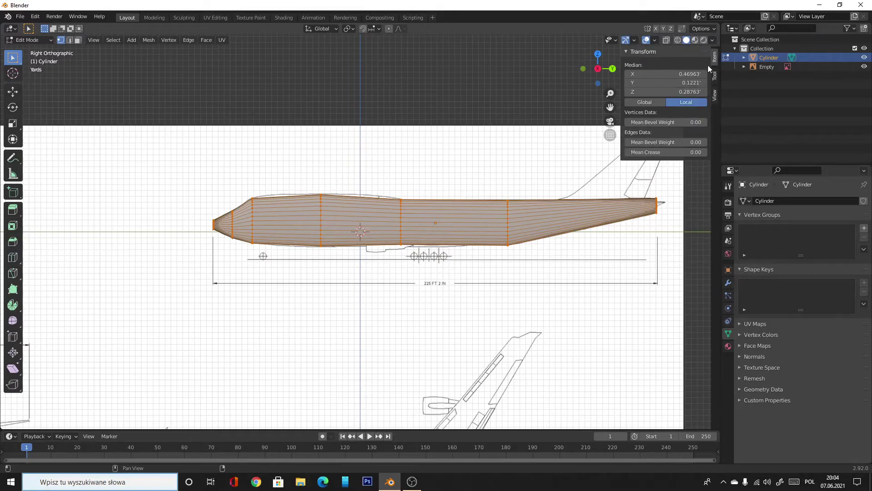
# - Deselect all fuselage vertices, return to Object Mode, and snap back to Right Orthographic
pyautogui.click(631, 238)
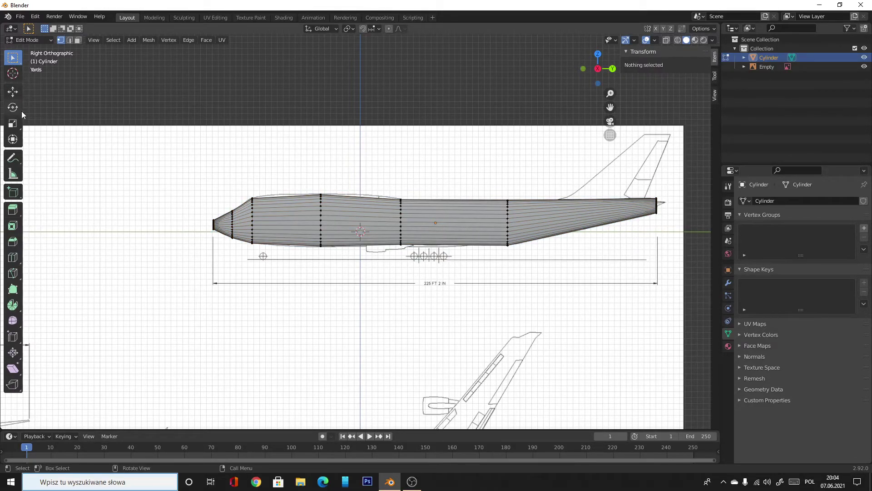
pyautogui.press('Tab')
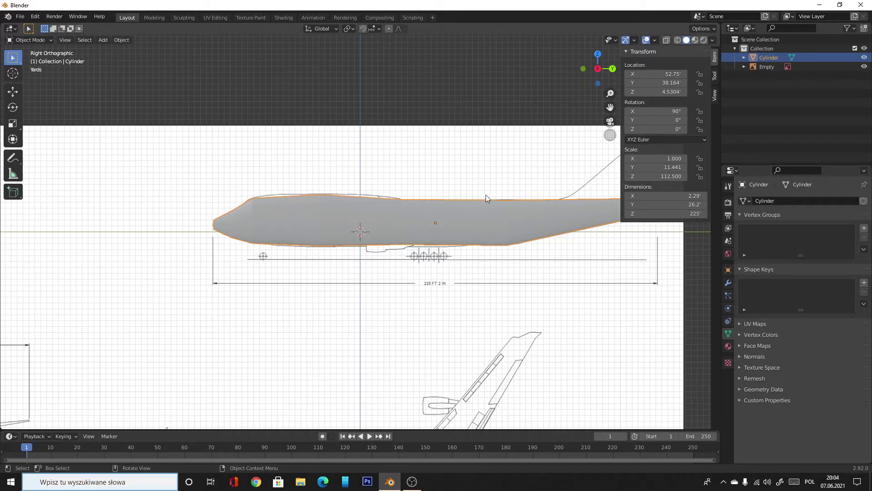
pyautogui.moveTo(597, 68)
pyautogui.mouseDown()
pyautogui.moveTo(568, 87)
pyautogui.moveTo(604, 69)
pyautogui.mouseUp()
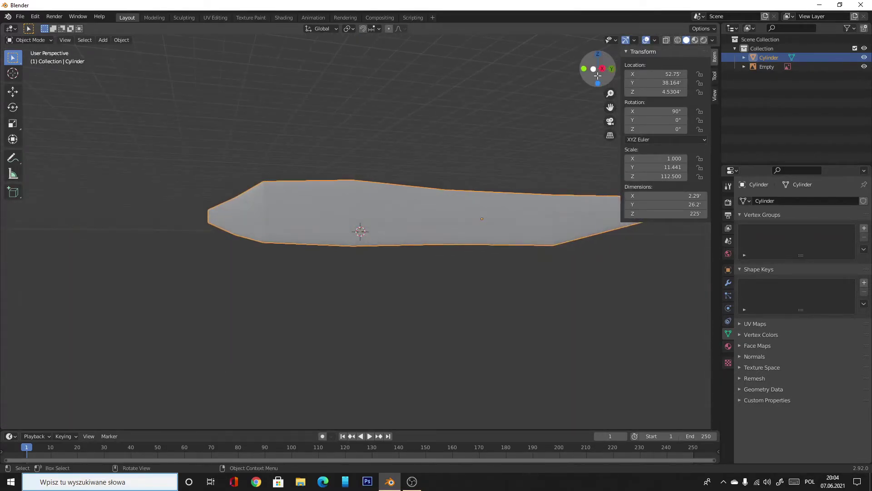
pyautogui.click(603, 69)
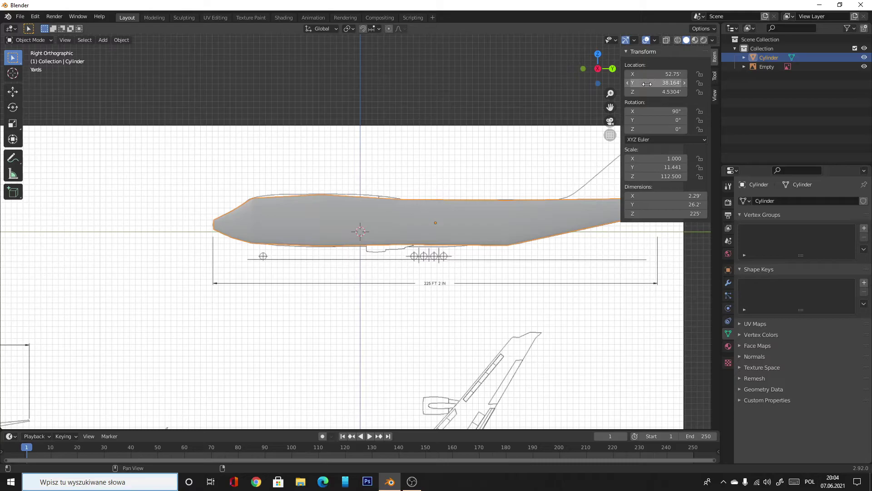
# - Set the fuselage's Z rotation to 90° so it appears end-on
pyautogui.click(659, 127)
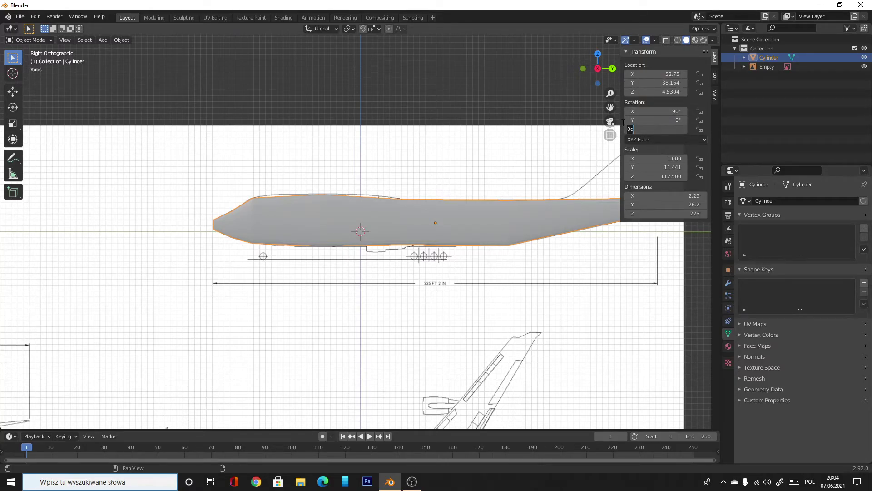
pyautogui.press('BackSpace')
pyautogui.press('Return')
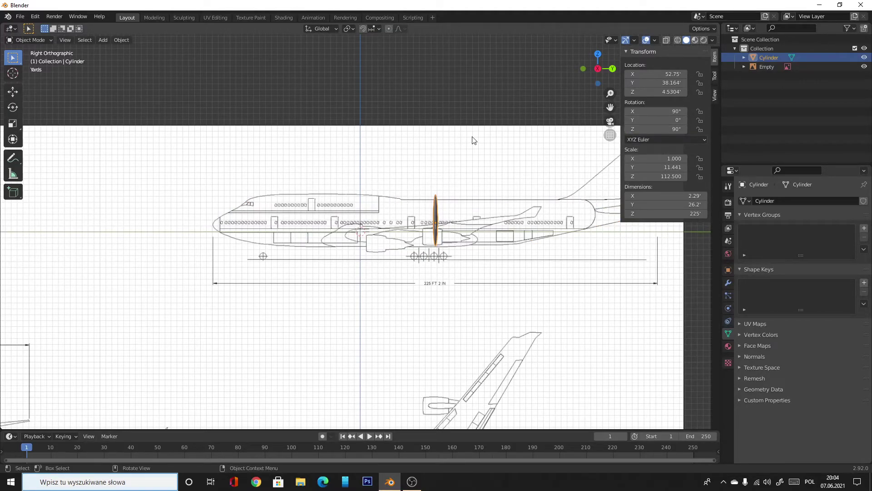
# - Move the fuselage left along Y to about -198.93', then slide the blueprint to centre its front view
pyautogui.hotkey('shift', 'space')
pyautogui.press('g')
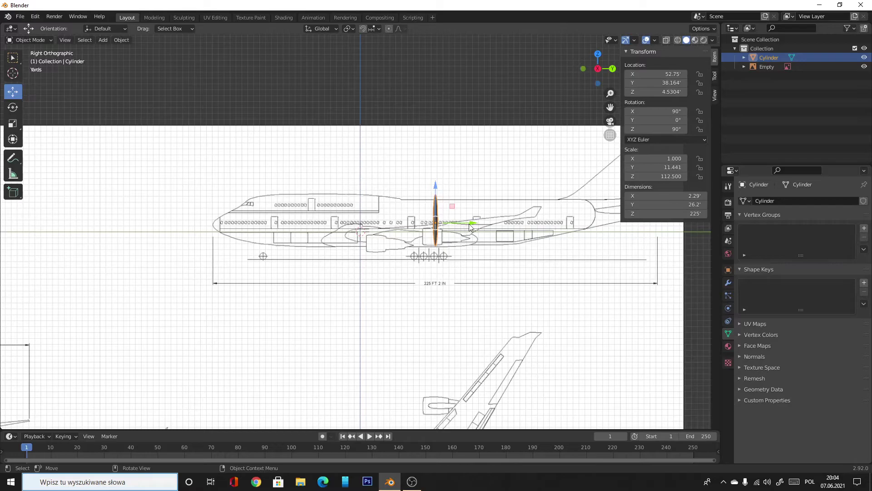
pyautogui.moveTo(470, 225); pyautogui.dragTo(84, 220)
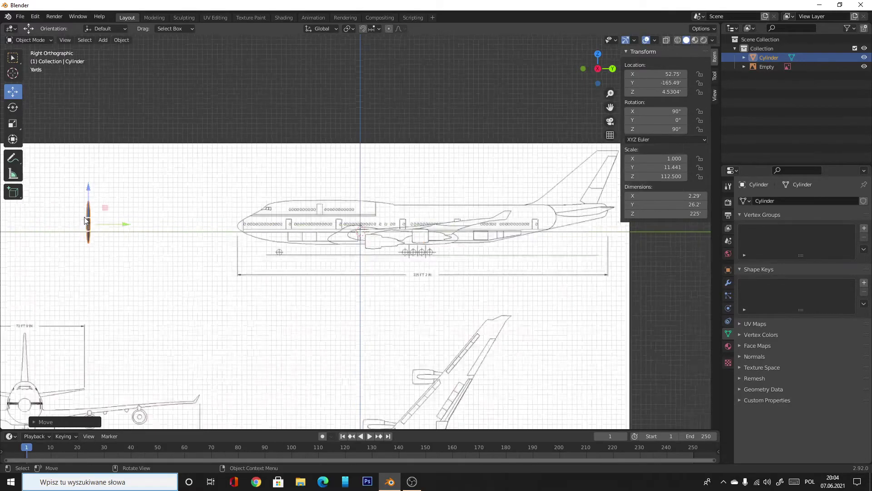
pyautogui.scroll(-3, 84, 220)
pyautogui.moveTo(234, 232); pyautogui.dragTo(200, 234)
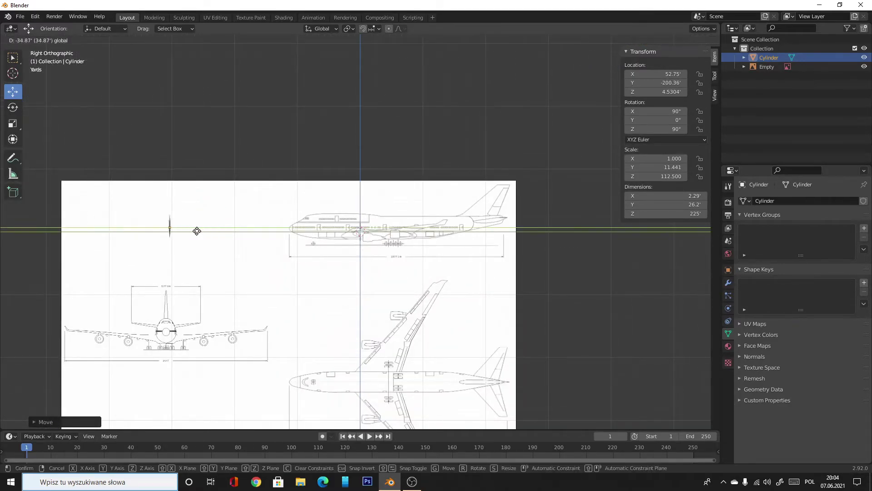
pyautogui.click(291, 251)
pyautogui.moveTo(343, 328); pyautogui.dragTo(536, 328)
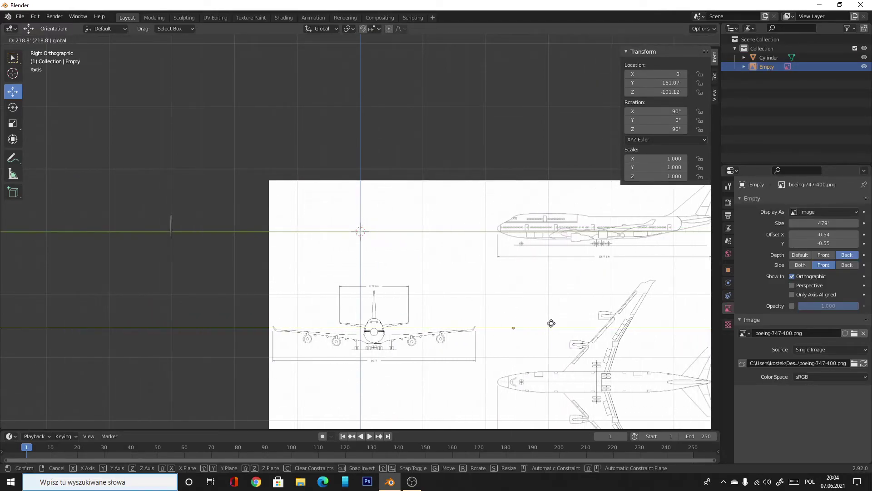
# - Move the fuselage back to the scene centre and raise the blueprint to meet it
pyautogui.click(171, 227)
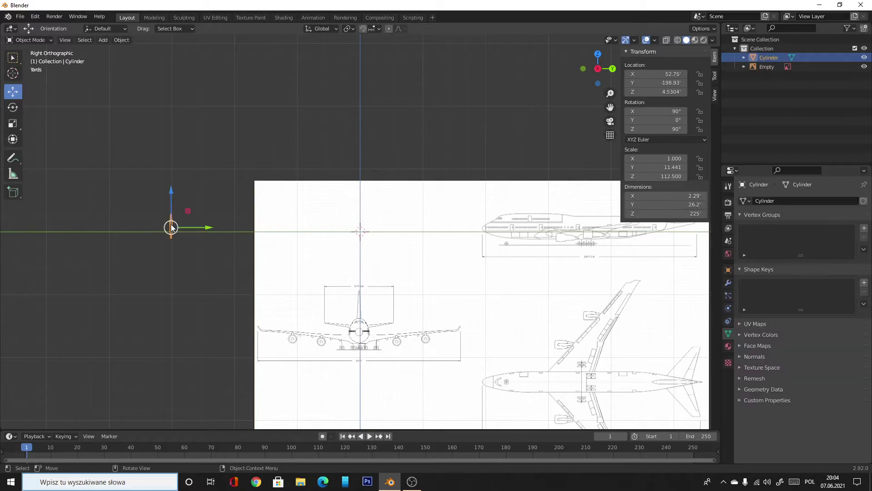
pyautogui.moveTo(225, 227); pyautogui.dragTo(397, 253)
pyautogui.scroll(4, 397, 263)
pyautogui.scroll(-1, 398, 277)
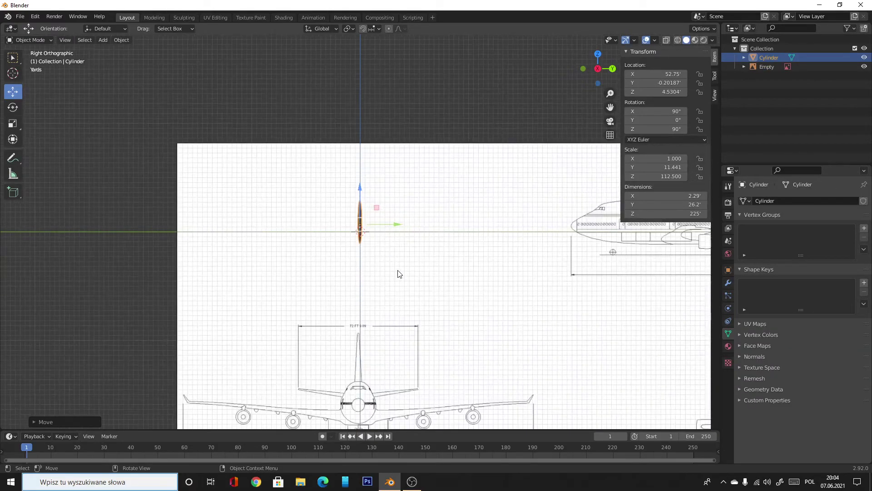
pyautogui.click(398, 274)
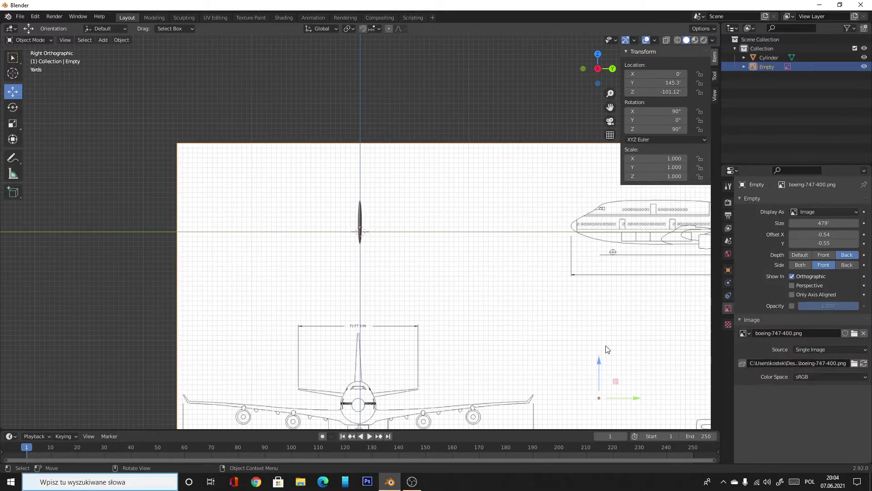
pyautogui.moveTo(600, 364); pyautogui.dragTo(601, 180)
pyautogui.scroll(1, 525, 237)
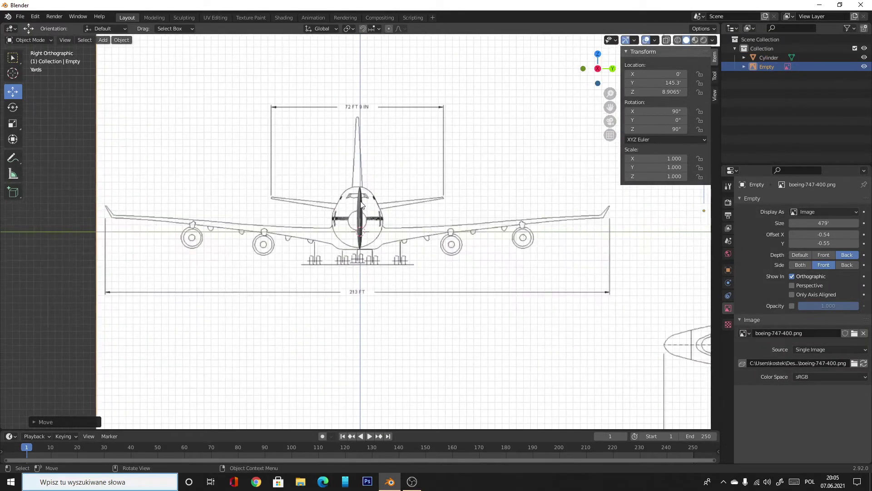
# - Nudge the fuselage sideways and vertically onto the front-view body, to Y -0.77782'
pyautogui.click(361, 208)
pyautogui.moveTo(394, 221); pyautogui.dragTo(391, 221)
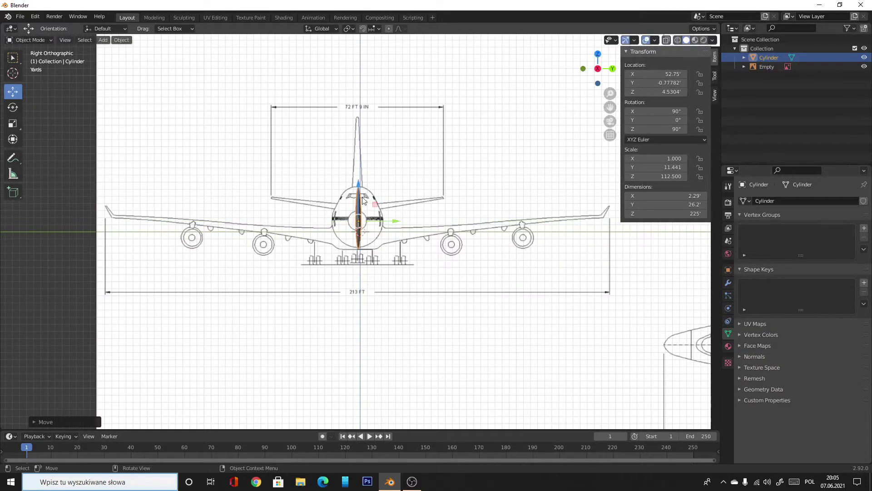
pyautogui.moveTo(360, 186); pyautogui.dragTo(359, 185)
pyautogui.click(465, 213)
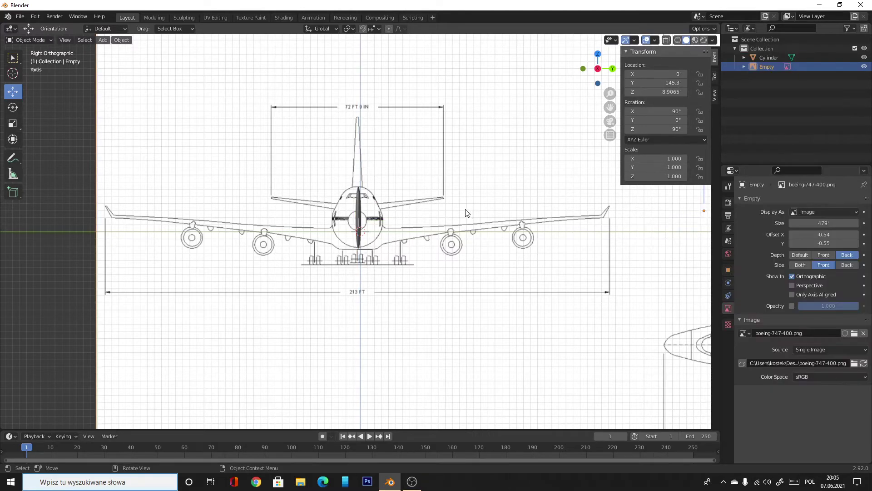
pyautogui.click(358, 214)
pyautogui.click(394, 173)
pyautogui.click(357, 209)
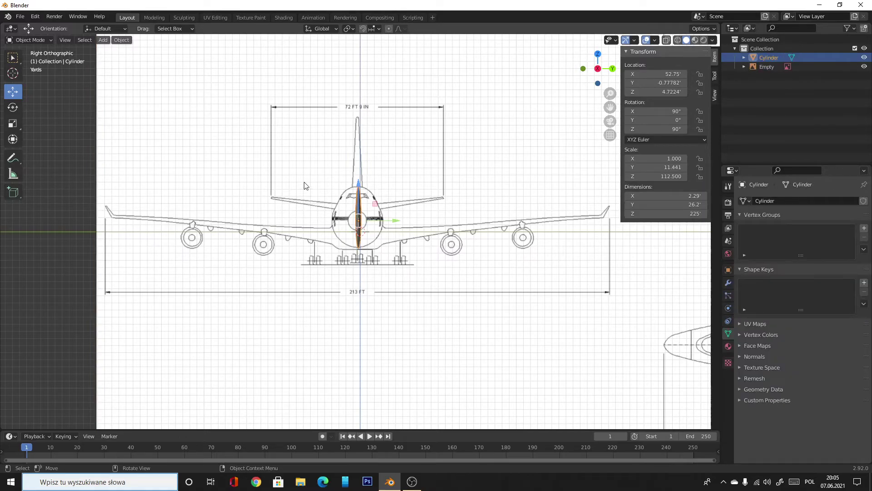
pyautogui.click(18, 120)
# - Widen the end-on fuselage toward the front-view body width and show the scene as wireframe
pyautogui.moveTo(394, 220); pyautogui.dragTo(583, 223)
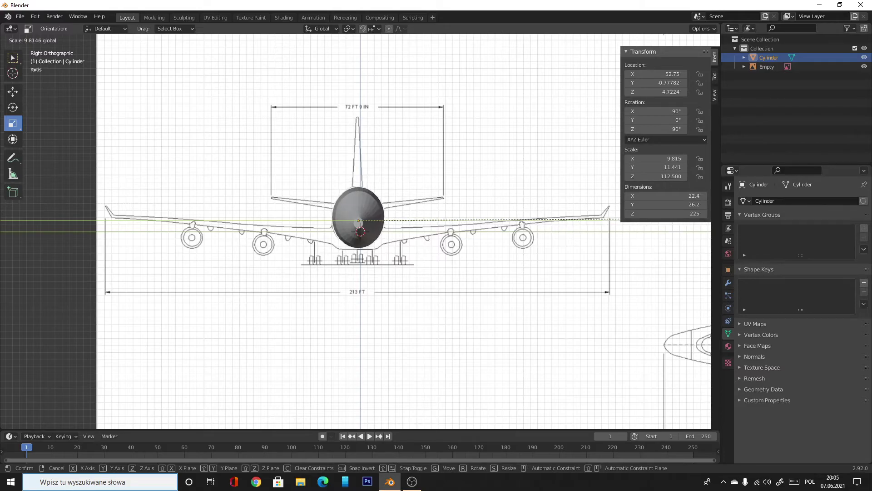
pyautogui.moveTo(583, 223)
pyautogui.mouseDown()
pyautogui.moveTo(670, 210)
pyautogui.moveTo(661, 208)
pyautogui.mouseUp()
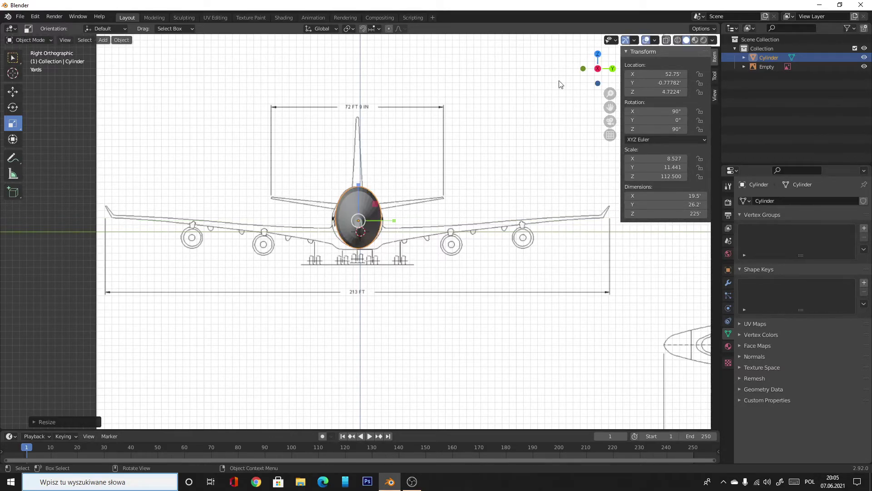
pyautogui.click(677, 40)
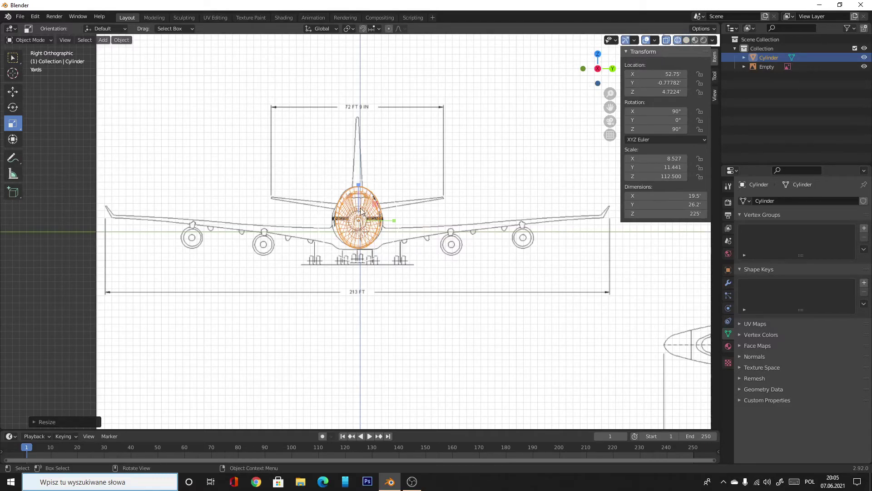
# - Shift the fuselage sideways and lower it slightly on the front view
pyautogui.click(14, 90)
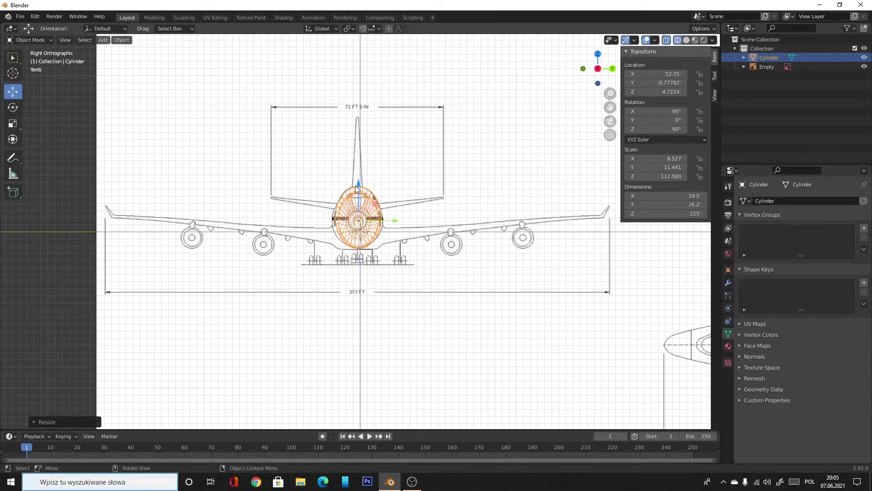
pyautogui.moveTo(395, 221); pyautogui.dragTo(394, 221)
pyautogui.moveTo(357, 187); pyautogui.dragTo(359, 190)
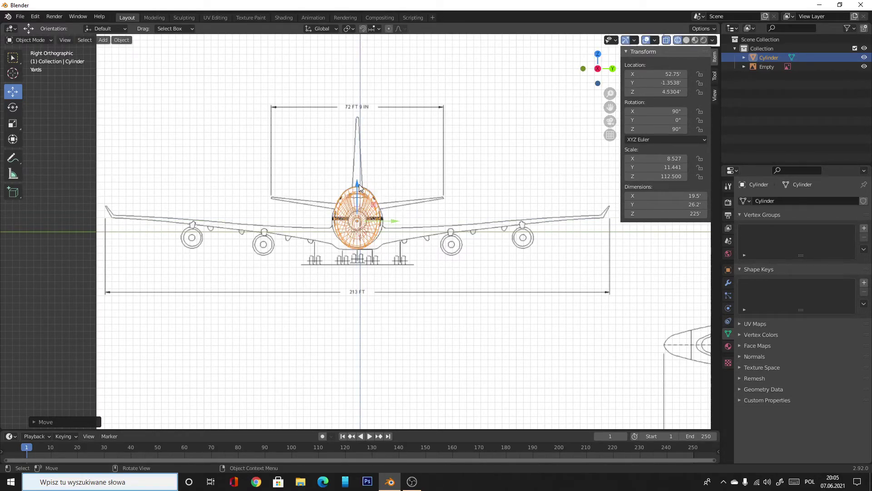
pyautogui.click(356, 187)
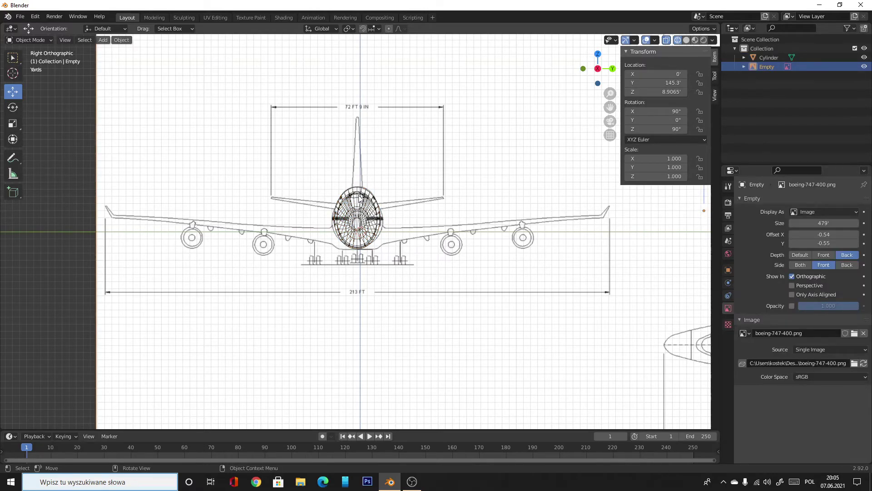
pyautogui.click(359, 198)
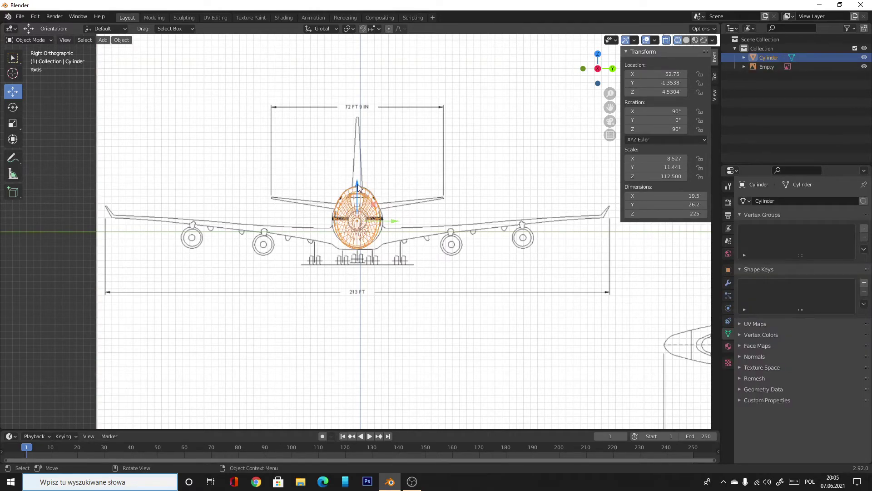
pyautogui.moveTo(358, 186); pyautogui.dragTo(362, 182)
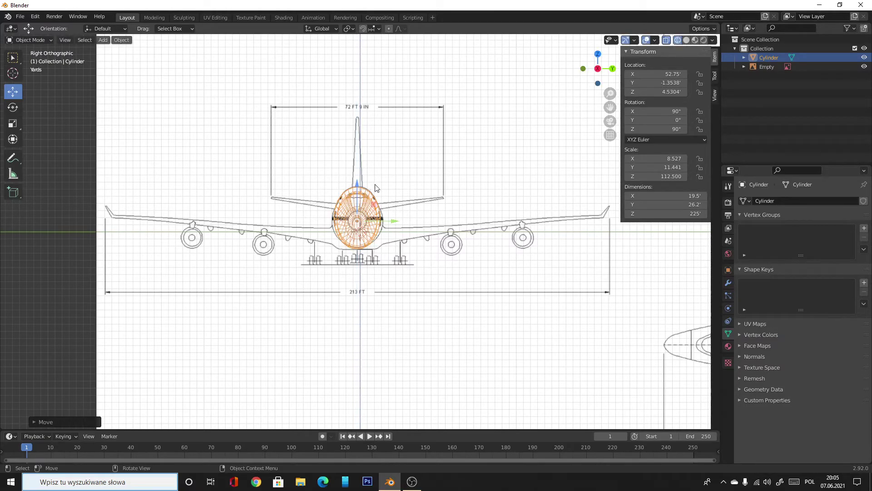
# - Fine-tune the cylinder's height onto the fuselage circle, ending at Y -1.3538', Z 4.5304'
pyautogui.click(417, 200)
pyautogui.click(370, 218)
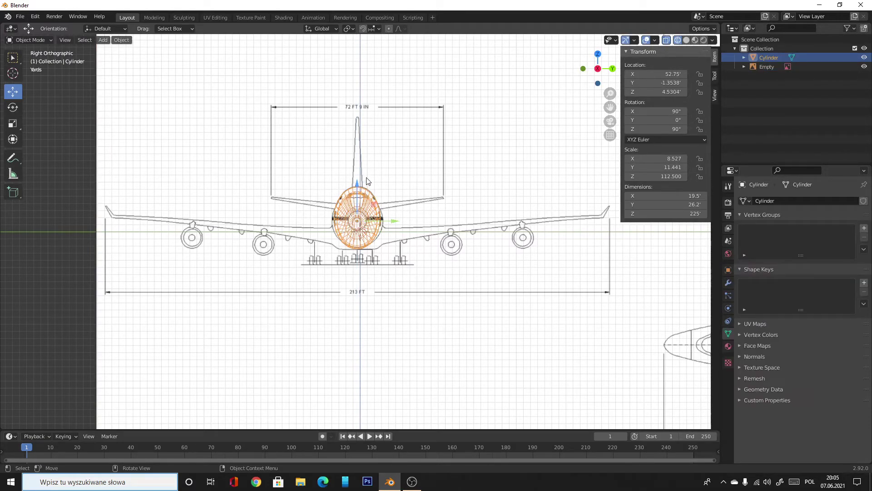
pyautogui.moveTo(358, 190); pyautogui.dragTo(377, 203)
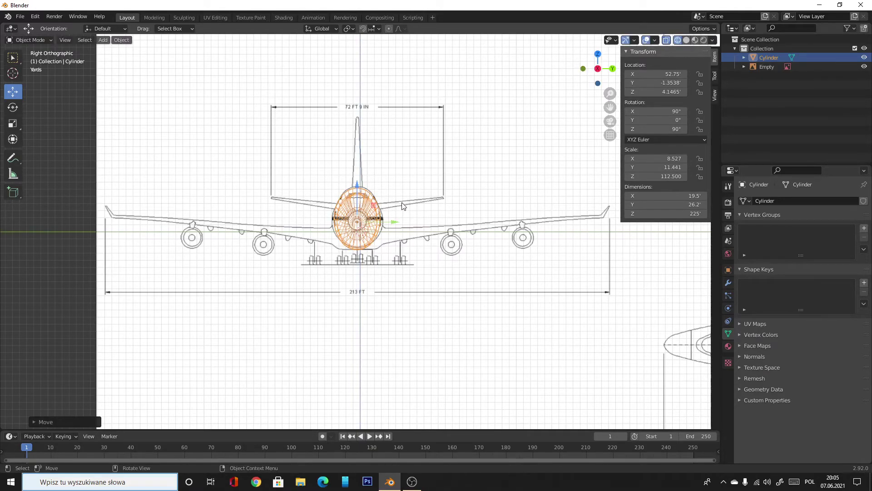
pyautogui.click(402, 206)
pyautogui.click(368, 220)
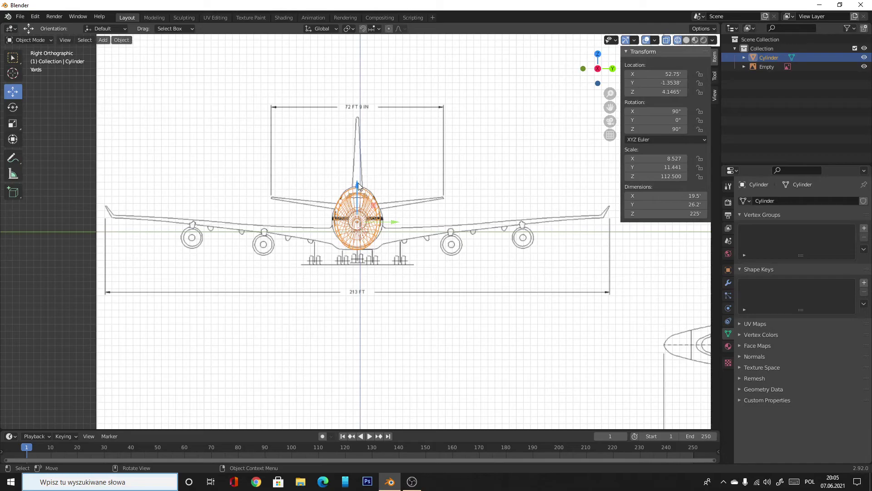
pyautogui.moveTo(358, 190); pyautogui.dragTo(358, 184)
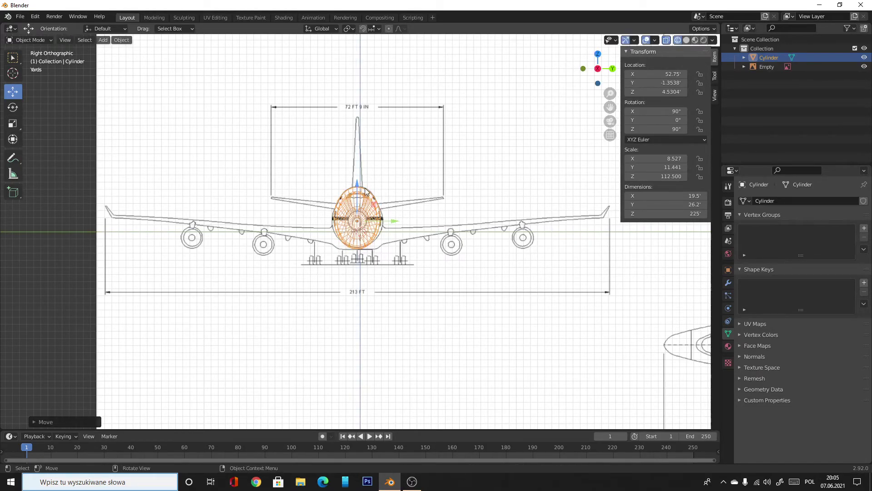
# - Scale the cylinder evenly, raise it slightly, then widen it and shorten it vertically
pyautogui.click(13, 123)
pyautogui.moveTo(387, 222); pyautogui.dragTo(390, 222)
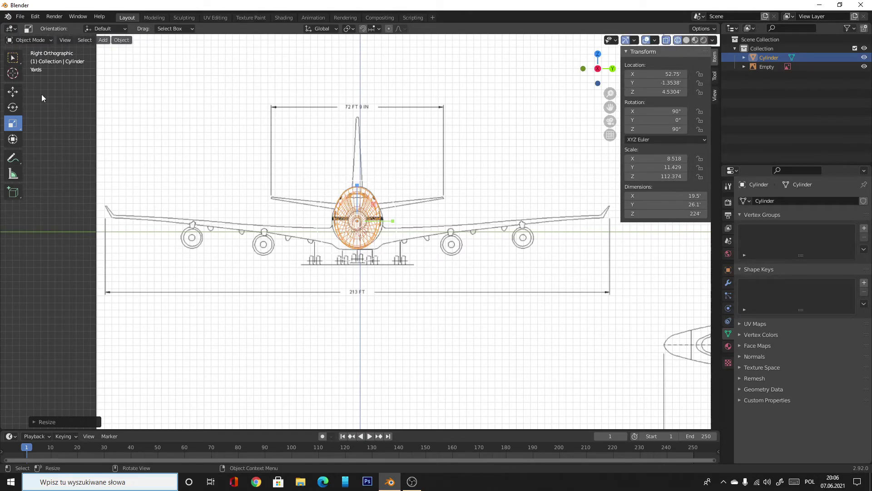
pyautogui.click(12, 91)
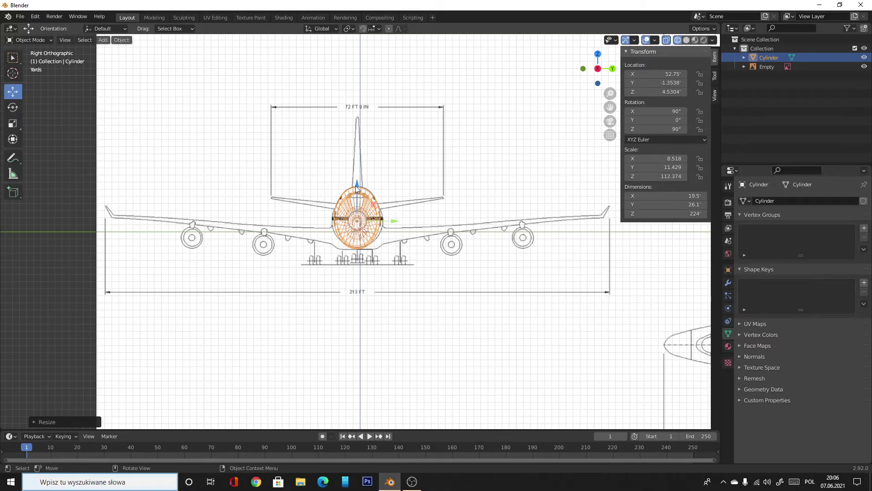
pyautogui.moveTo(357, 188); pyautogui.dragTo(360, 187)
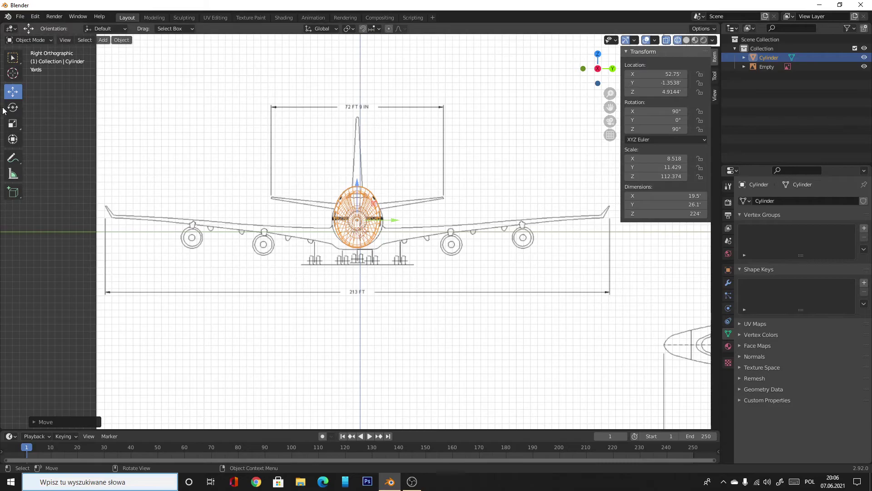
pyautogui.click(13, 123)
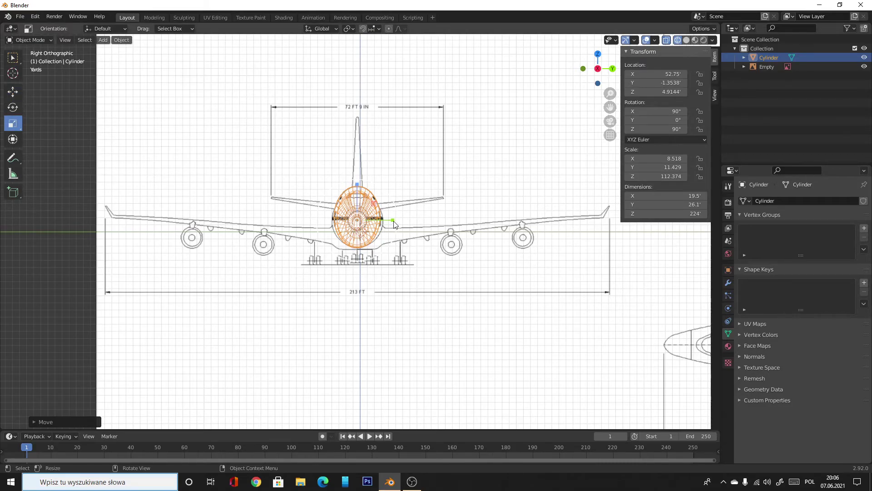
pyautogui.moveTo(392, 220); pyautogui.dragTo(399, 220)
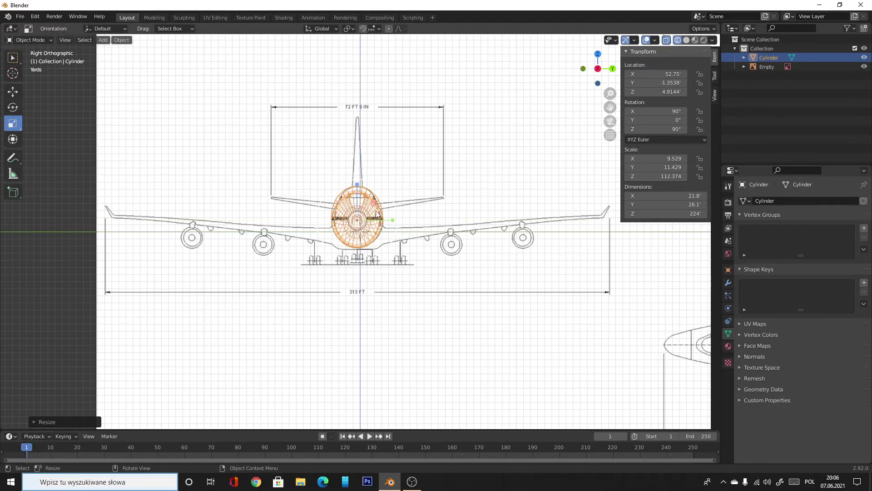
pyautogui.moveTo(356, 191); pyautogui.dragTo(357, 193)
# - Narrow the cylinder slightly to the fuselage width, reaching scale X 9.288, Y 11.113
pyautogui.click(429, 205)
pyautogui.keyDown('shift'); pyautogui.click(356, 224); pyautogui.keyUp('shift')
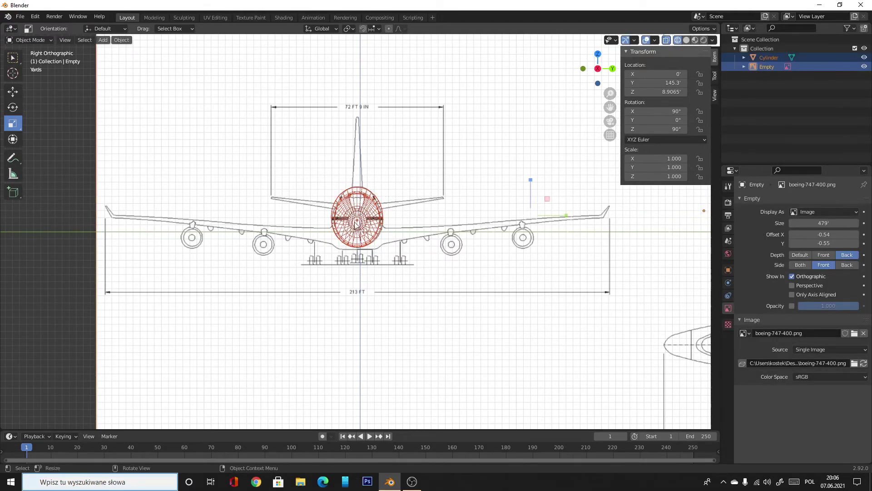
pyautogui.click(359, 205)
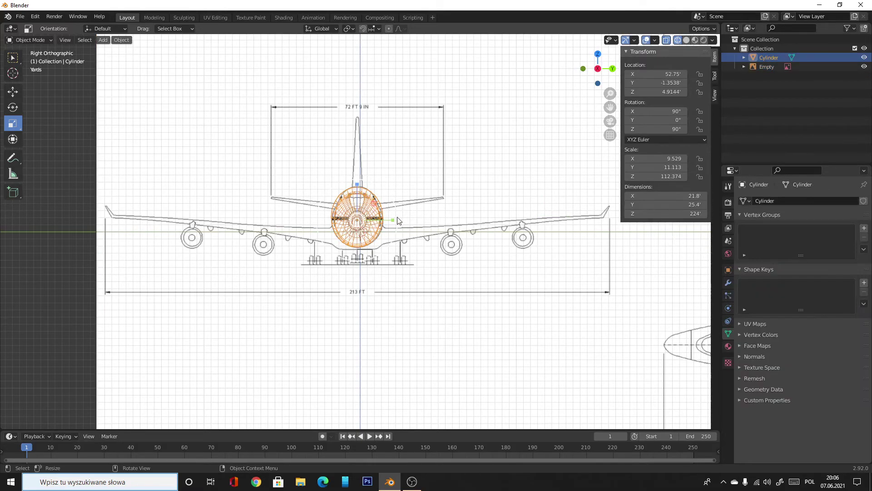
pyautogui.moveTo(394, 220); pyautogui.dragTo(390, 222)
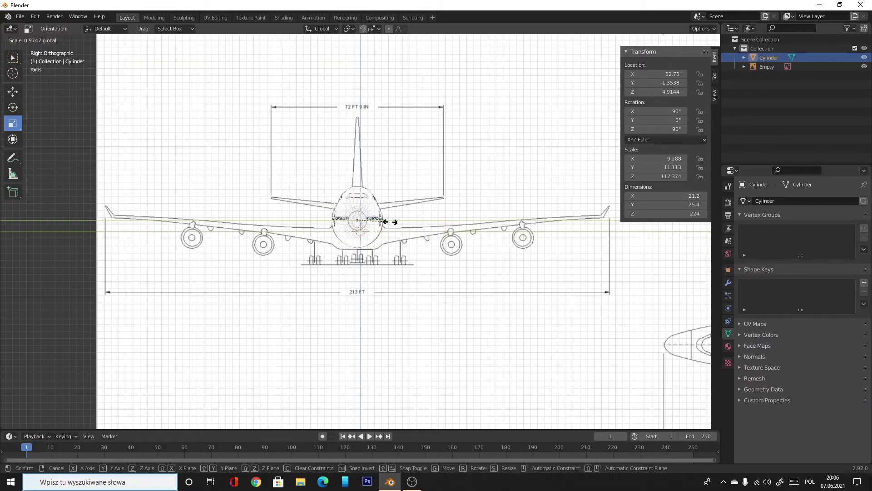
pyautogui.click(390, 222)
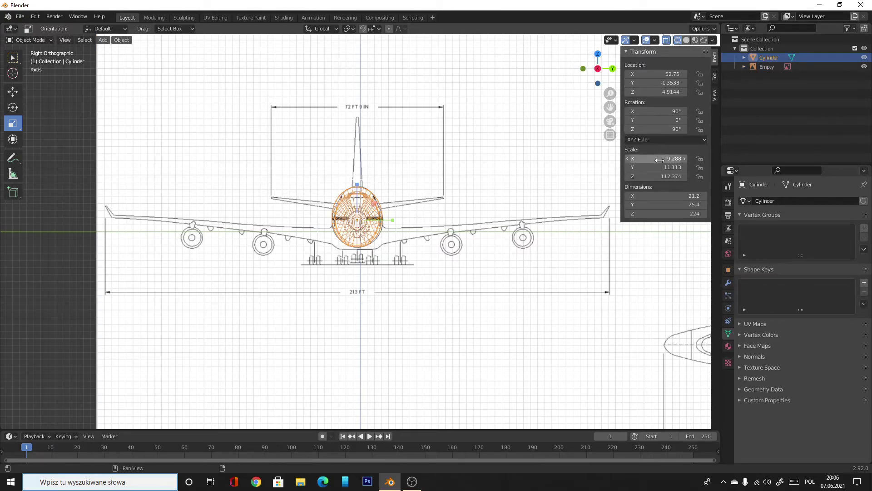
# - Reset the cylinder's Z rotation to 0° so it lies lengthwise again
pyautogui.click(662, 129)
pyautogui.press('BackSpace')
pyautogui.press('Return')
pyautogui.click(440, 303)
pyautogui.scroll(-5, 451, 292)
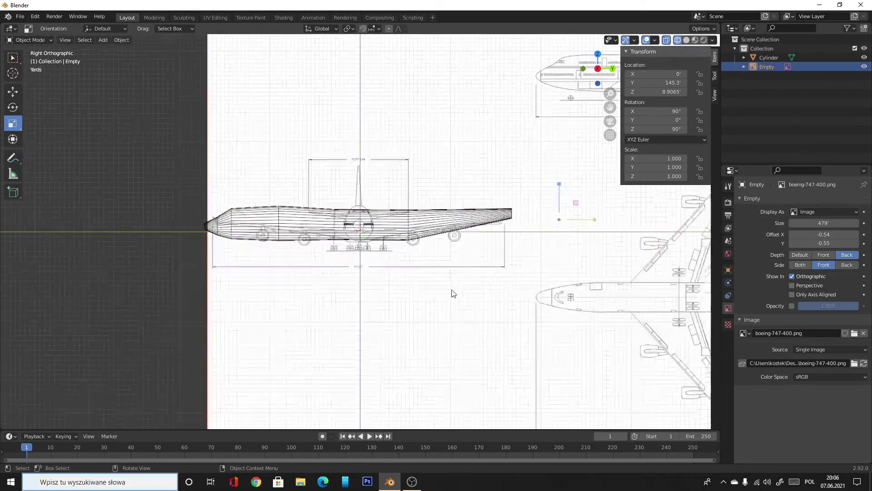
pyautogui.click(365, 230)
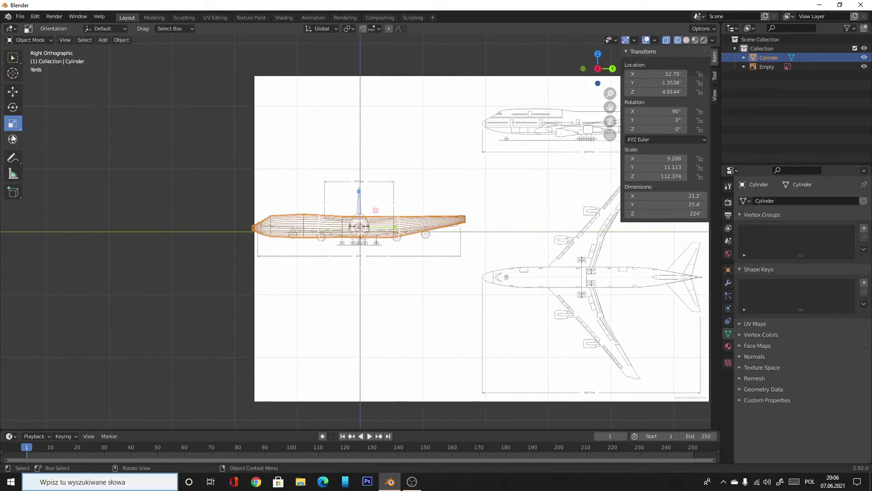
# - Move the cylinder aside and shift the blueprint to bring its side view to centre
pyautogui.click(13, 91)
pyautogui.moveTo(378, 223); pyautogui.dragTo(558, 209)
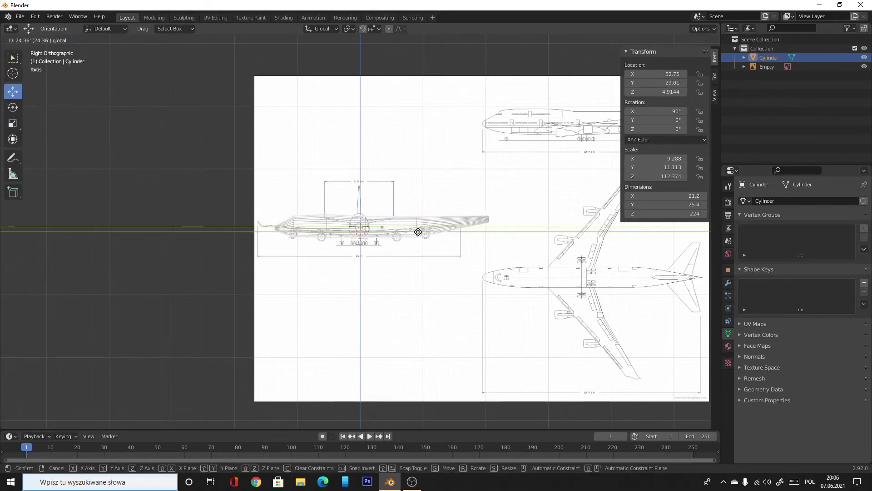
pyautogui.click(465, 165)
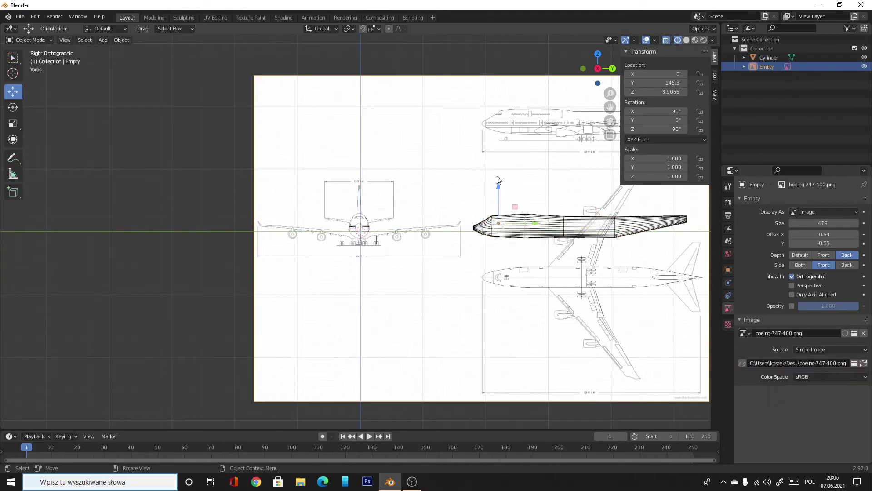
pyautogui.moveTo(533, 230)
pyautogui.mouseDown()
pyautogui.moveTo(325, 195)
pyautogui.moveTo(277, 278)
pyautogui.mouseUp()
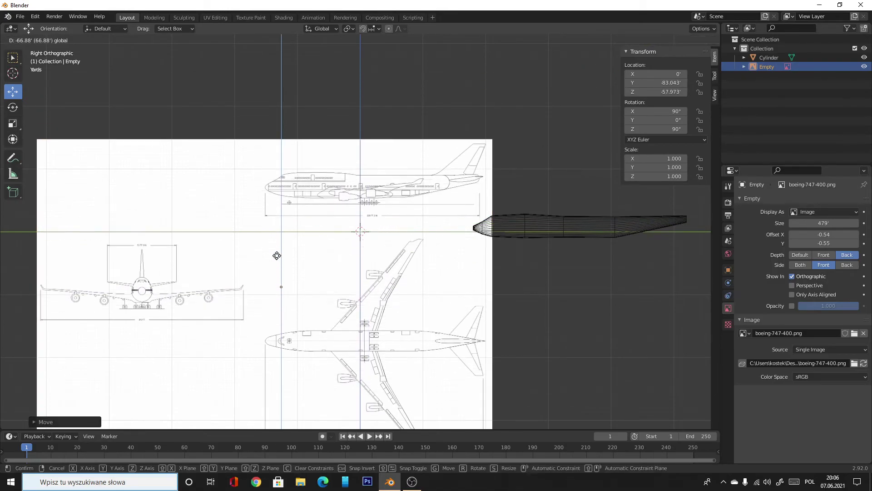
pyautogui.scroll(1, 393, 206)
pyautogui.scroll(1, 393, 206)
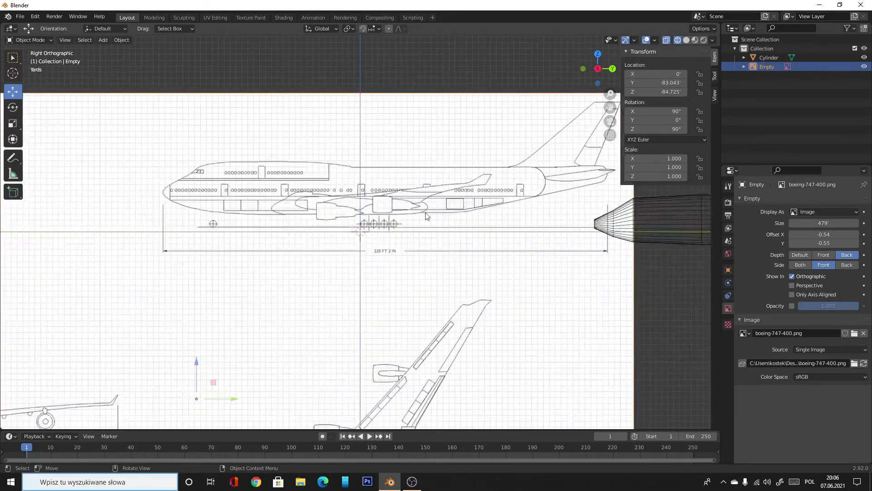
pyautogui.scroll(2, 429, 216)
pyautogui.scroll(1, 450, 225)
# - Slide the cylinder onto the side-view fuselage at Y 12.865', about Z 21.5'
pyautogui.click(620, 222)
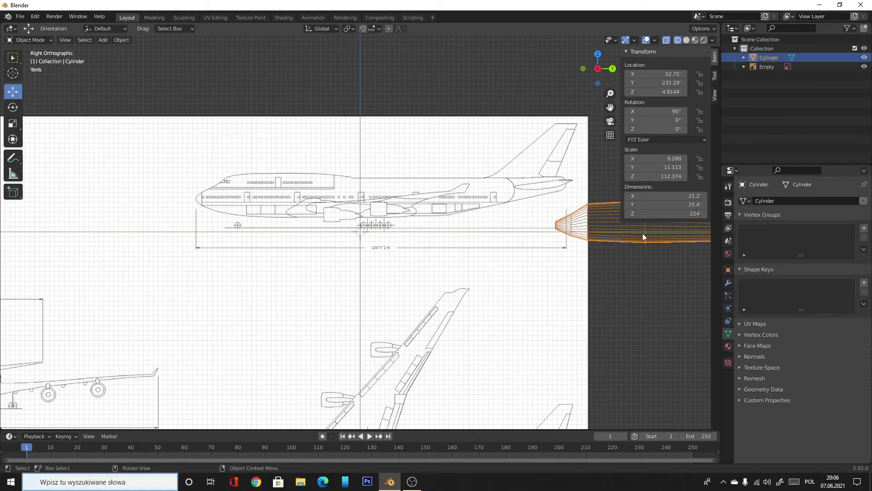
pyautogui.scroll(-3, 536, 251)
pyautogui.scroll(-3, 514, 235)
pyautogui.moveTo(525, 229); pyautogui.dragTo(401, 244)
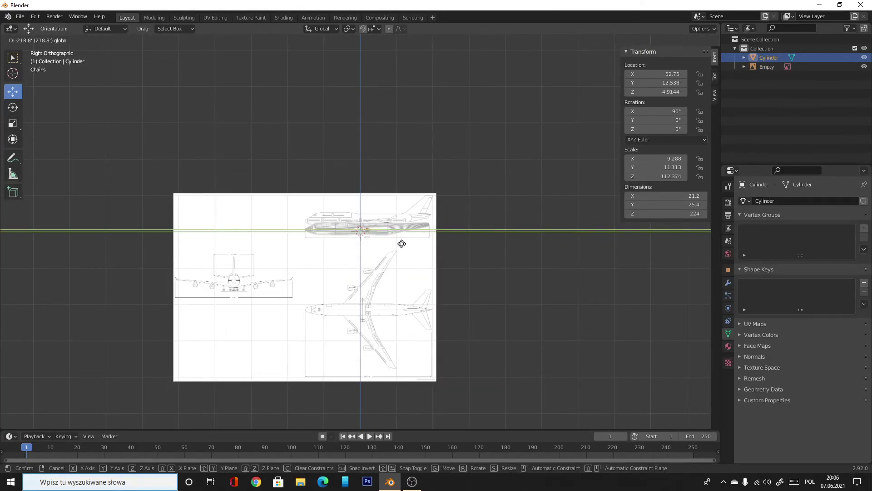
pyautogui.click(402, 244)
pyautogui.scroll(5, 401, 244)
pyautogui.scroll(1, 391, 195)
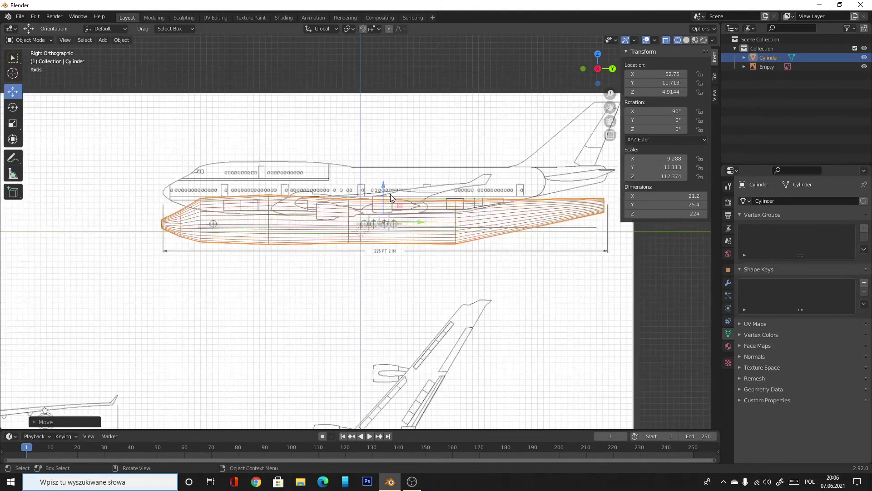
pyautogui.moveTo(423, 222)
pyautogui.mouseDown()
pyautogui.moveTo(384, 171)
pyautogui.moveTo(388, 158)
pyautogui.mouseUp()
pyautogui.click(388, 158)
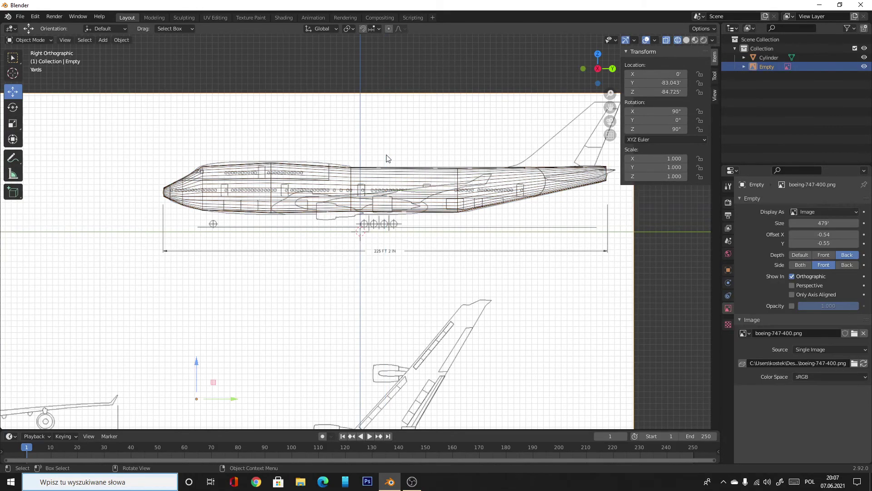
# - Raise the cylinder slightly to match the side-view fuselage
pyautogui.click(451, 190)
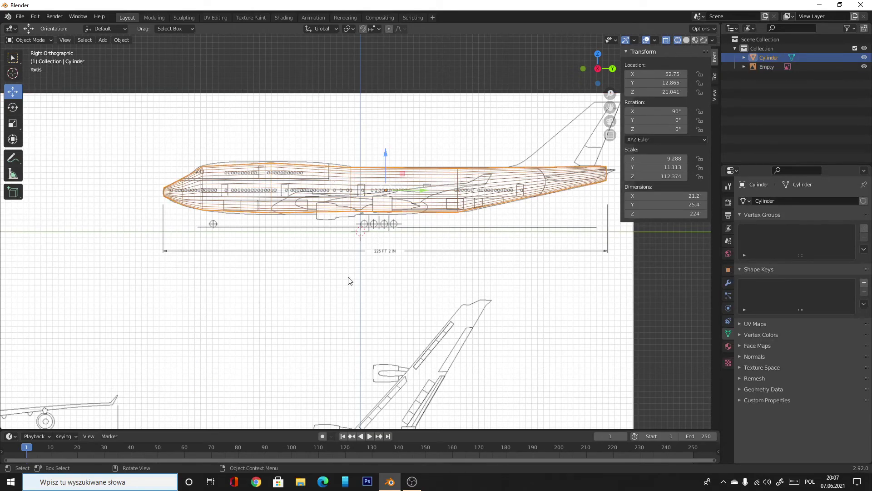
pyautogui.scroll(2, 342, 300)
pyautogui.scroll(2, 318, 291)
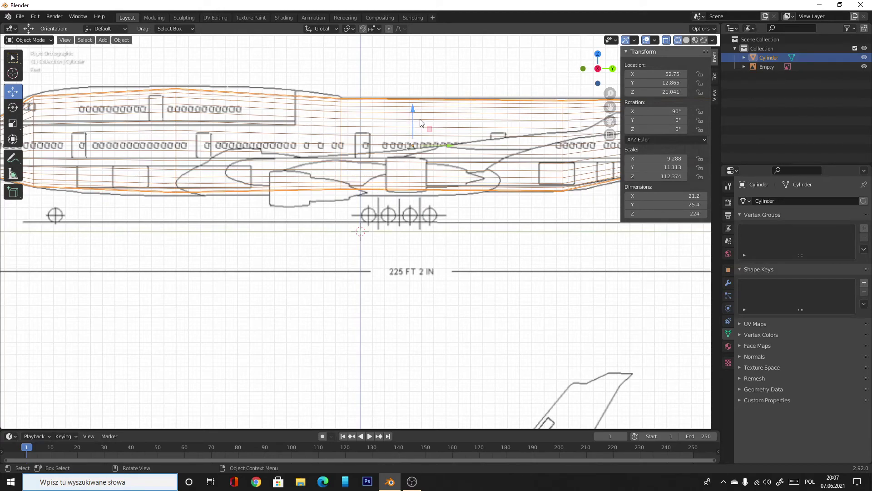
pyautogui.moveTo(413, 109); pyautogui.dragTo(415, 109)
pyautogui.scroll(-2, 409, 209)
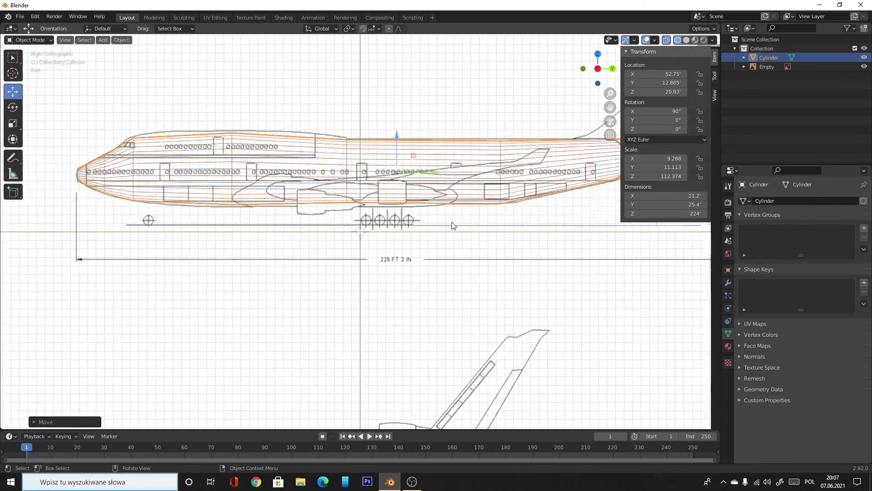
pyautogui.scroll(-1, 427, 205)
pyautogui.scroll(-1, 449, 200)
pyautogui.scroll(-1, 468, 193)
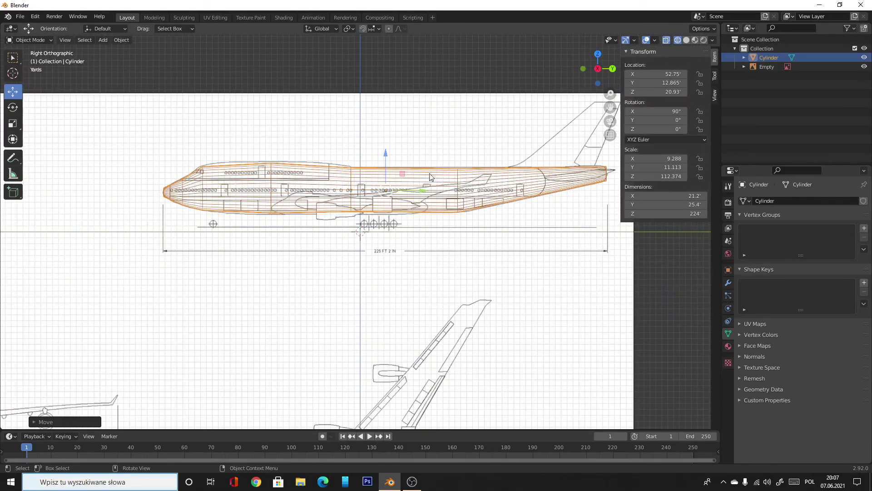
# - Move the cylinder again and nudge it vertically onto the fuselage at Z 20.93'
pyautogui.click(301, 177)
pyautogui.scroll(2, 313, 202)
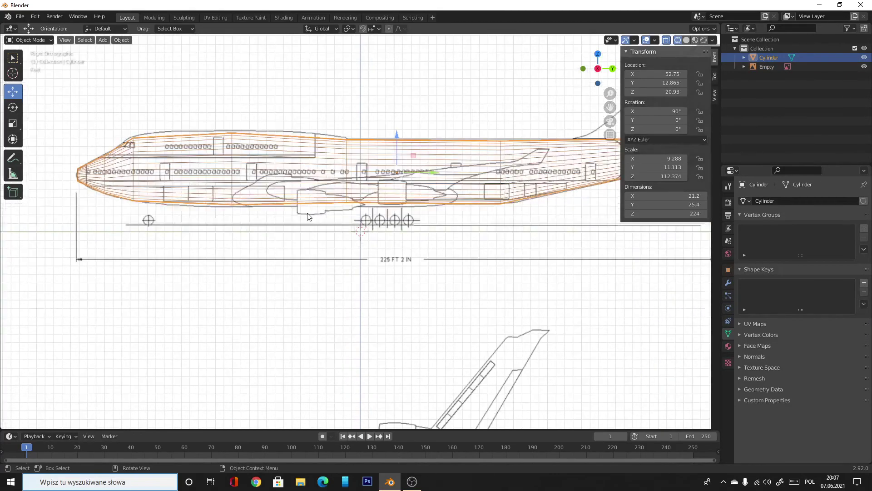
pyautogui.scroll(3, 305, 246)
pyautogui.click(301, 248)
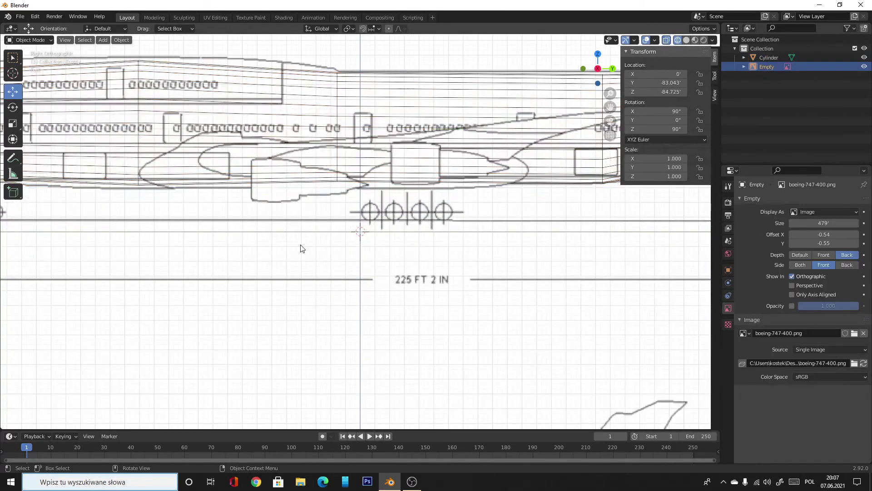
pyautogui.click(294, 149)
pyautogui.scroll(-1, 290, 153)
pyautogui.press('g')
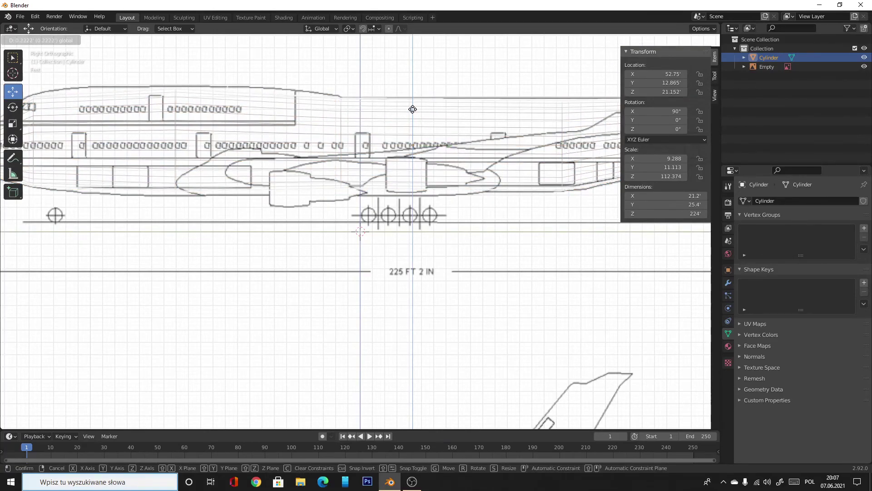
pyautogui.click(412, 109)
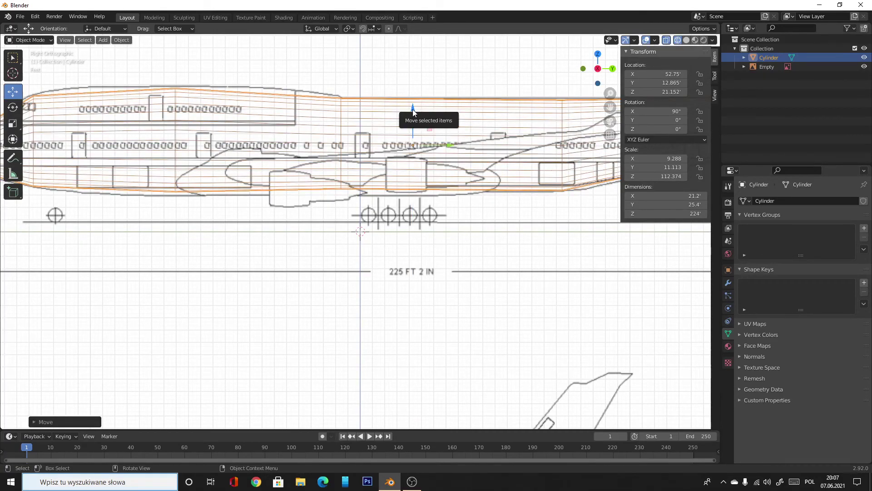
pyautogui.moveTo(413, 109); pyautogui.dragTo(413, 111)
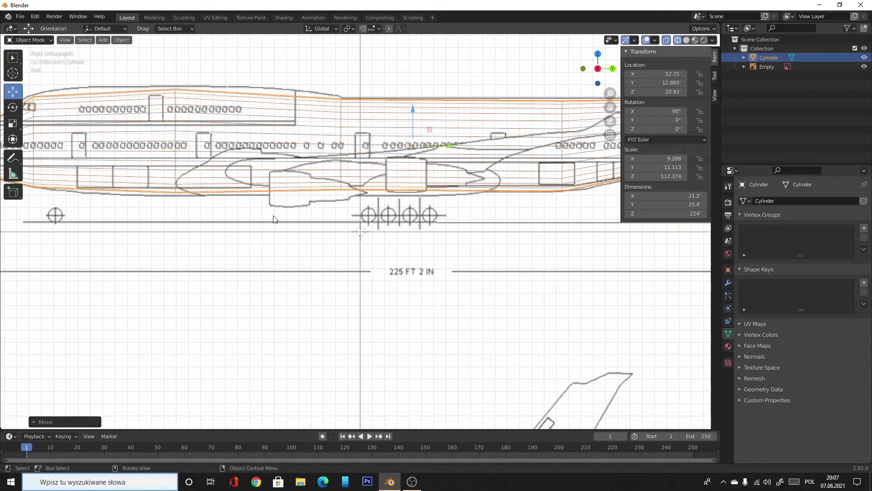
# - Alternate selecting the blueprint and cylinder to check their side-view alignment
pyautogui.click(296, 236)
pyautogui.scroll(-2, 318, 239)
pyautogui.scroll(-2, 352, 243)
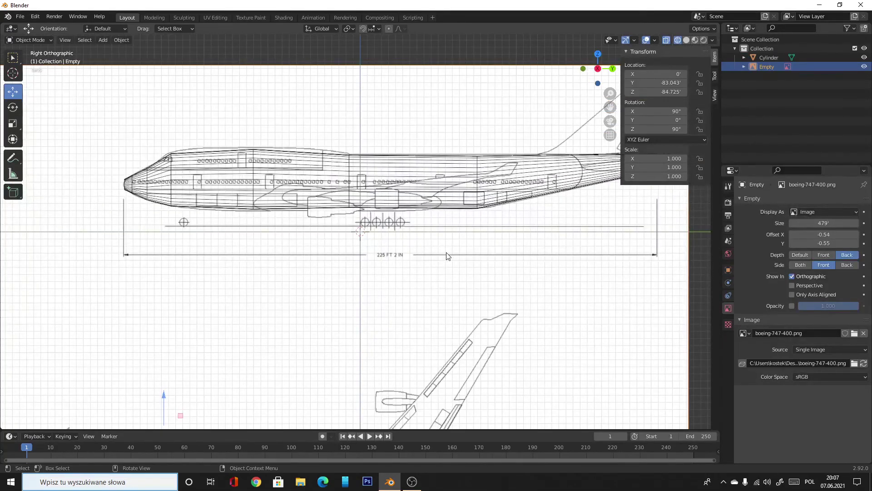
pyautogui.scroll(-1, 446, 257)
pyautogui.scroll(2, 446, 256)
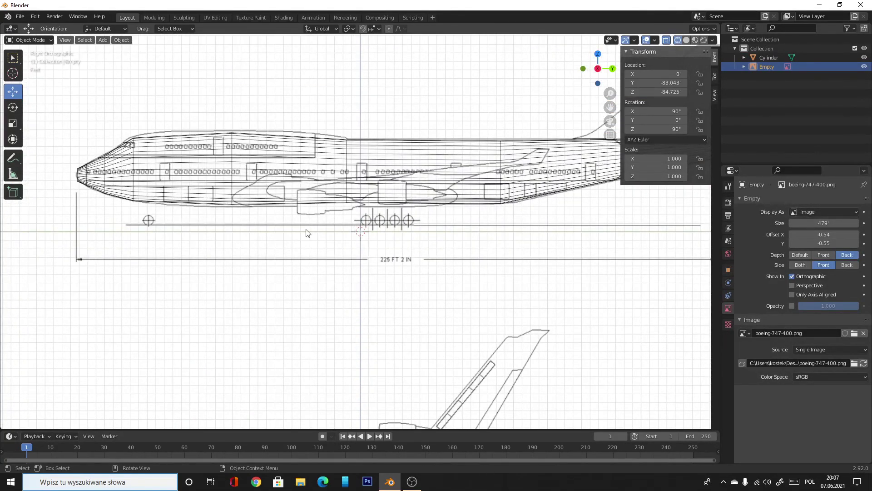
pyautogui.click(246, 199)
pyautogui.scroll(2, 246, 199)
pyautogui.scroll(-1, 246, 174)
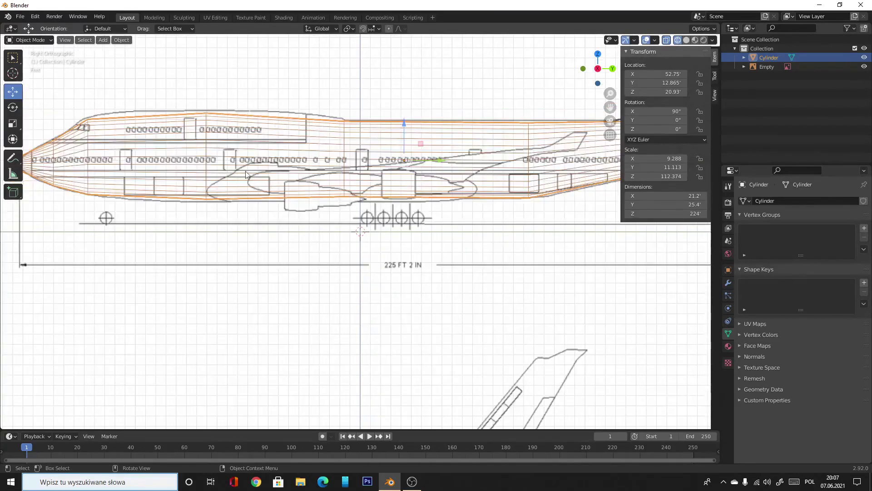
pyautogui.click(13, 124)
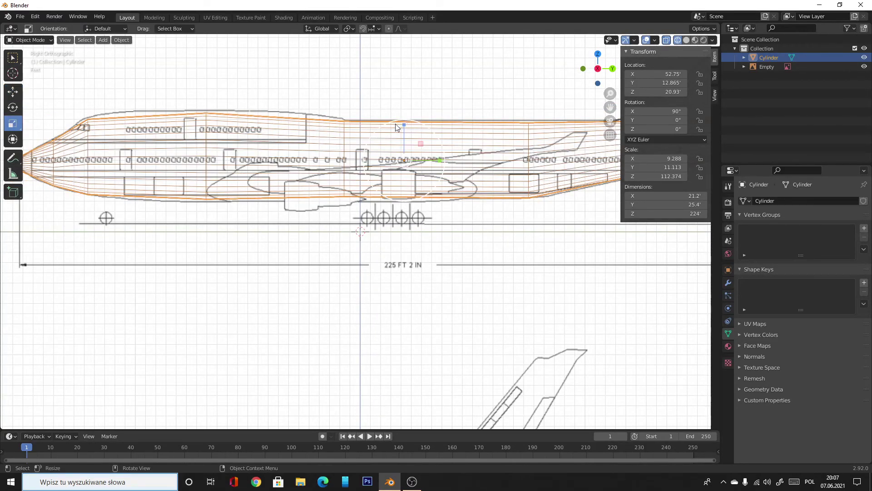
pyautogui.click(275, 96)
pyautogui.click(206, 130)
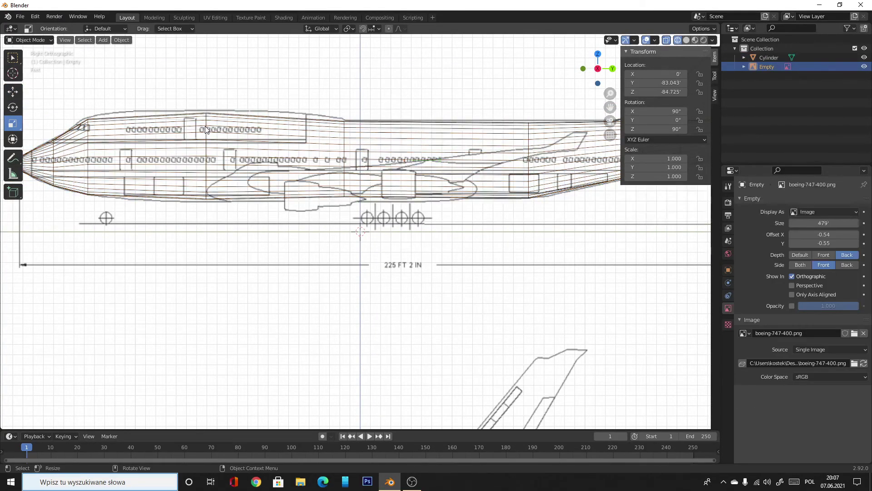
pyautogui.click(212, 122)
# - In Edit Mode, scale the edge loop below the upper-deck hump taller to fit the blueprint
pyautogui.click(257, 142)
pyautogui.press('Tab')
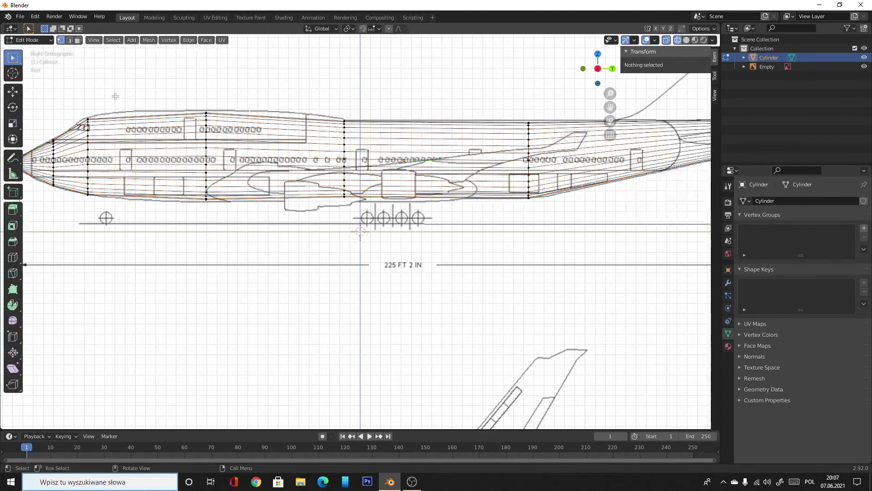
pyautogui.keyDown('alt'); pyautogui.click(211, 98); pyautogui.keyUp('alt')
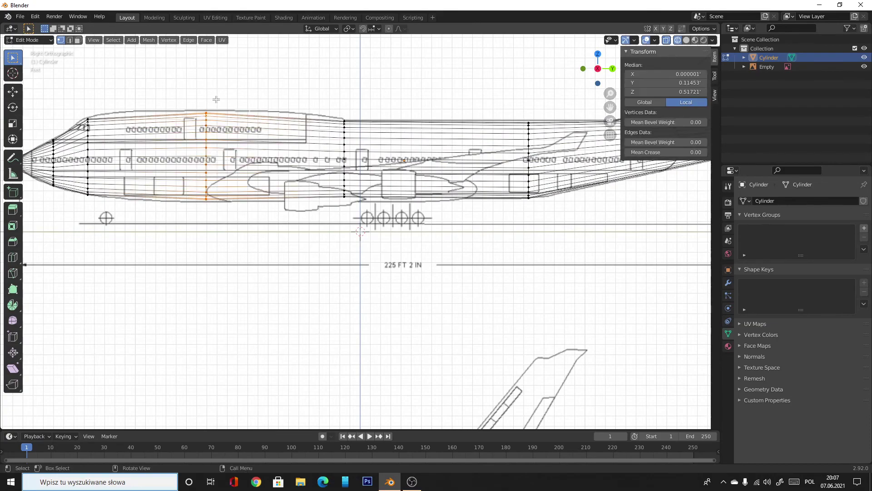
pyautogui.click(13, 123)
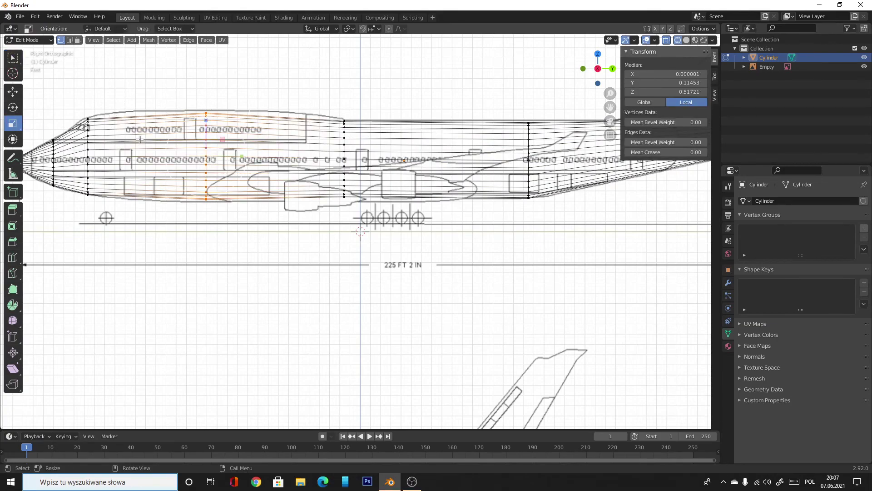
pyautogui.moveTo(207, 122); pyautogui.dragTo(207, 122)
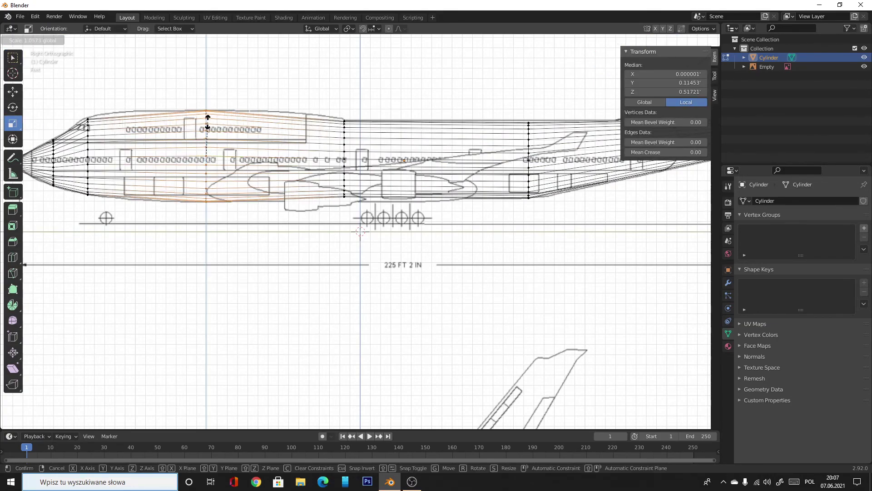
pyautogui.click(208, 122)
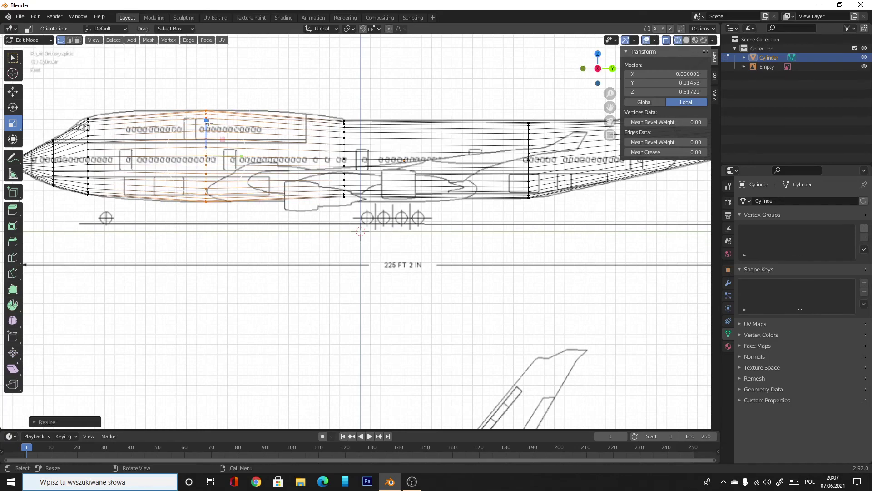
# - Clear the mesh selection, box-select the loop near the wing root, then deselect it
pyautogui.click(308, 130)
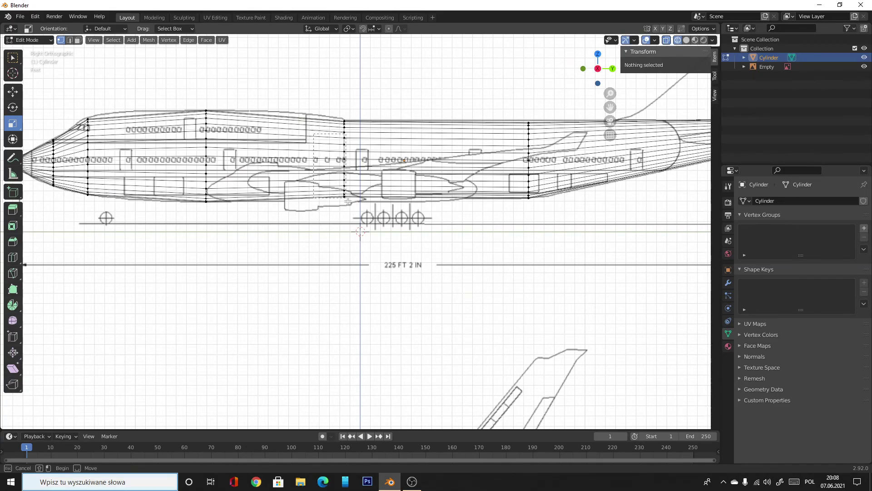
pyautogui.moveTo(313, 133); pyautogui.dragTo(398, 257)
pyautogui.click(392, 287)
pyautogui.scroll(-2, 544, 280)
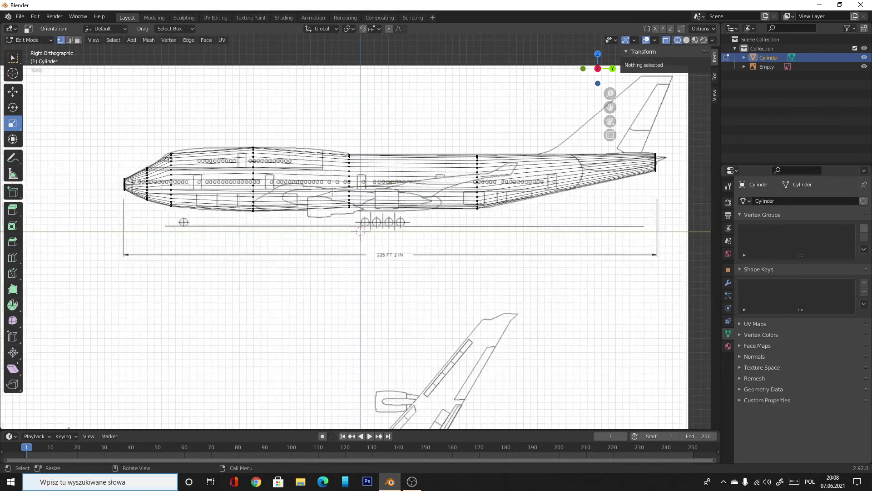
pyautogui.click(13, 57)
# - Minimise and restore Blender, then orbit to view the fuselage in perspective with solid shading
pyautogui.click(391, 483)
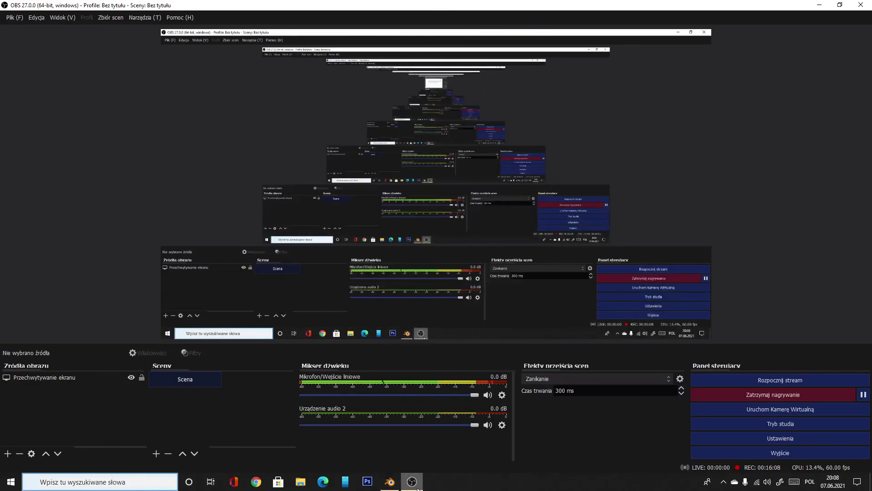
pyautogui.click(391, 484)
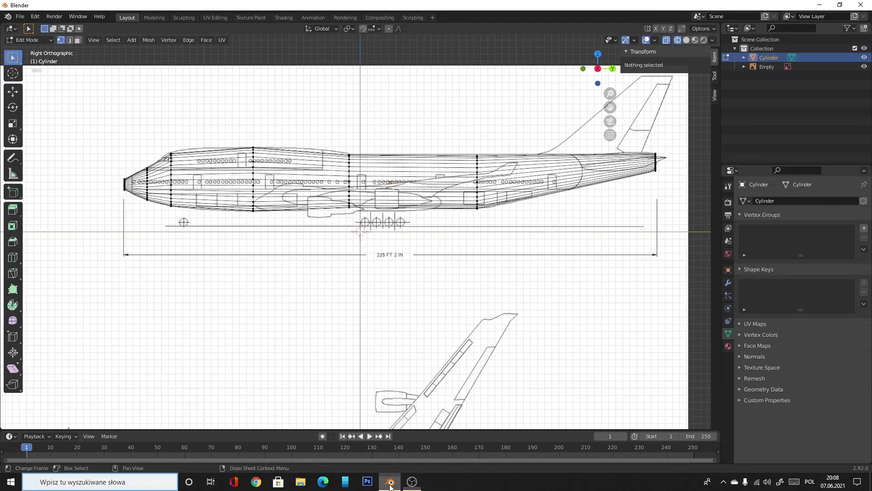
pyautogui.moveTo(597, 69)
pyautogui.mouseDown()
pyautogui.moveTo(586, 77)
pyautogui.moveTo(595, 75)
pyautogui.mouseUp()
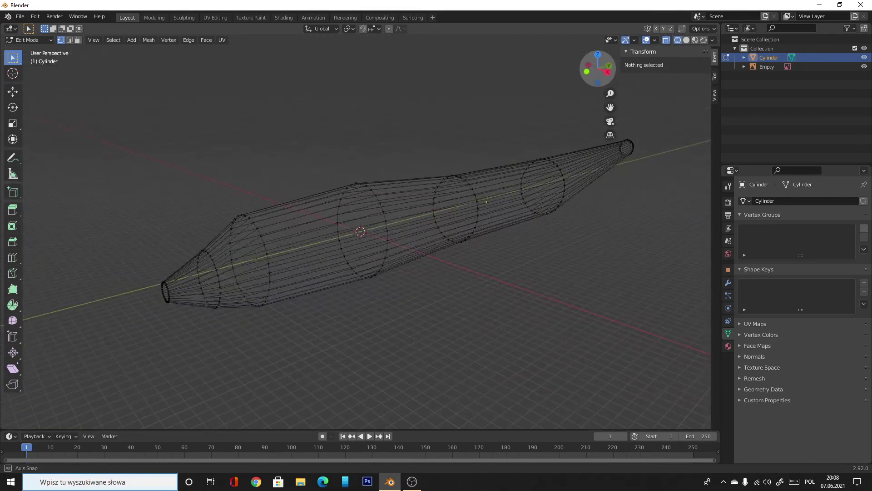
pyautogui.click(686, 40)
pyautogui.scroll(-2, 636, 155)
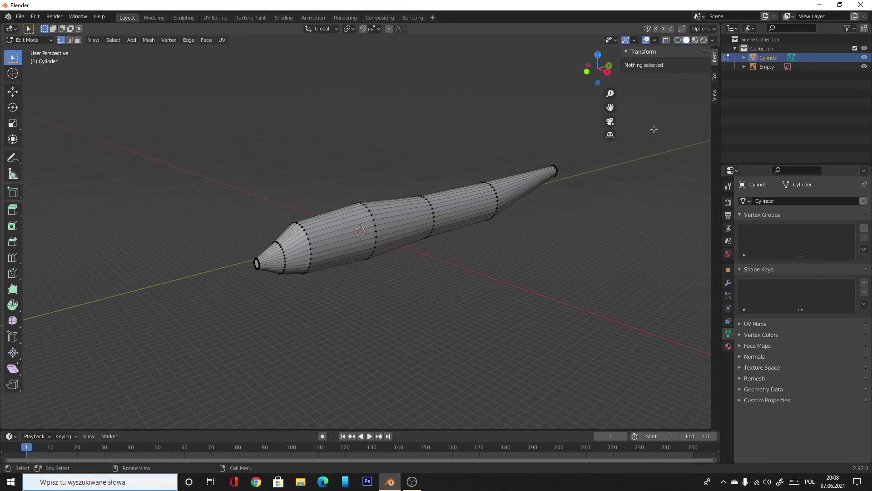
pyautogui.scroll(2, 632, 156)
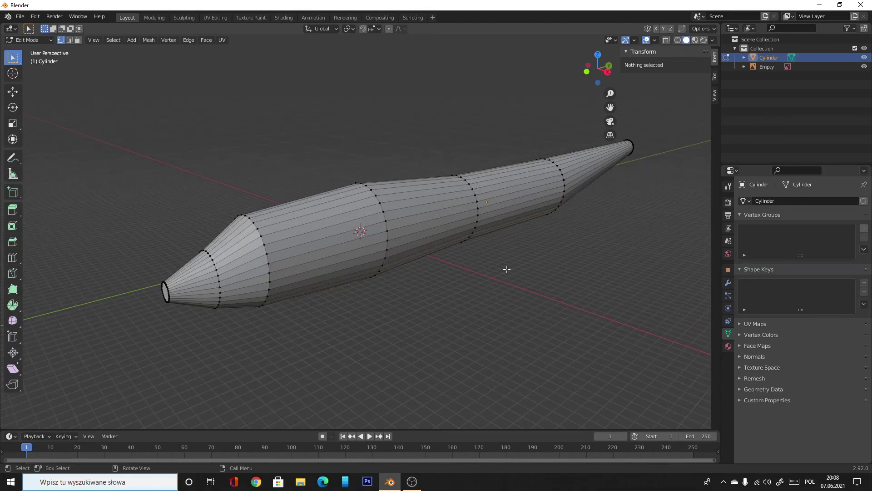
# - Bring OBS Studio to the front and choose Wyjście to quit the recorder
pyautogui.click(411, 481)
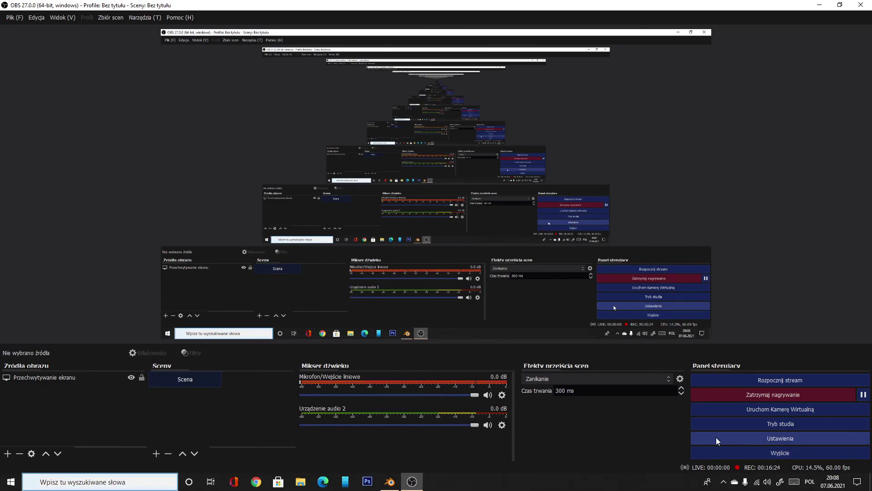
pyautogui.click(756, 450)
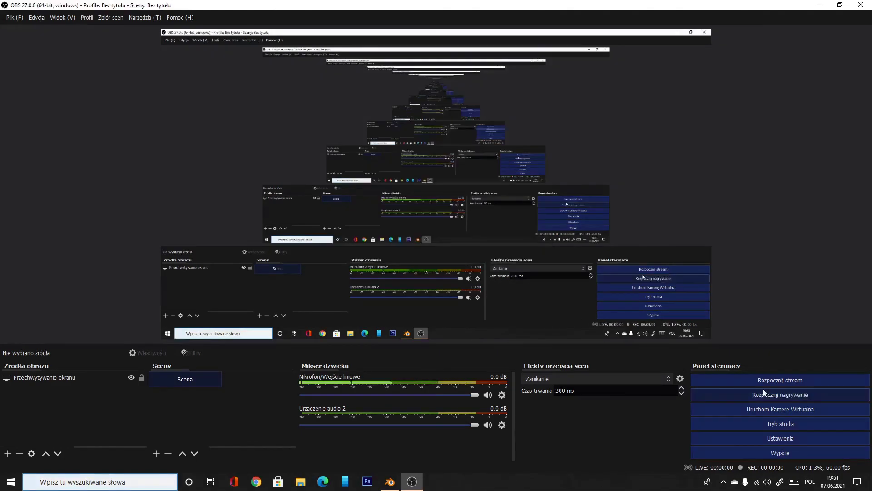